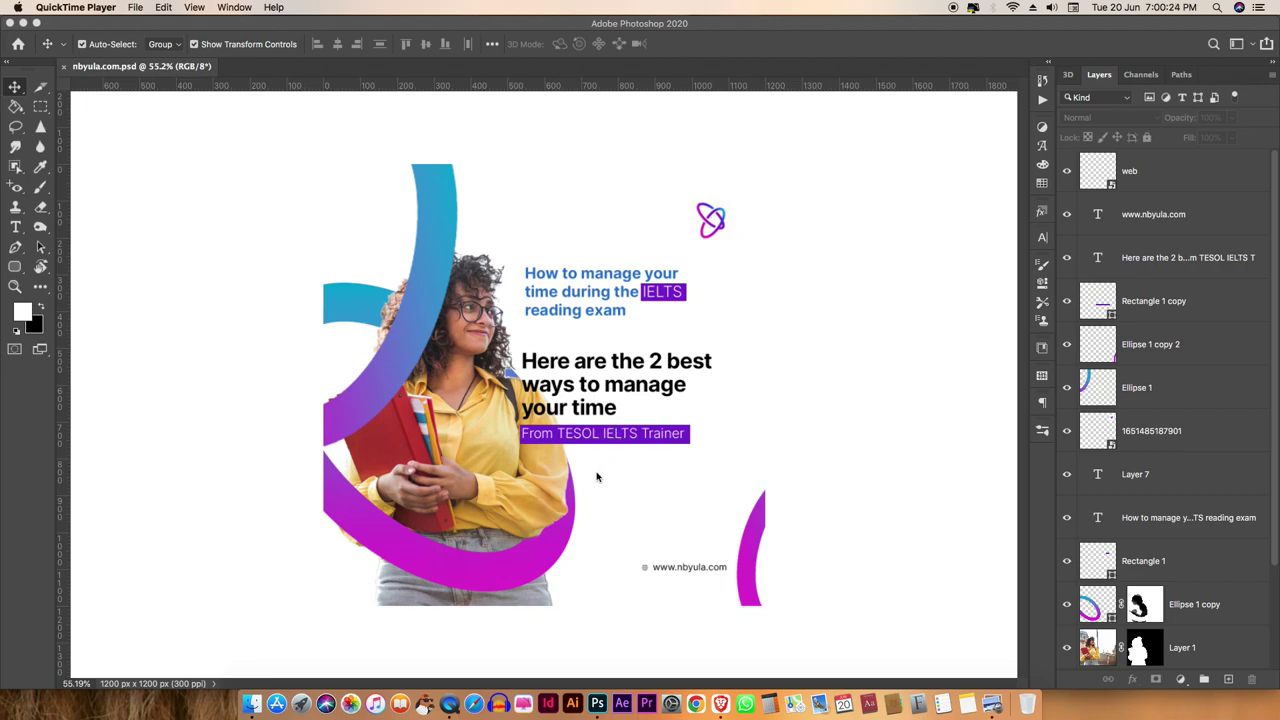
pyautogui.scroll(1, 597, 477)
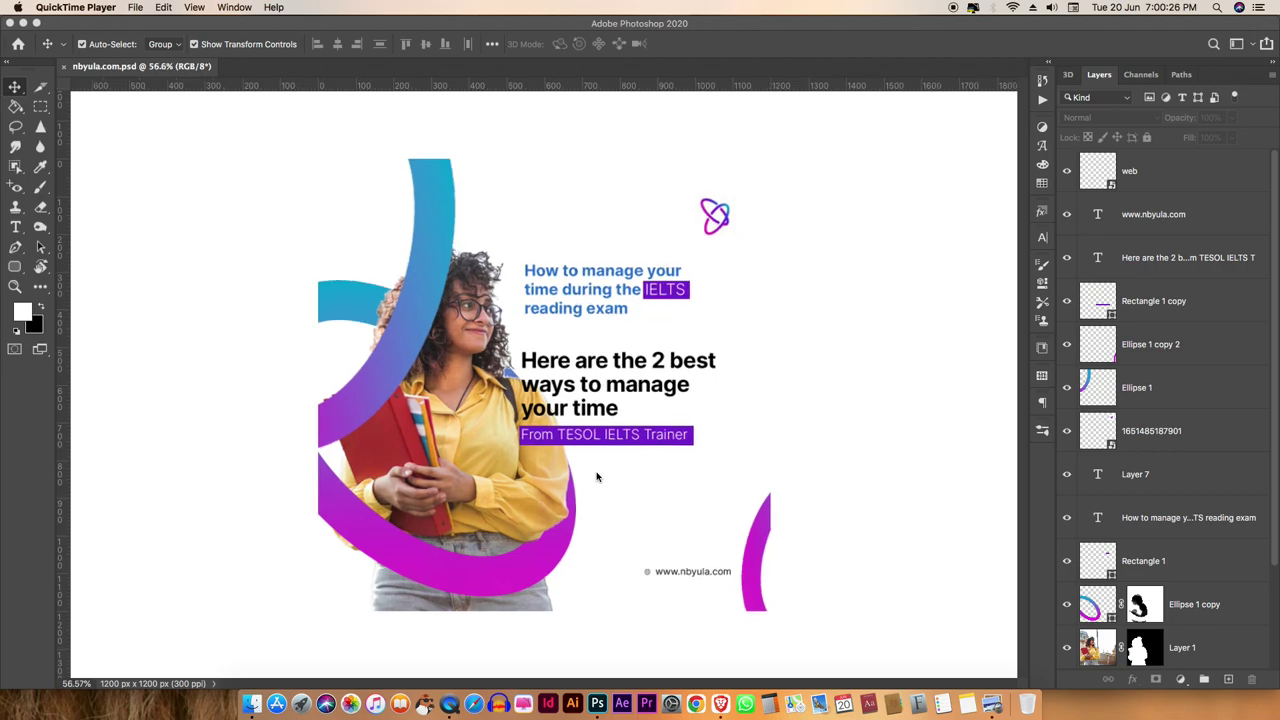
pyautogui.scroll(1, 597, 477)
pyautogui.scroll(1, 597, 477)
pyautogui.scroll(1, 597, 477)
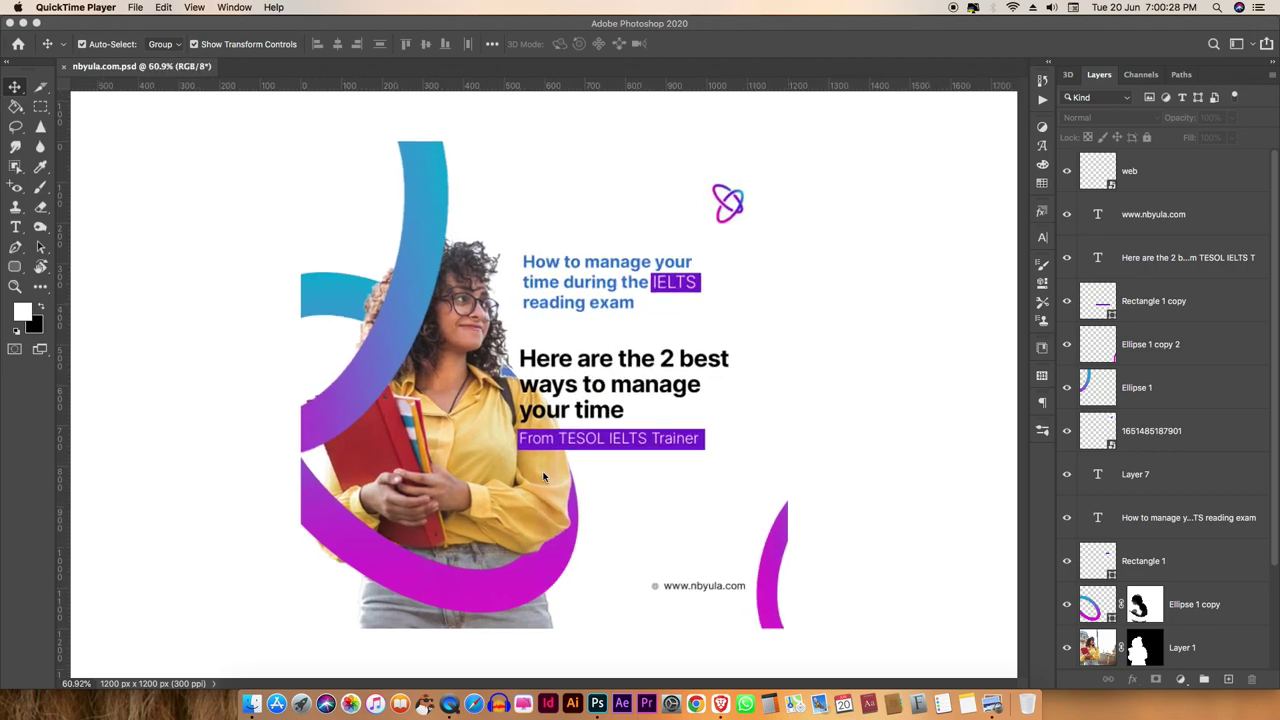
pyautogui.rightClick(146, 340)
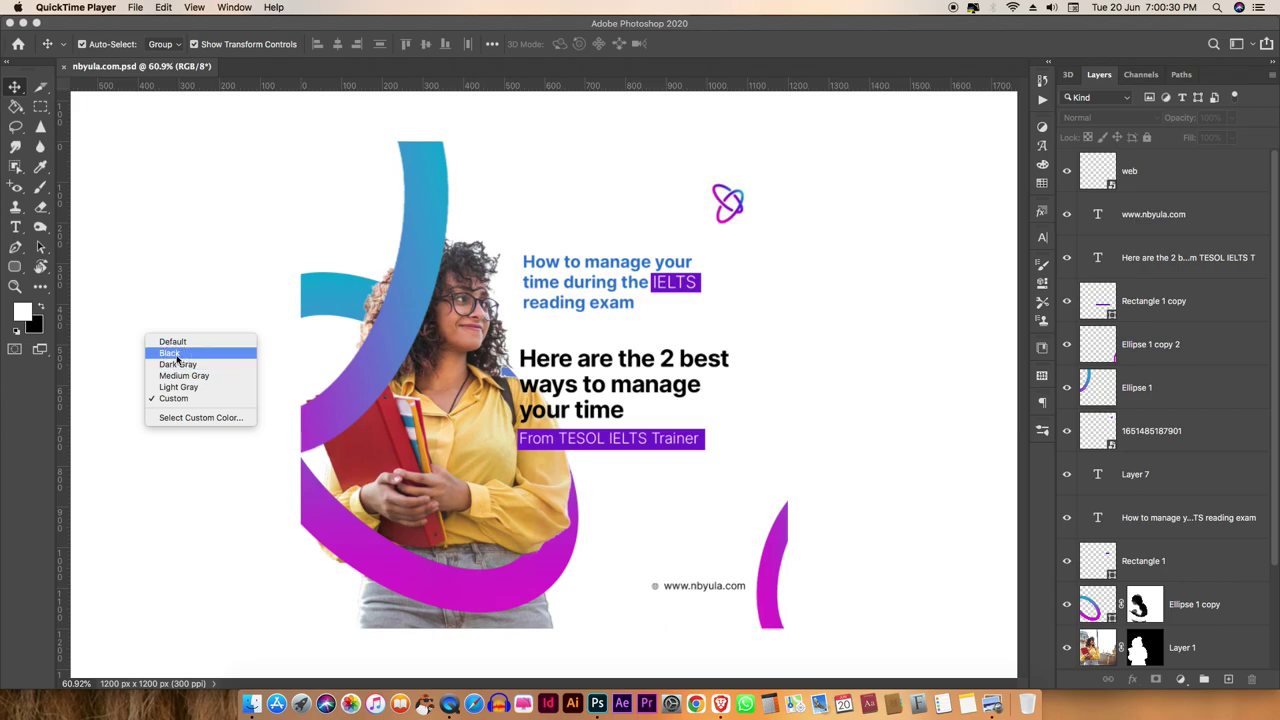
pyautogui.click(176, 354)
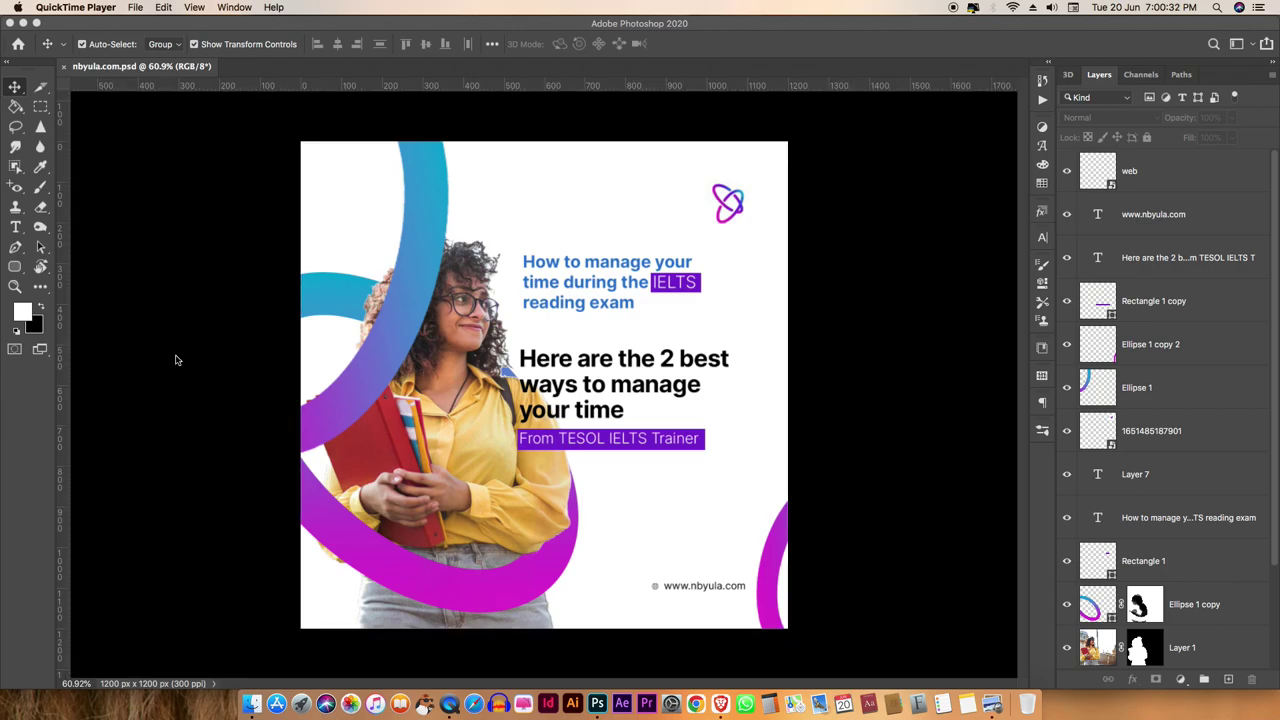
pyautogui.scroll(1, 390, 482)
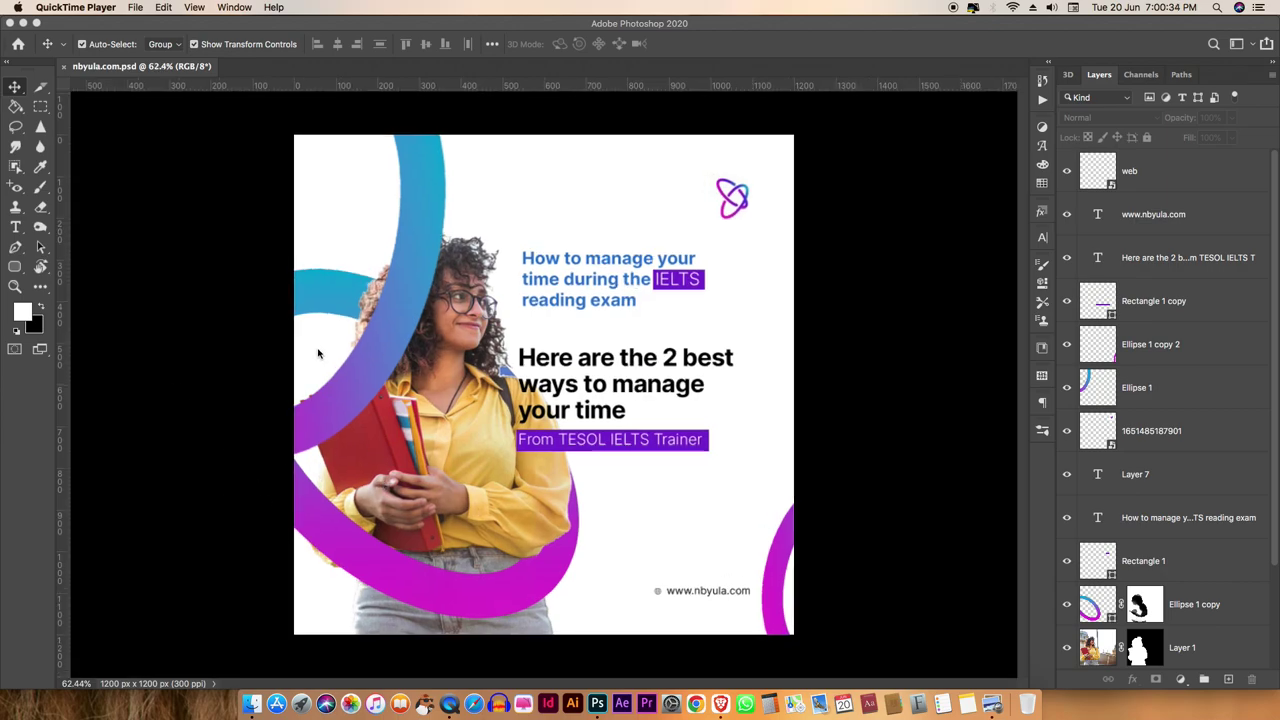
pyautogui.scroll(2, 318, 353)
pyautogui.scroll(2, 330, 345)
pyautogui.scroll(-1, 345, 330)
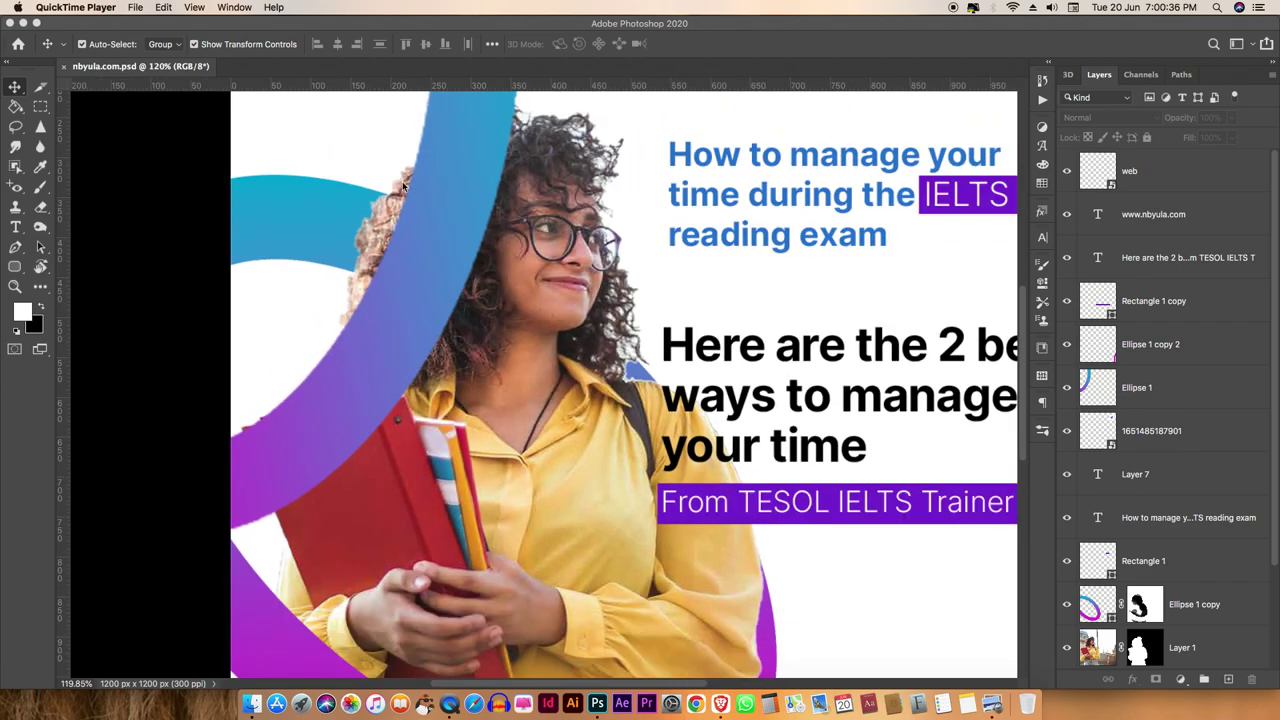
pyautogui.scroll(-2, 403, 187)
pyautogui.scroll(-2, 404, 240)
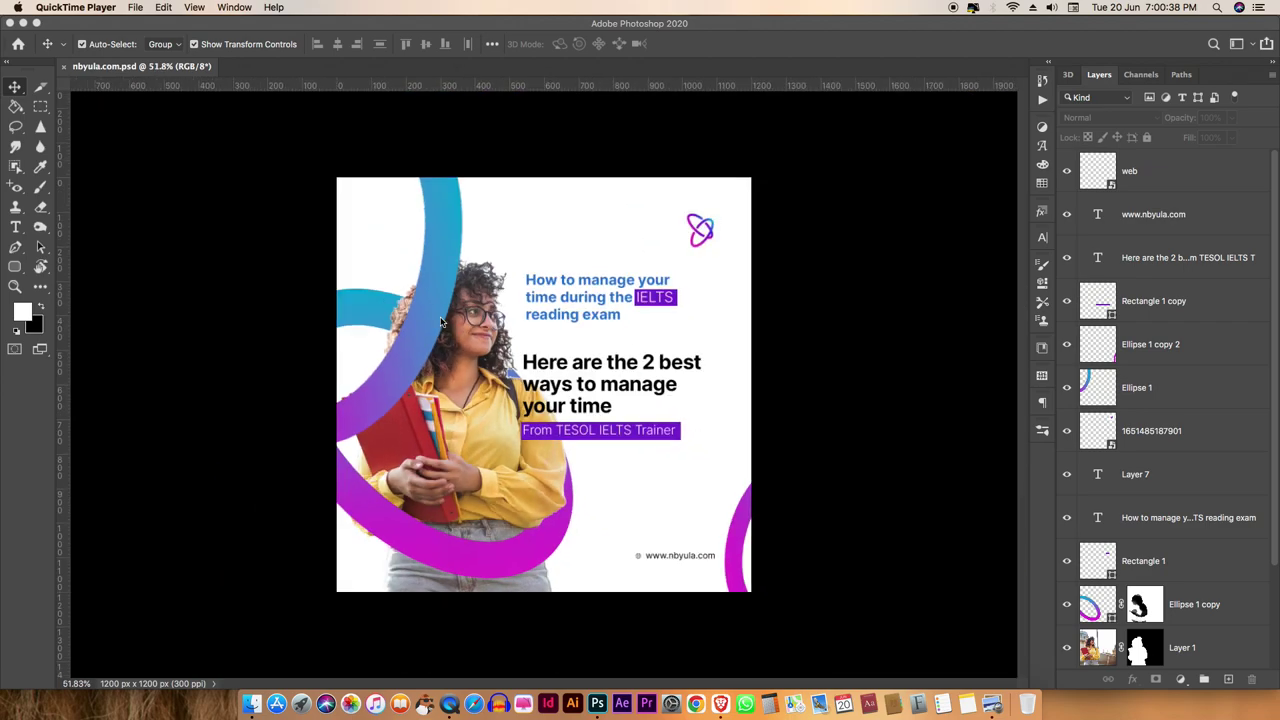
pyautogui.scroll(1, 445, 330)
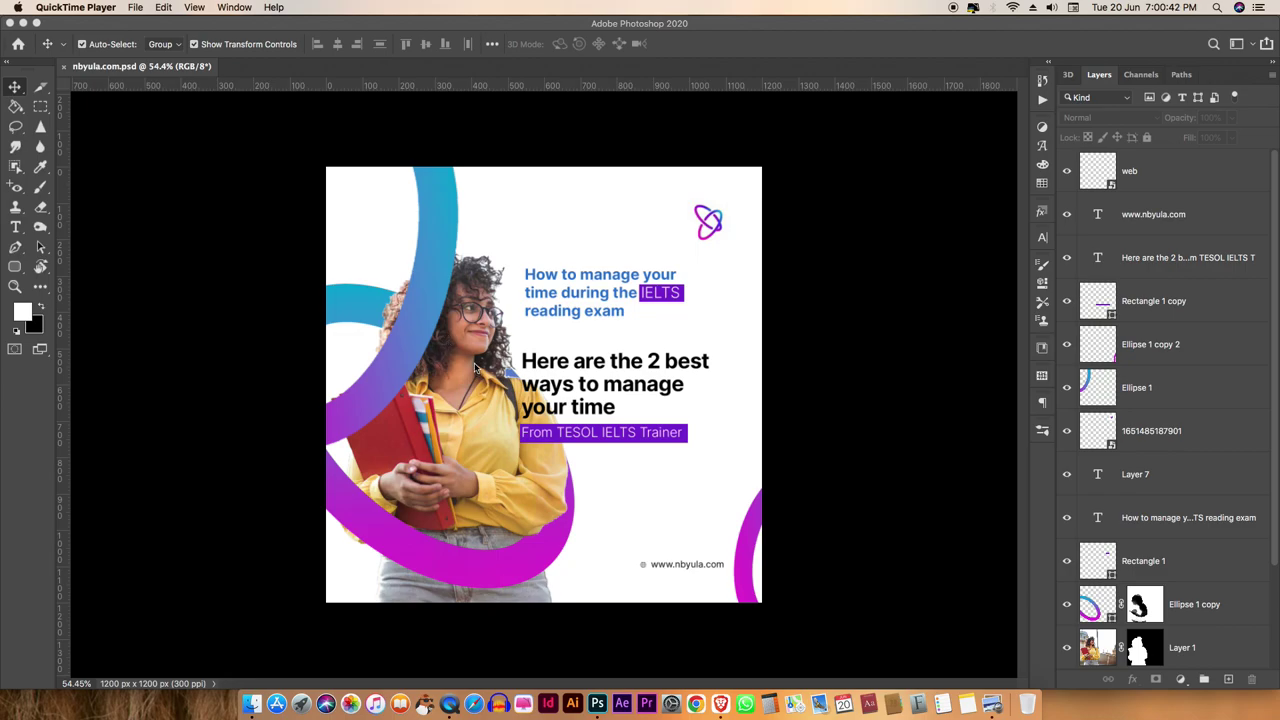
pyautogui.scroll(1, 476, 368)
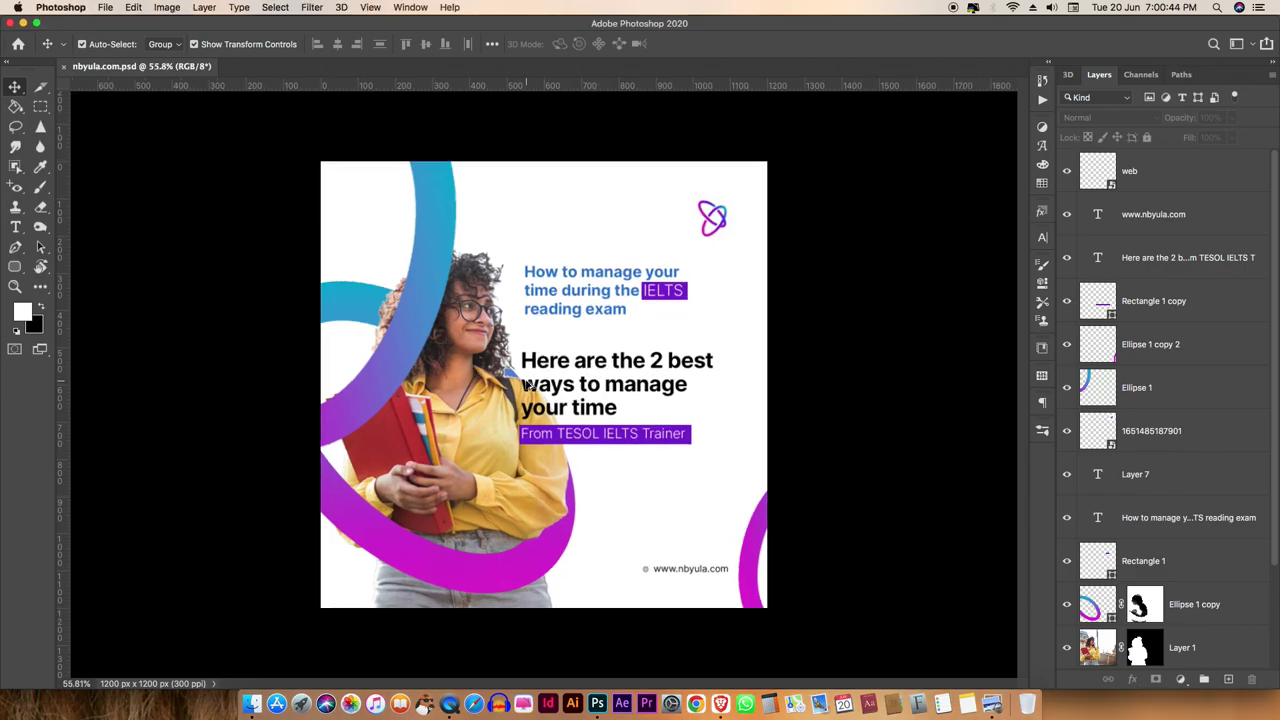
pyautogui.scroll(1, 528, 385)
pyautogui.rightClick(844, 313)
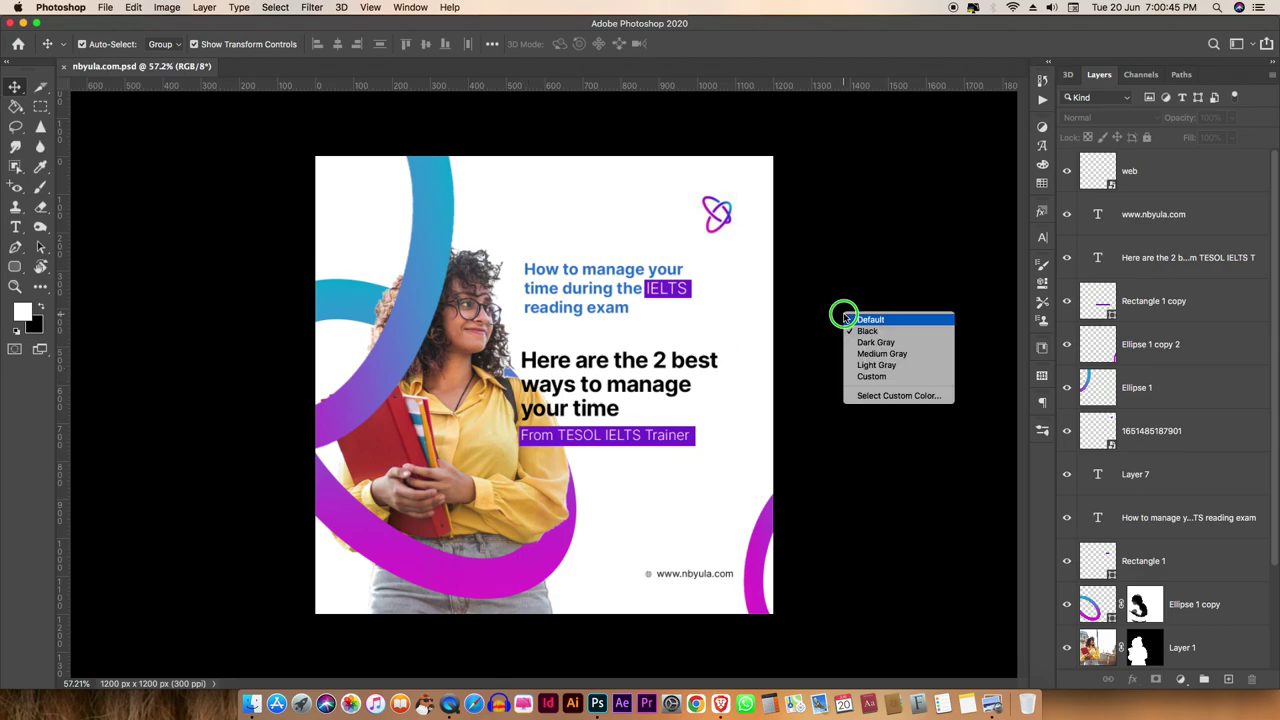
pyautogui.click(869, 377)
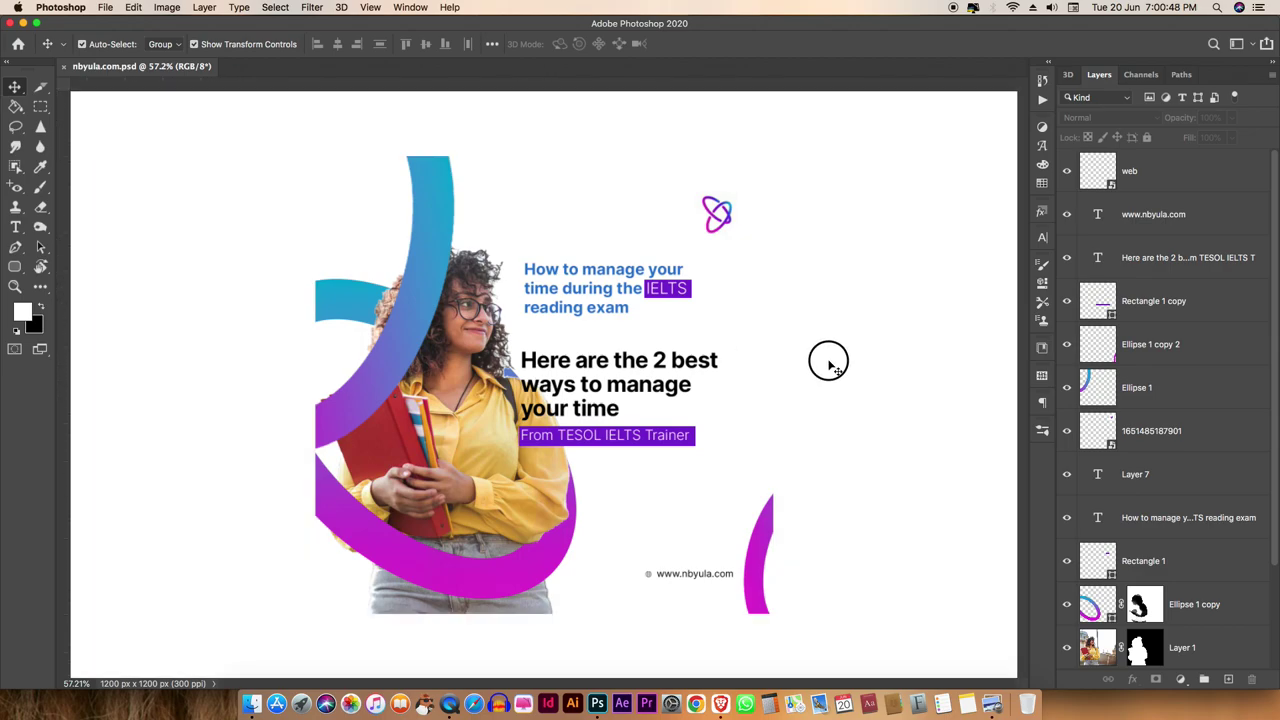
pyautogui.hotkey('ctrl', 'r')
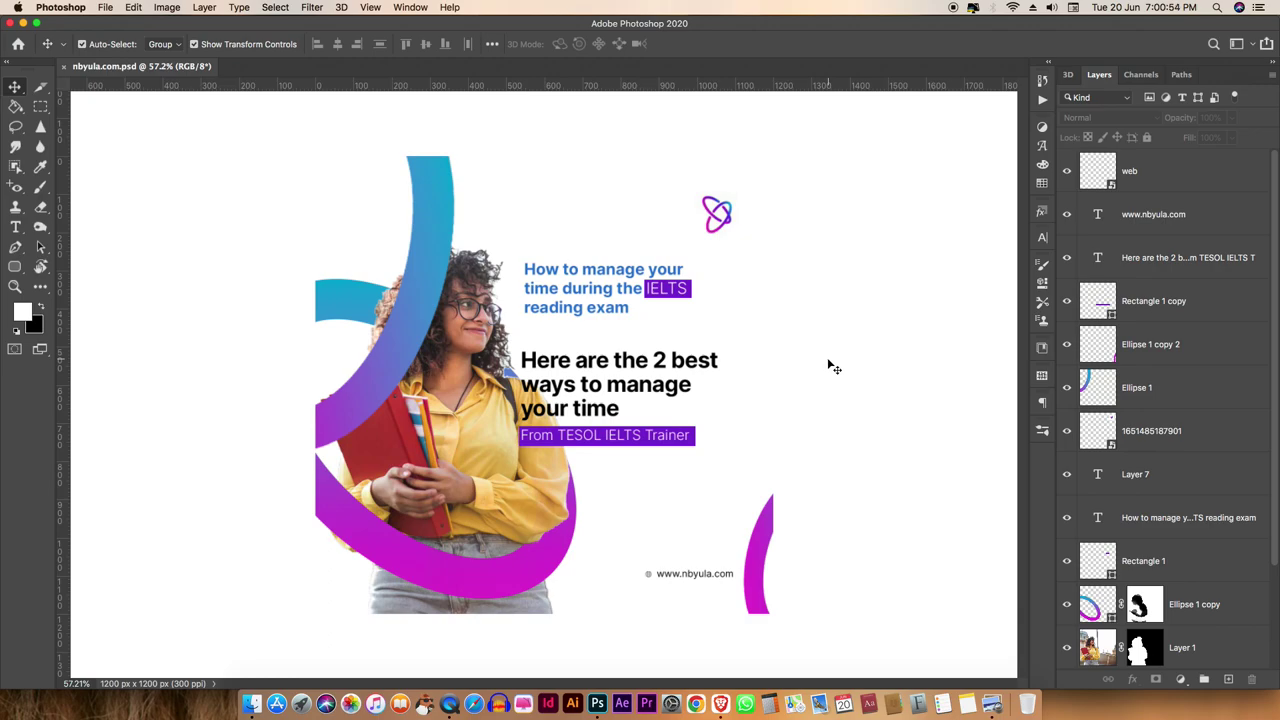
pyautogui.rightClick(993, 700)
# Bring up Nbyula_Brandbook_V2.pdf in Preview and browse pages 2–4 to reach page 5
pyautogui.click(1010, 576)
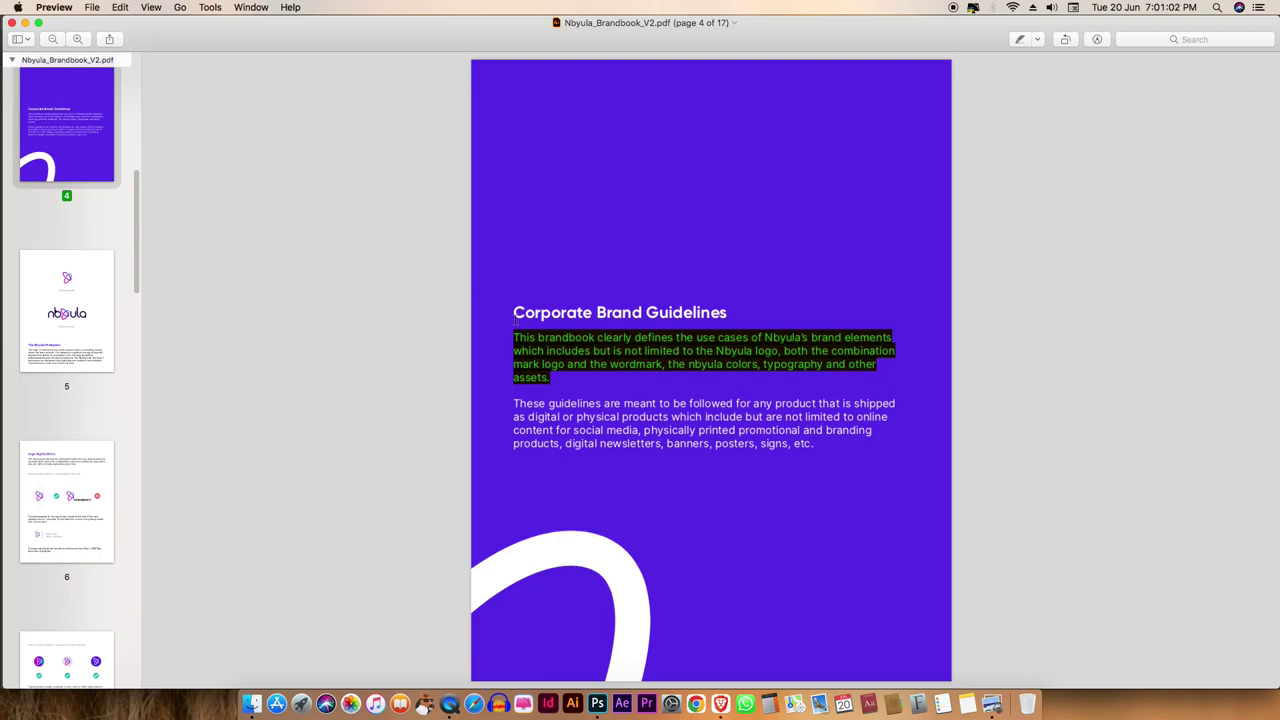
pyautogui.click(594, 226)
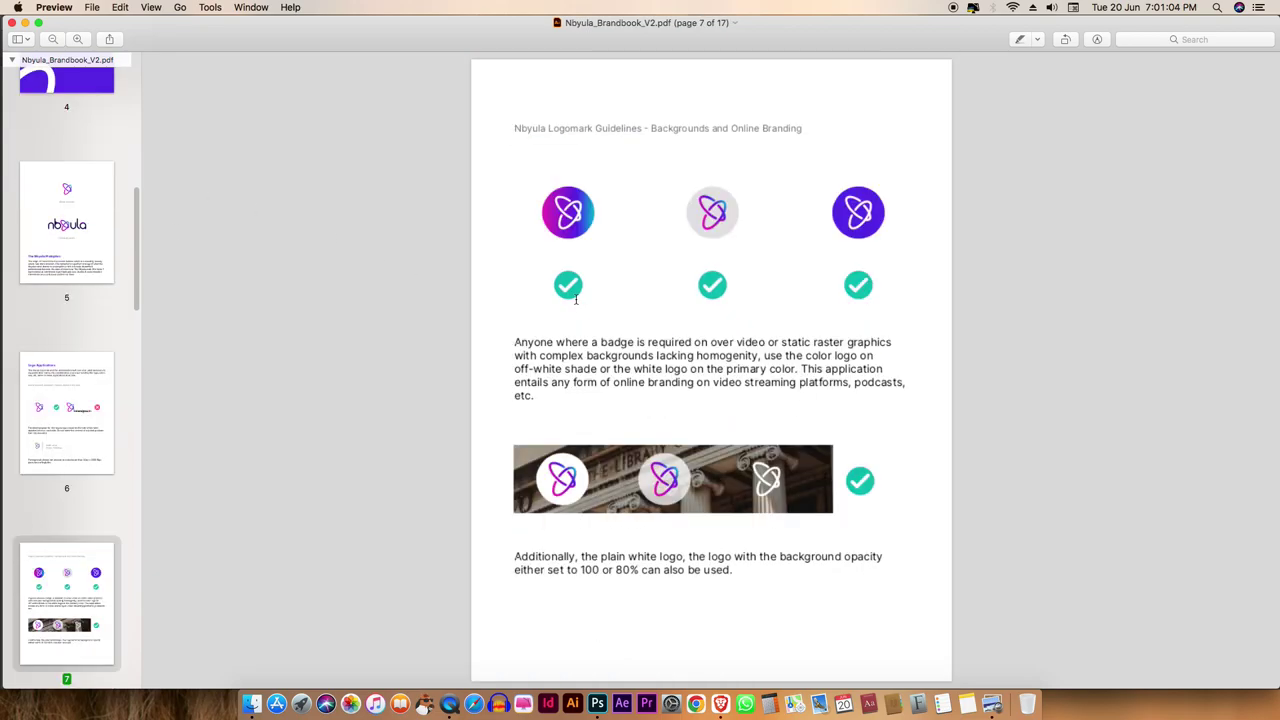
pyautogui.scroll(5, 576, 299)
pyautogui.scroll(3, 576, 299)
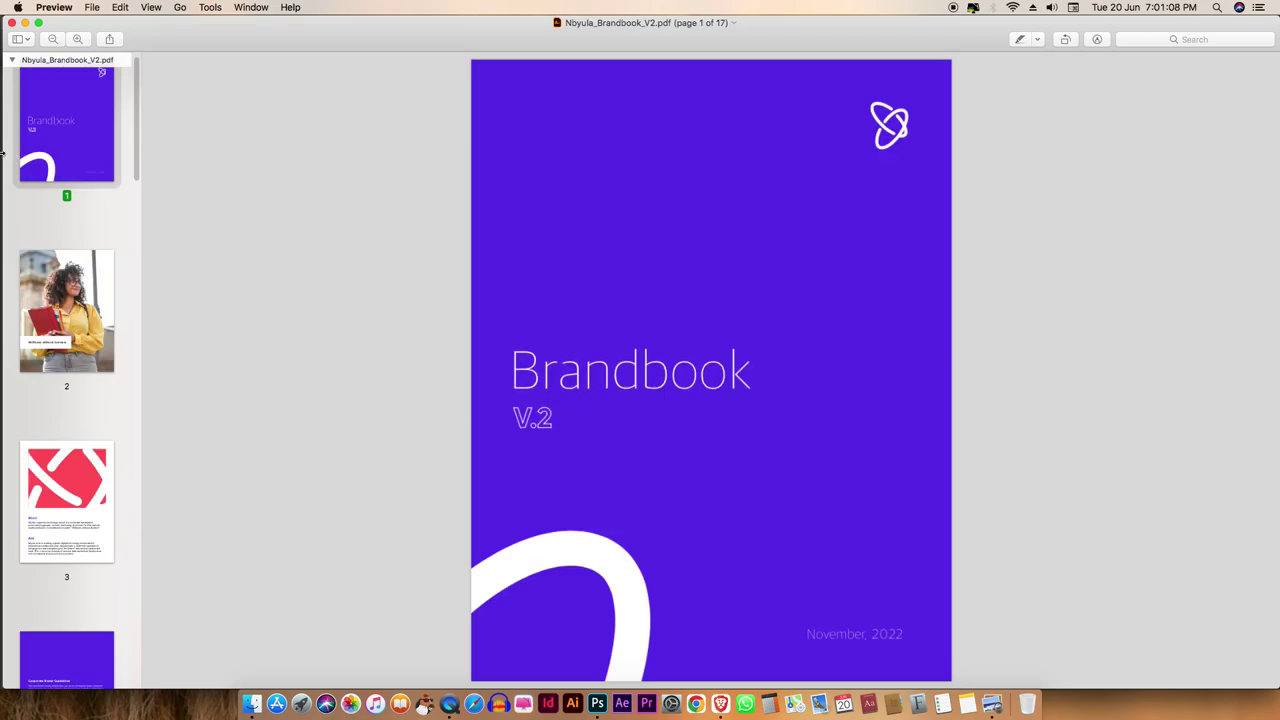
pyautogui.scroll(2, 100, 145)
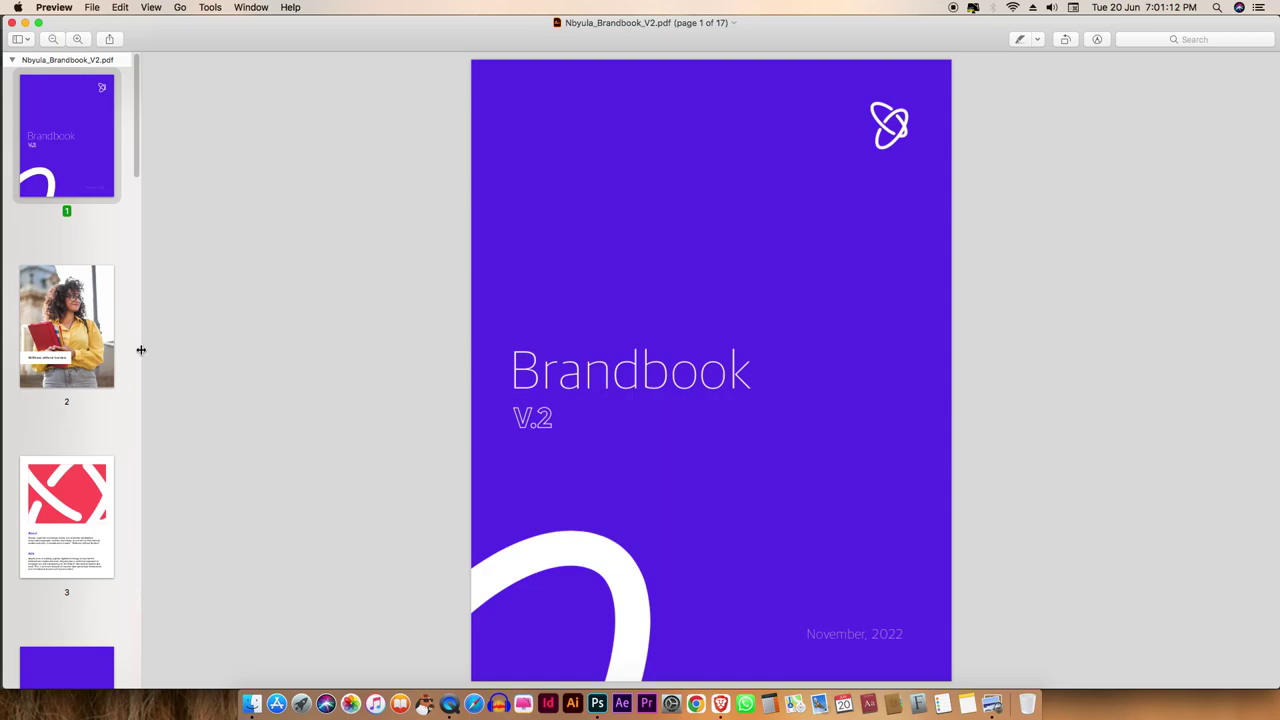
pyautogui.click(100, 336)
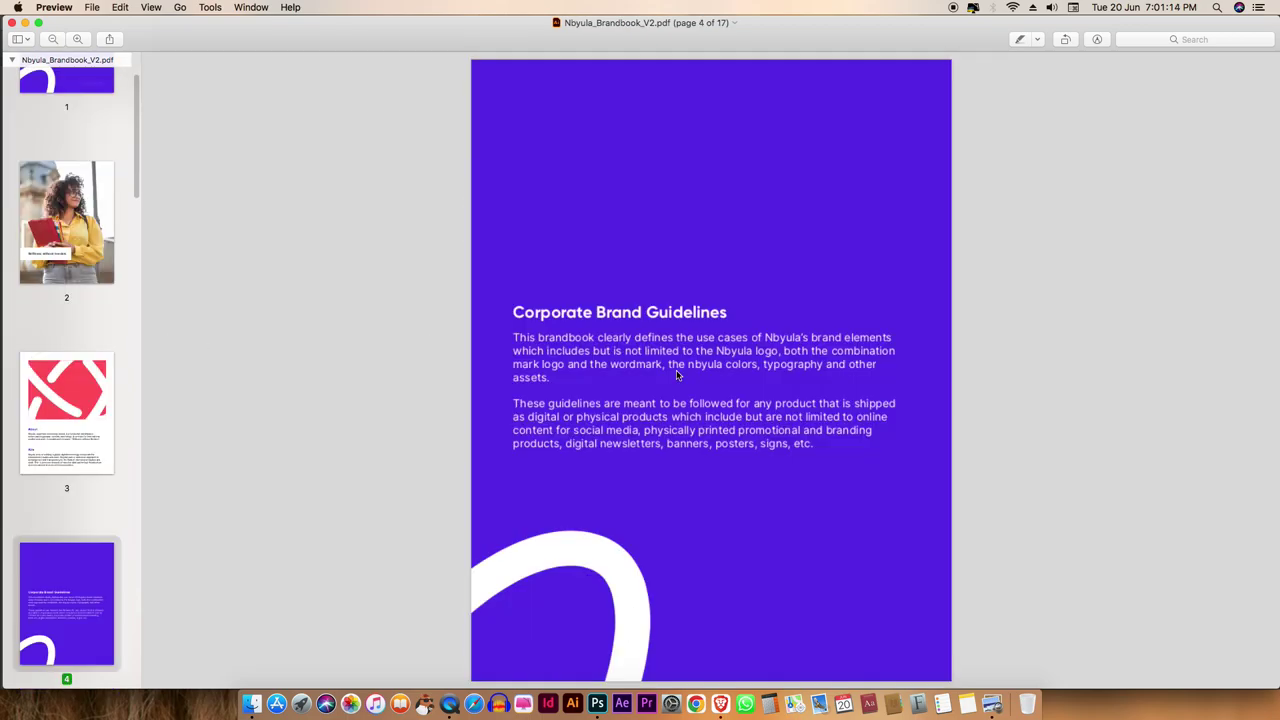
pyautogui.scroll(-2, 686, 386)
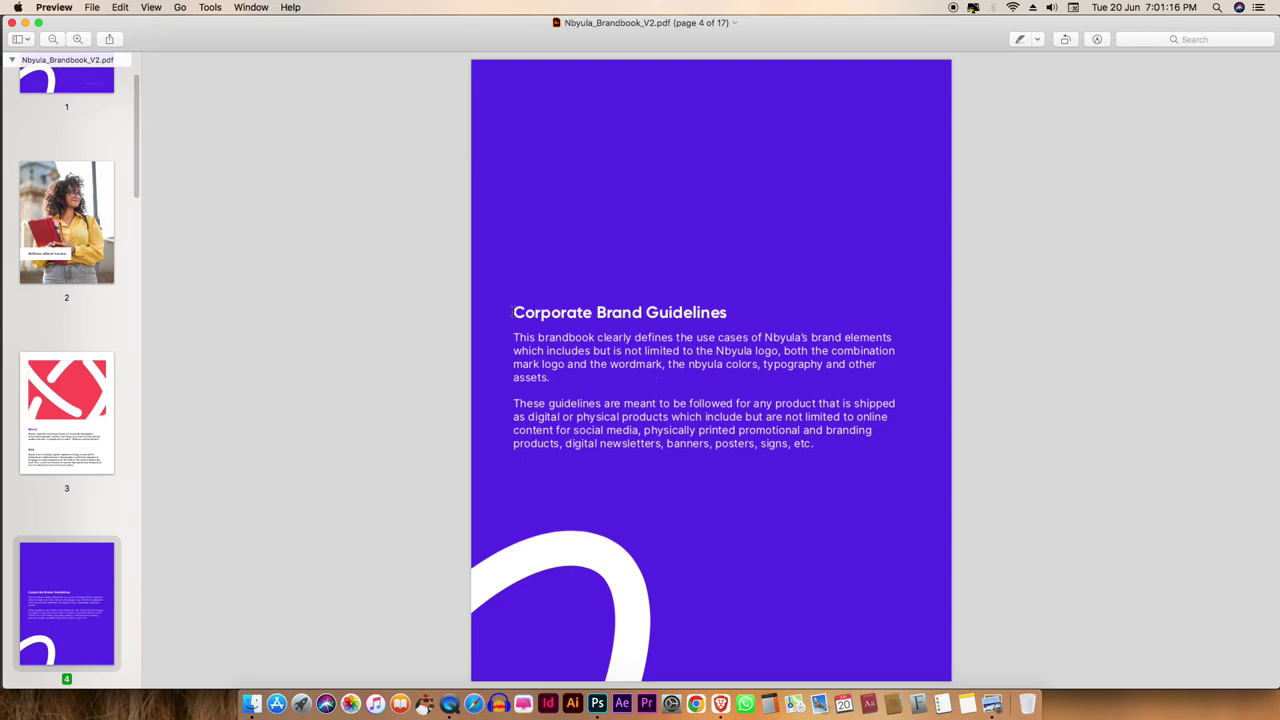
pyautogui.moveTo(510, 312)
pyautogui.mouseDown()
pyautogui.moveTo(786, 326)
pyautogui.moveTo(871, 443)
pyautogui.mouseUp()
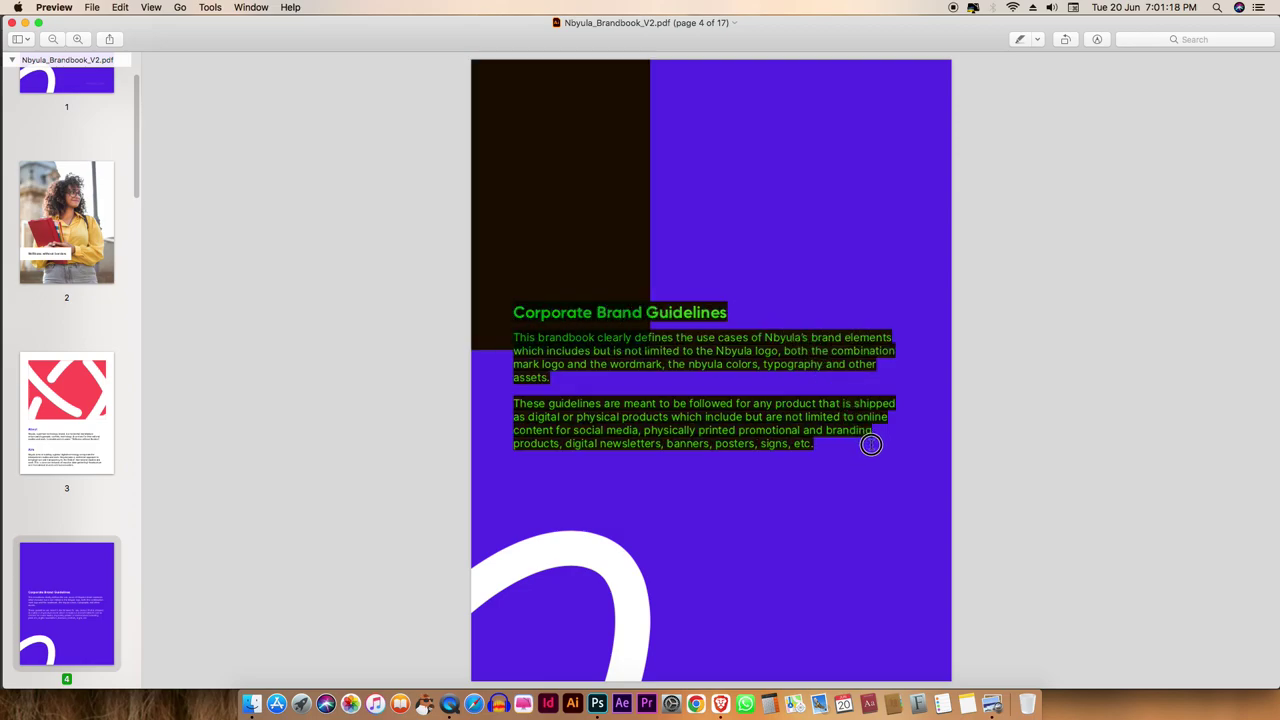
pyautogui.click(840, 452)
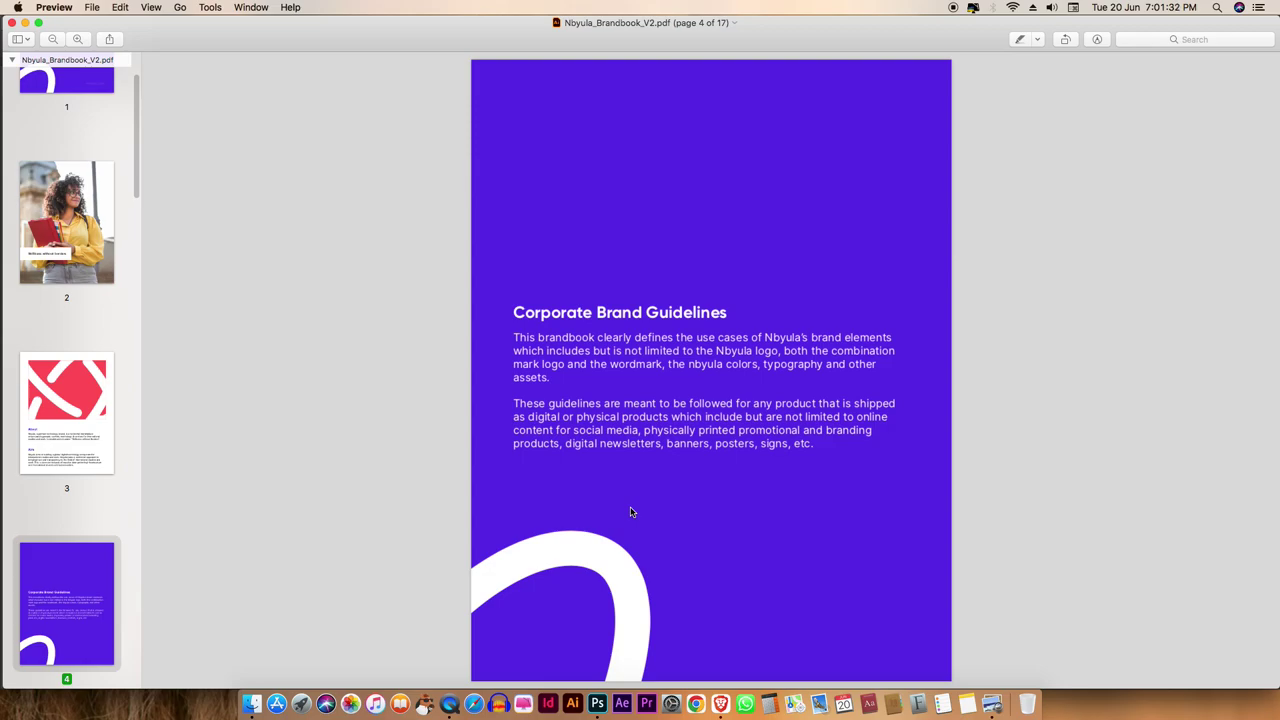
pyautogui.press('Down')
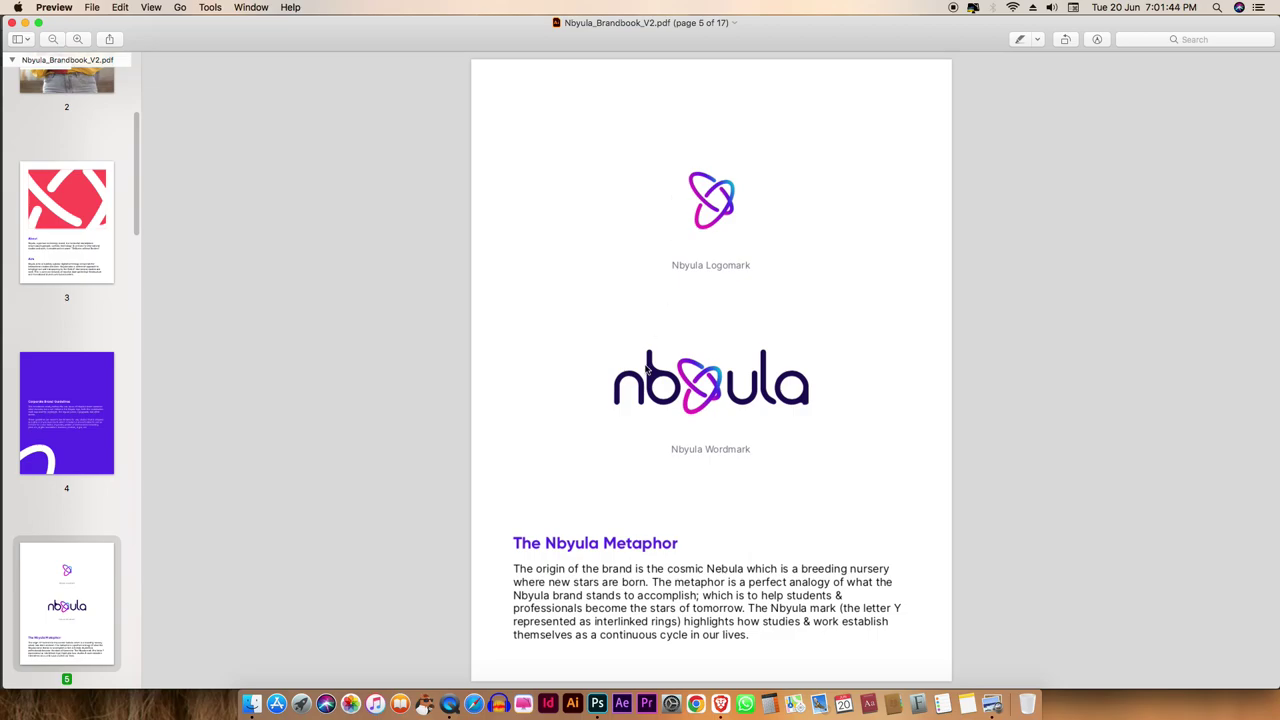
# Review pages 5–6, noting the 30 × 37.6676 px minimum logo size, then scroll to page 7
pyautogui.moveTo(514, 568); pyautogui.dragTo(750, 634)
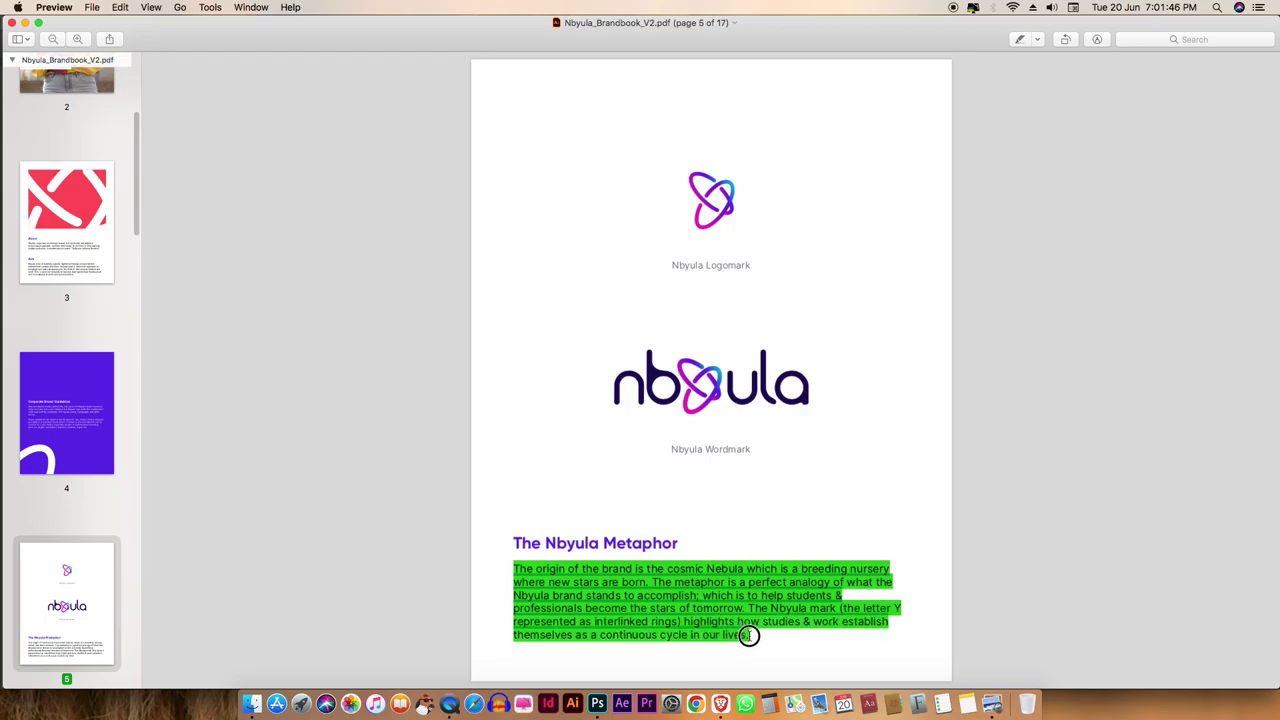
pyautogui.click(813, 403)
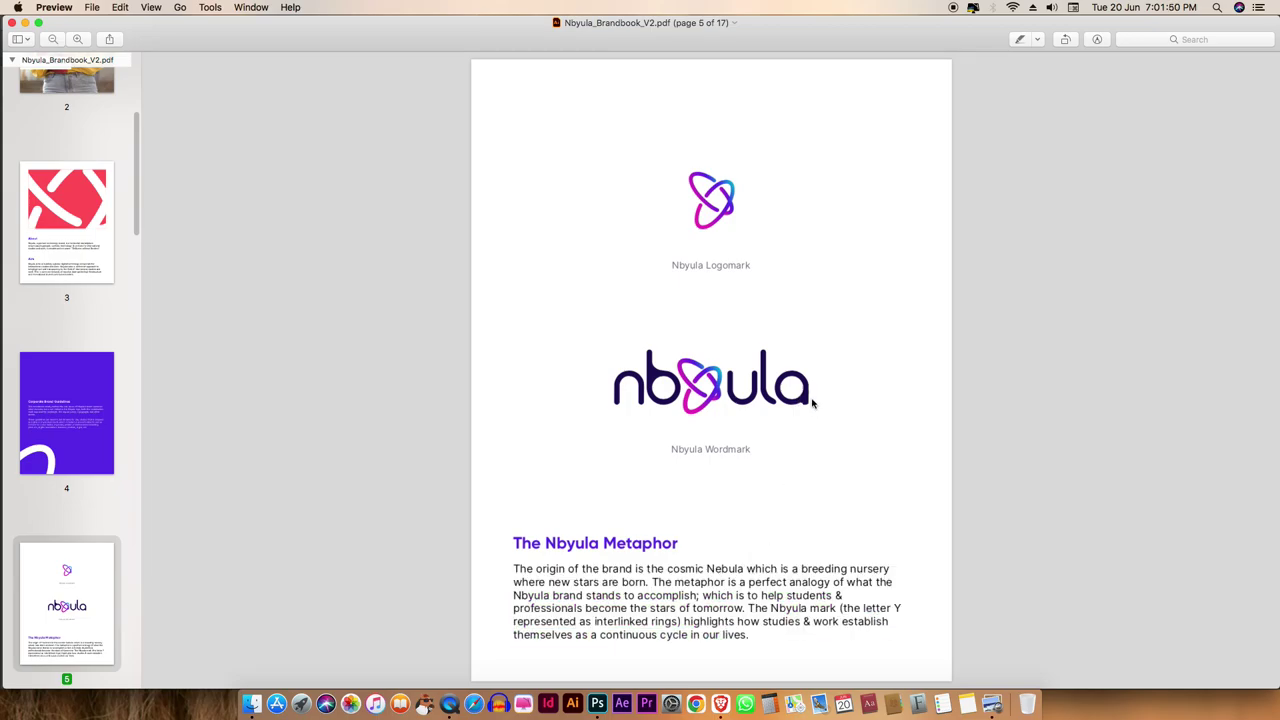
pyautogui.press('Down')
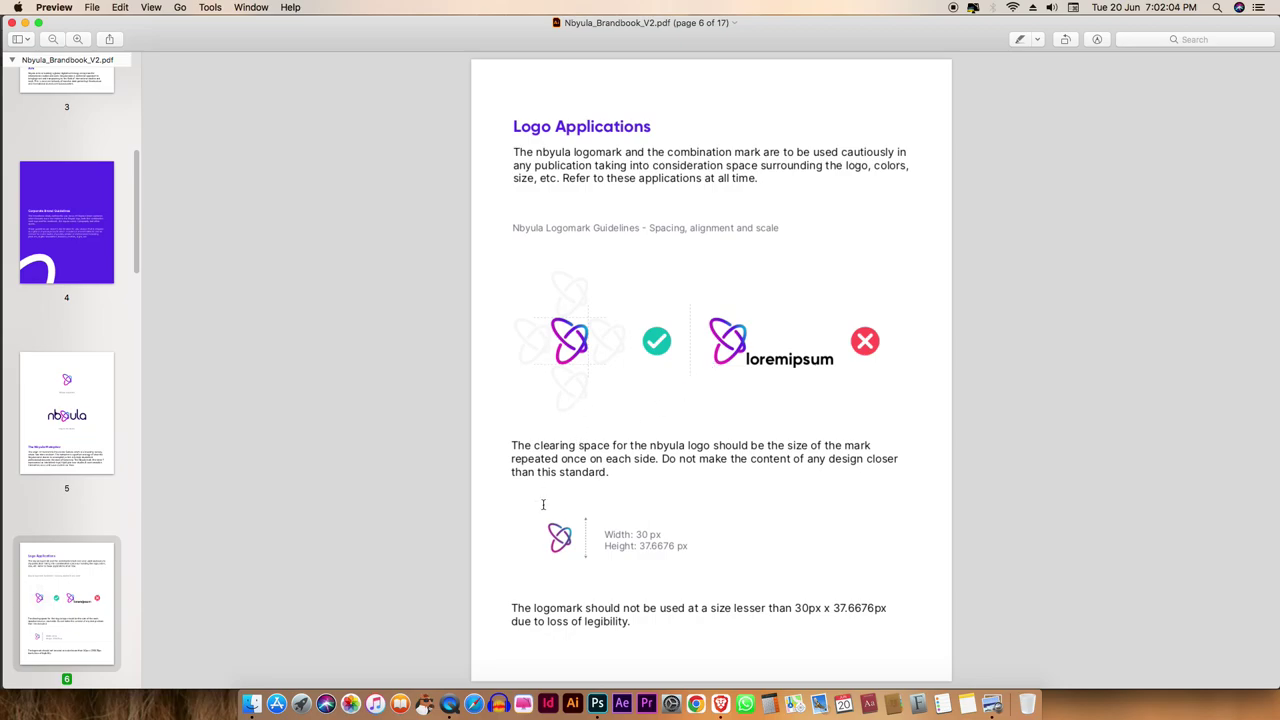
pyautogui.moveTo(605, 534); pyautogui.dragTo(680, 535)
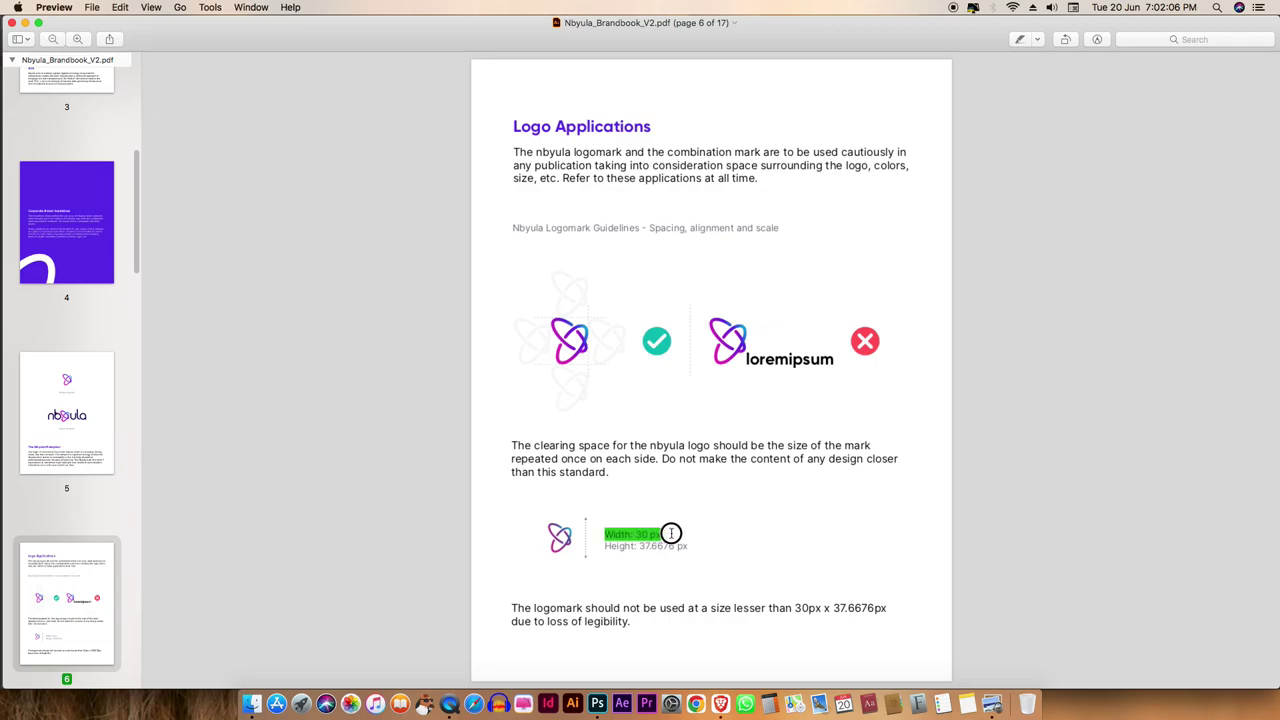
pyautogui.moveTo(604, 547); pyautogui.dragTo(684, 547)
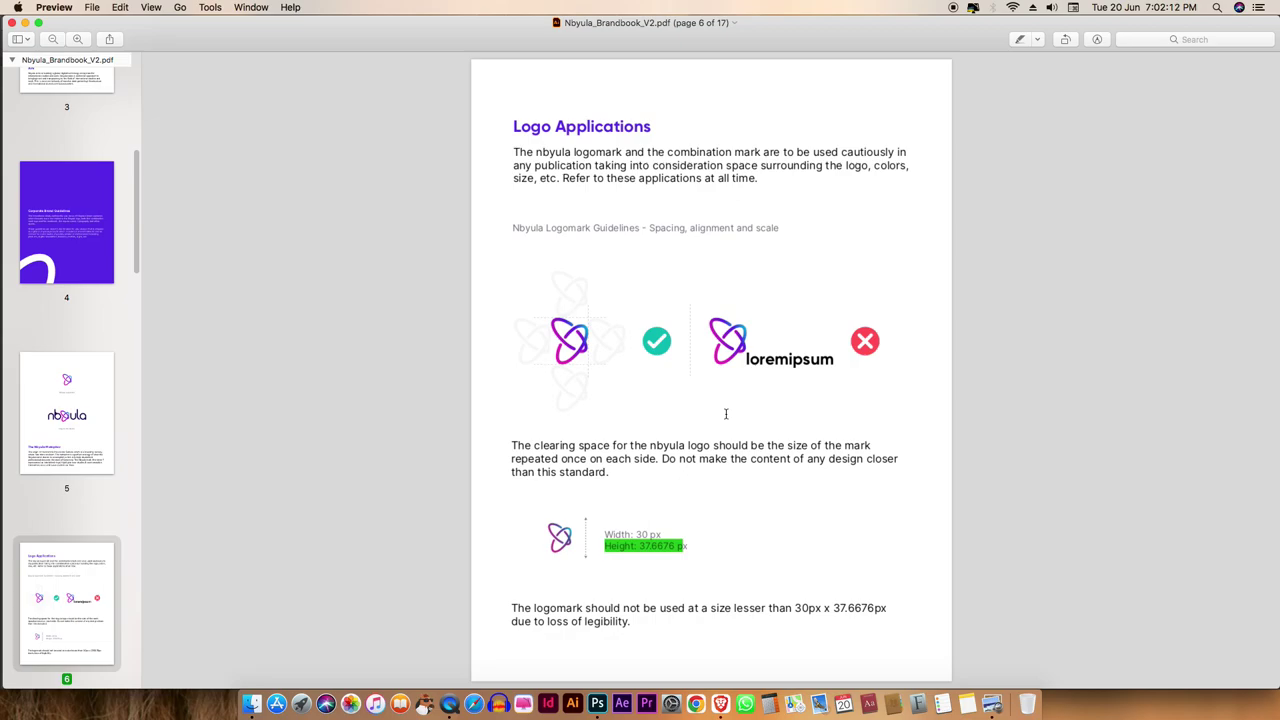
pyautogui.scroll(-10, 726, 413)
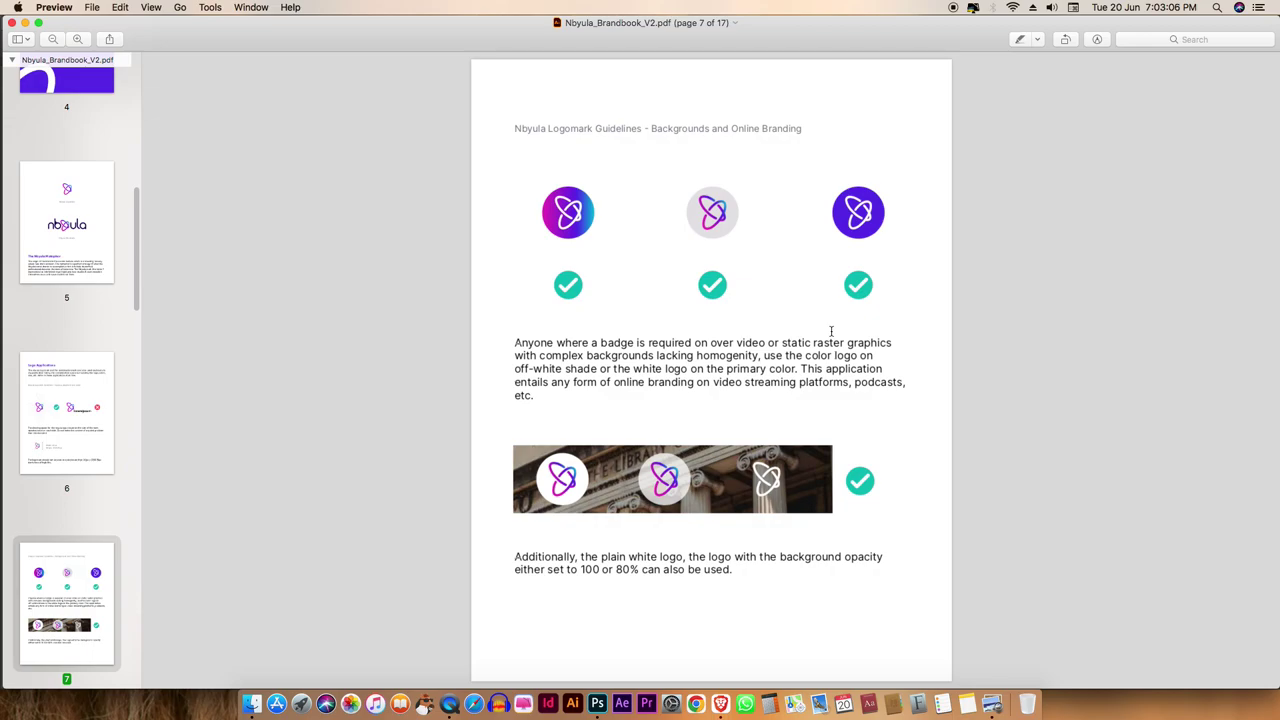
# Page from page 7 through the tagline to page 13, the Gilroy Typography page
pyautogui.scroll(-3, 830, 331)
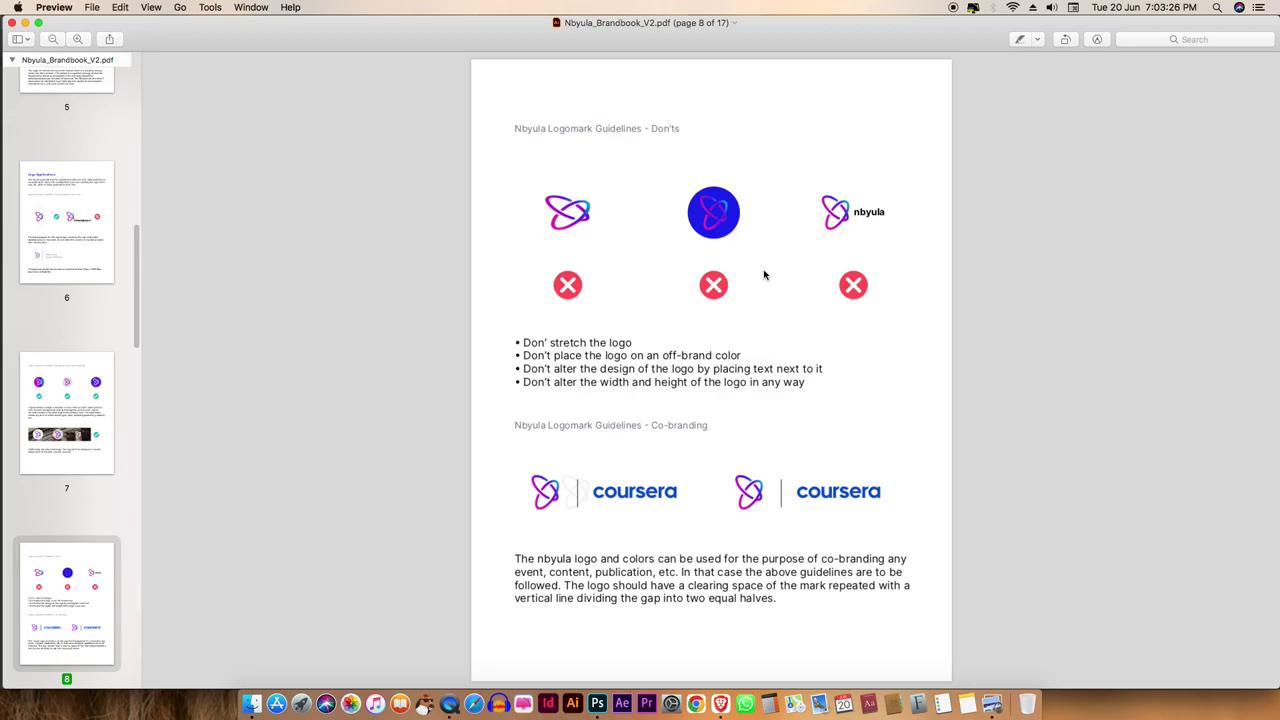
pyautogui.press('Down')
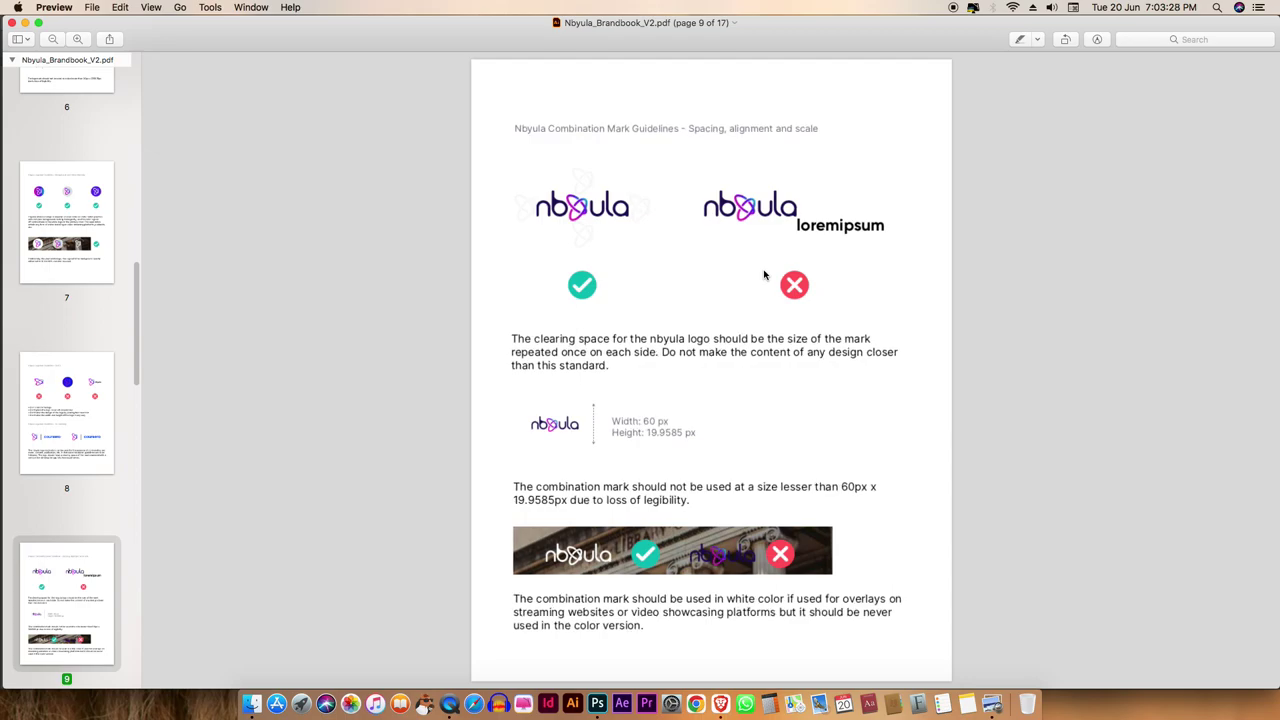
pyautogui.press('Down')
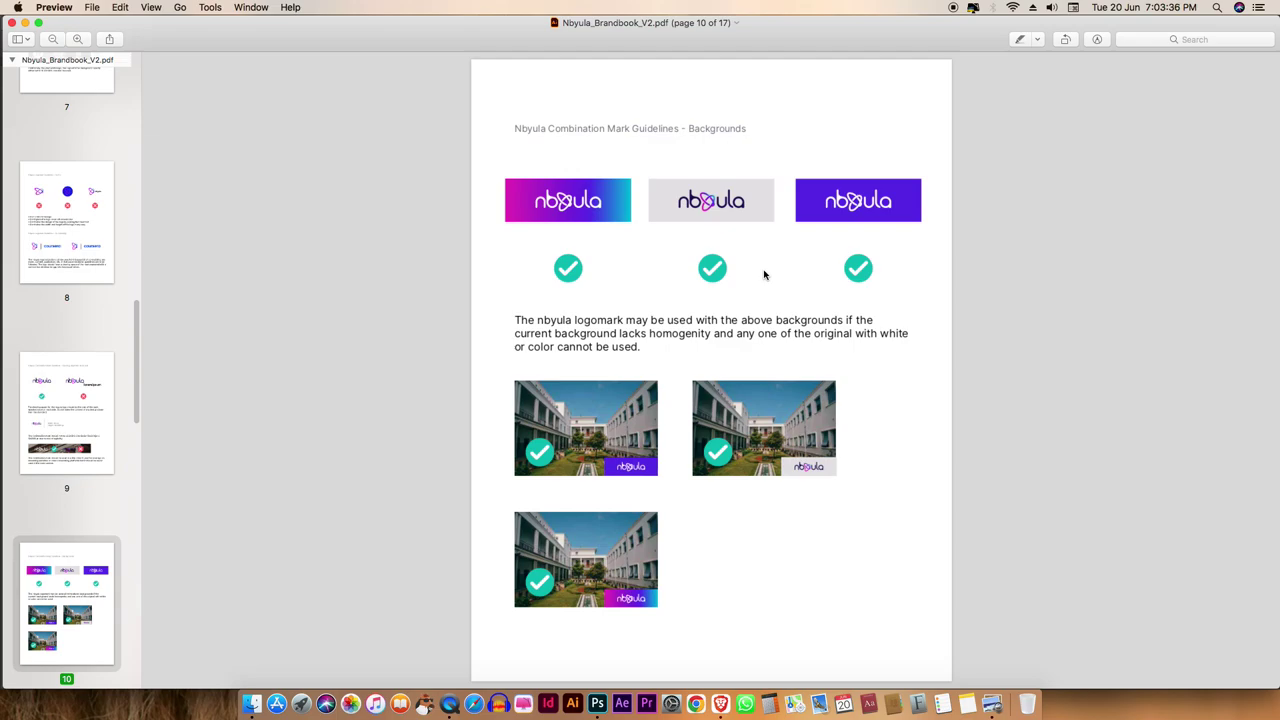
pyautogui.press('Down')
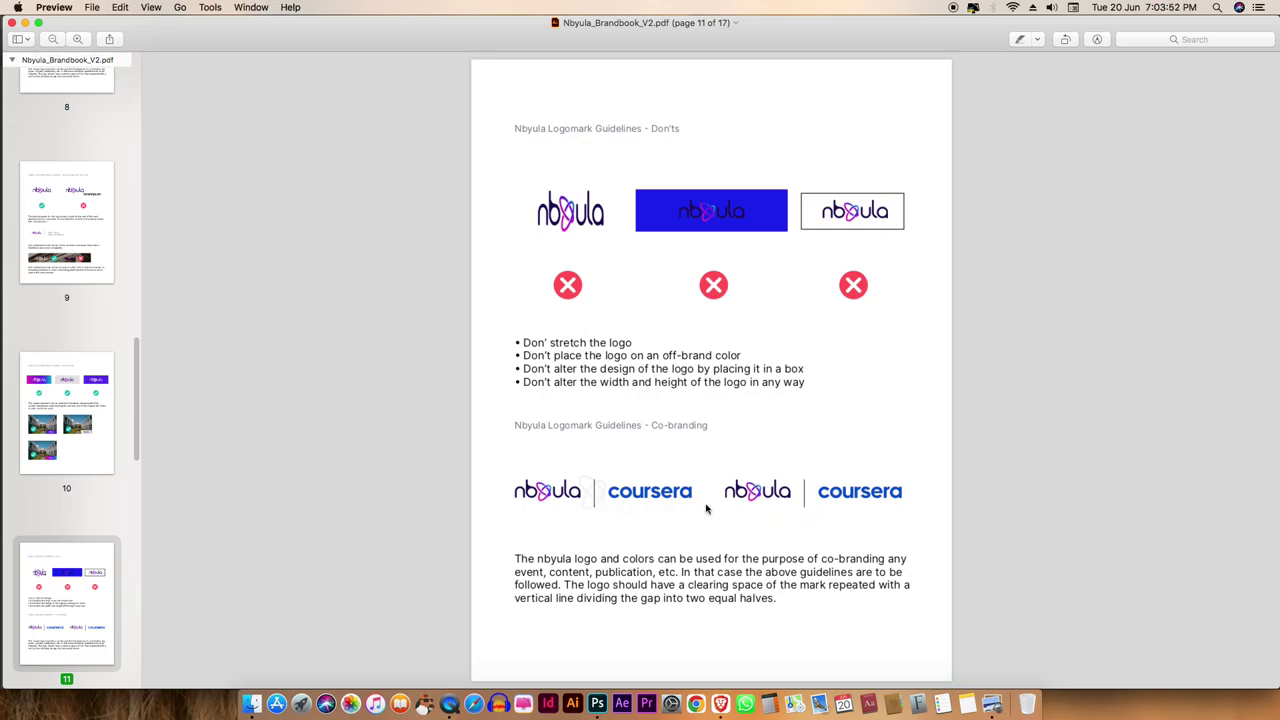
pyautogui.press('Down')
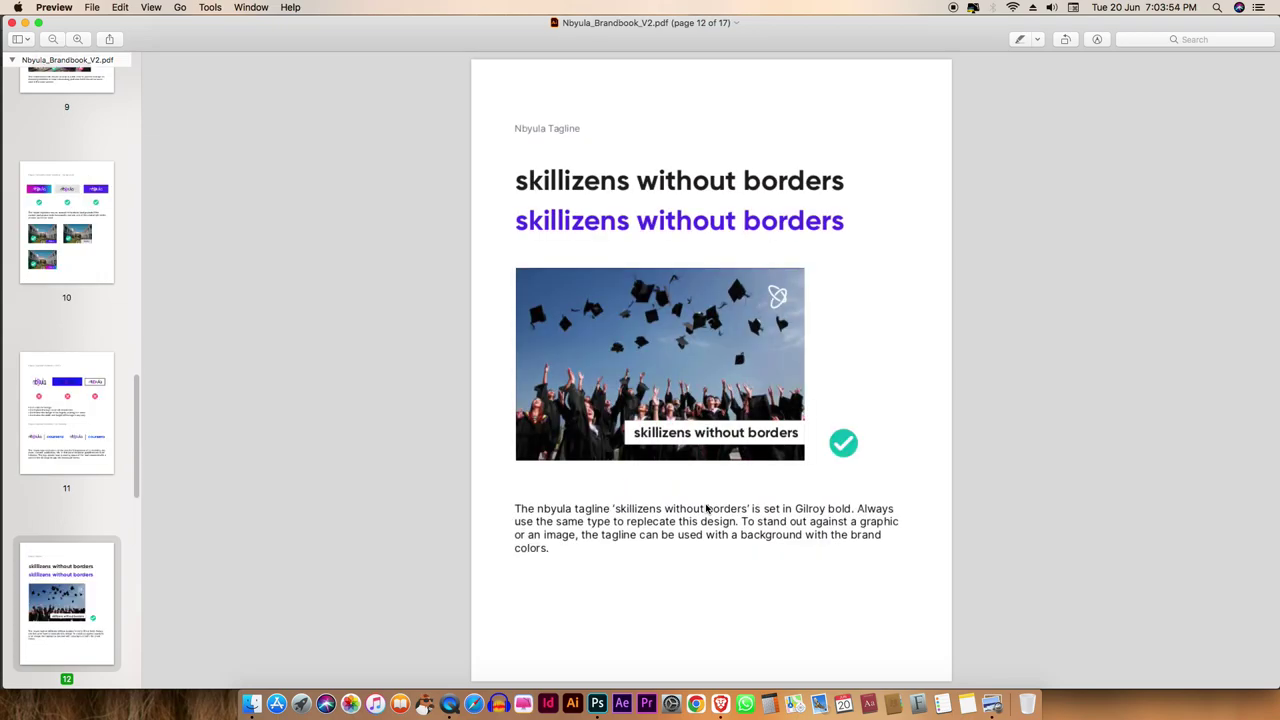
pyautogui.press('Down')
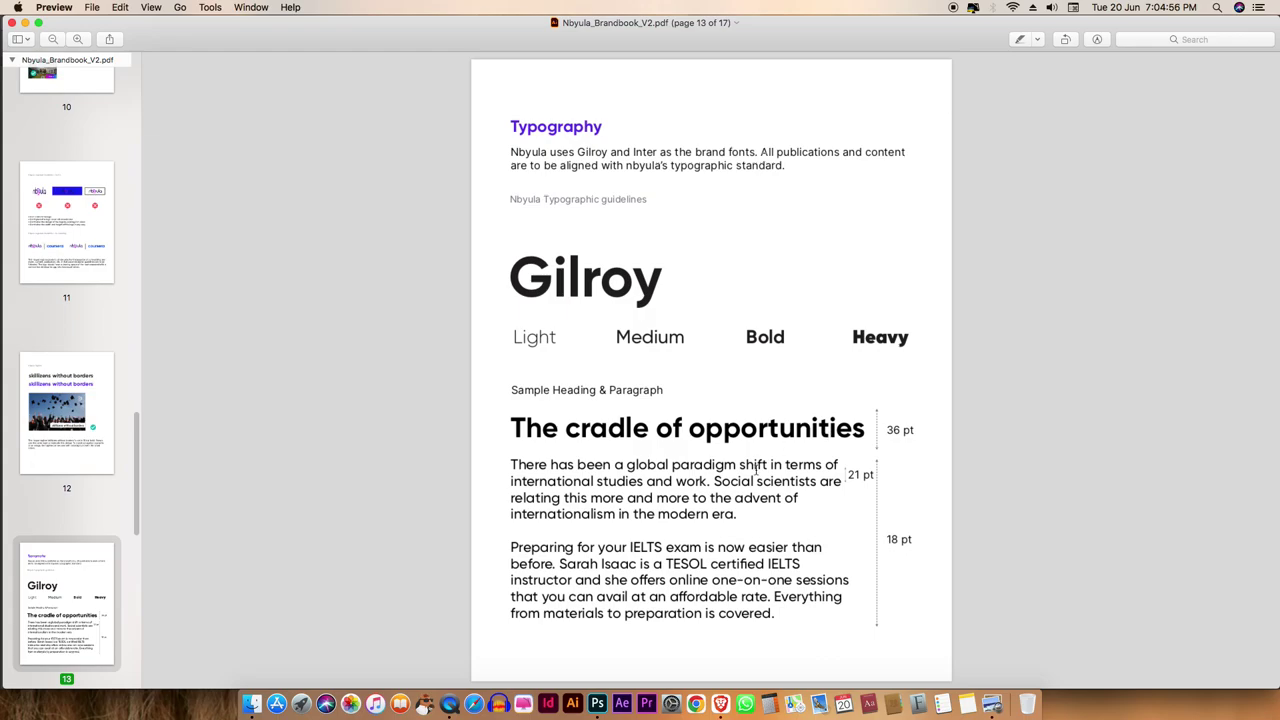
# Pass the Inter and Color pages, selecting hex #E201BE and the gradient codes, to page 16
pyautogui.press('Down')
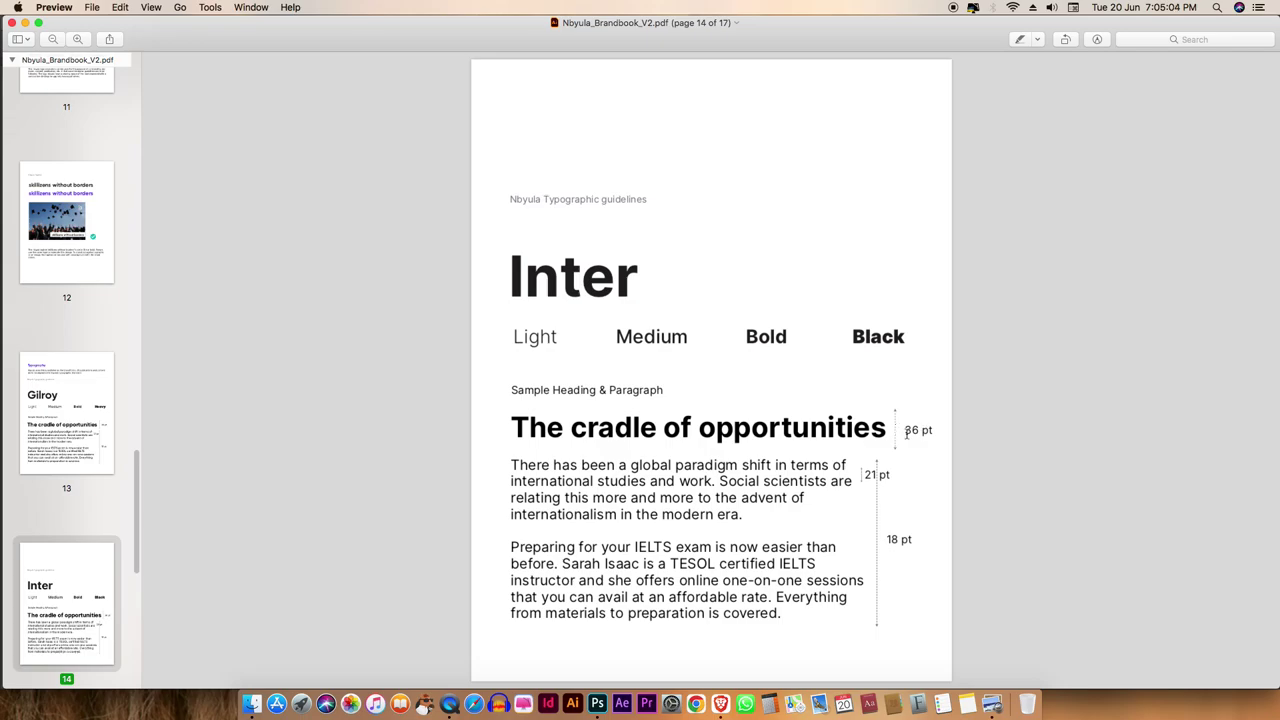
pyautogui.press('Down')
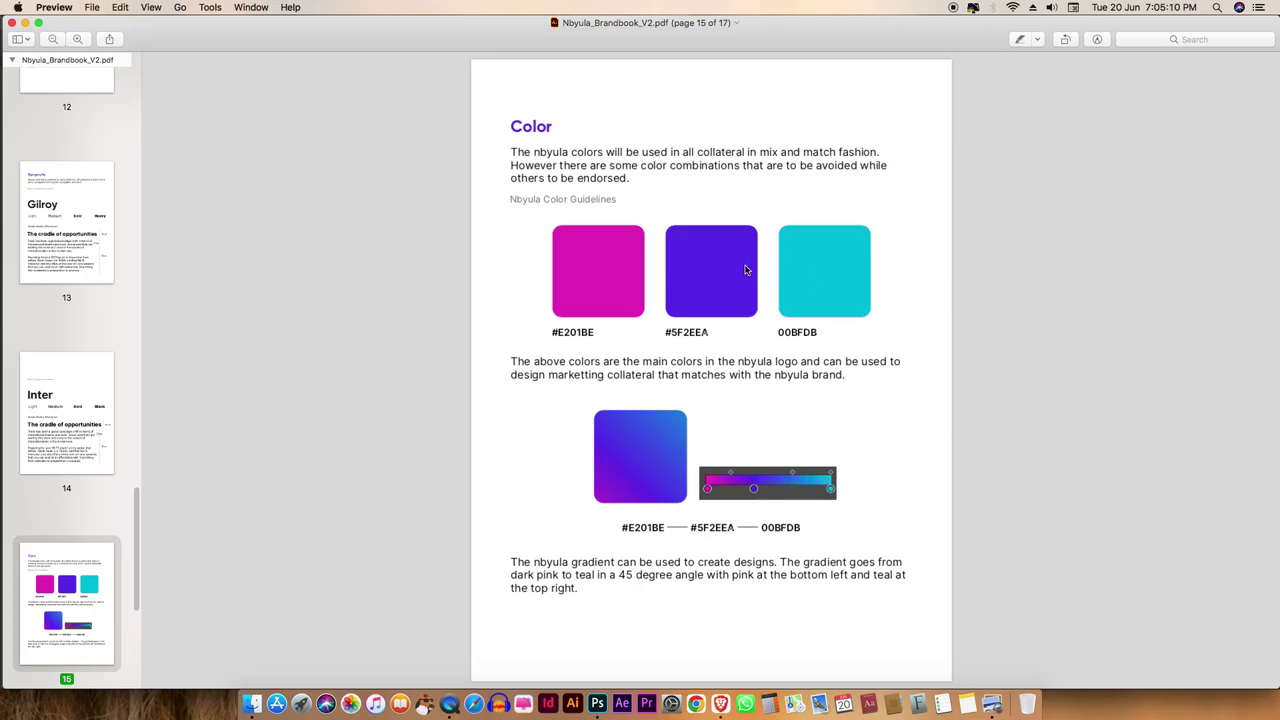
pyautogui.moveTo(539, 332); pyautogui.dragTo(830, 332)
pyautogui.moveTo(808, 528); pyautogui.dragTo(607, 531)
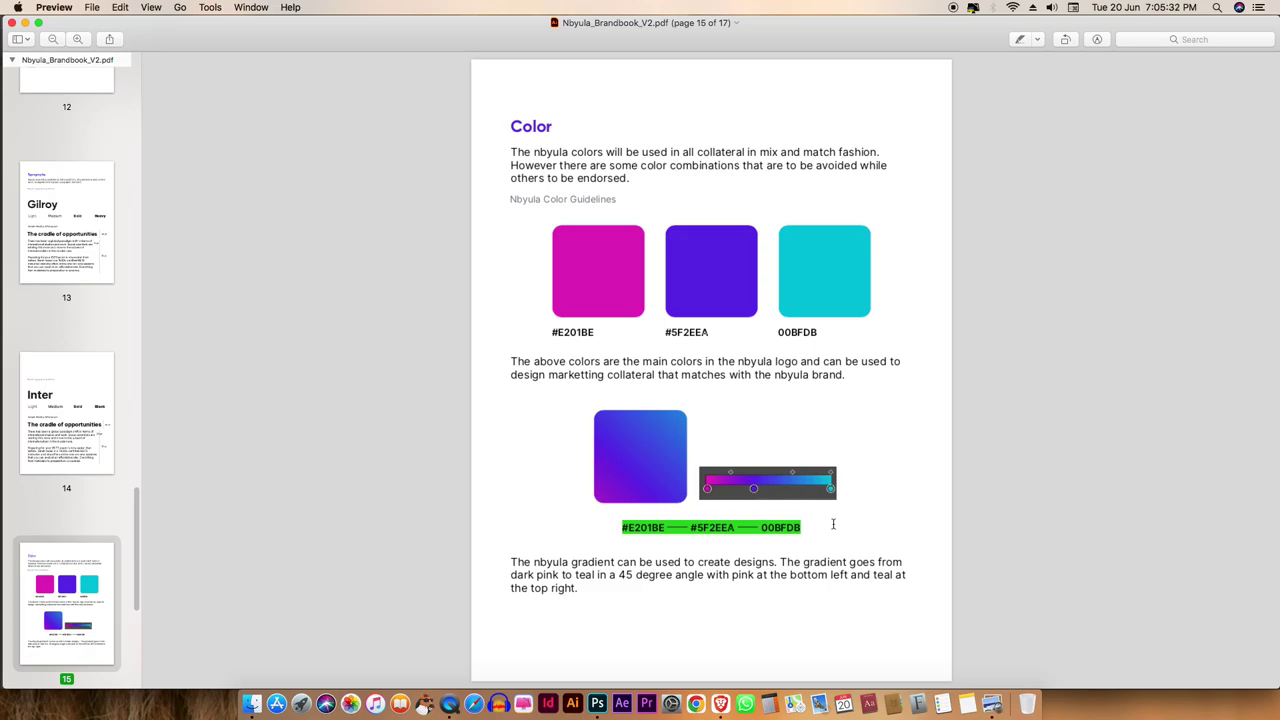
pyautogui.press('Down')
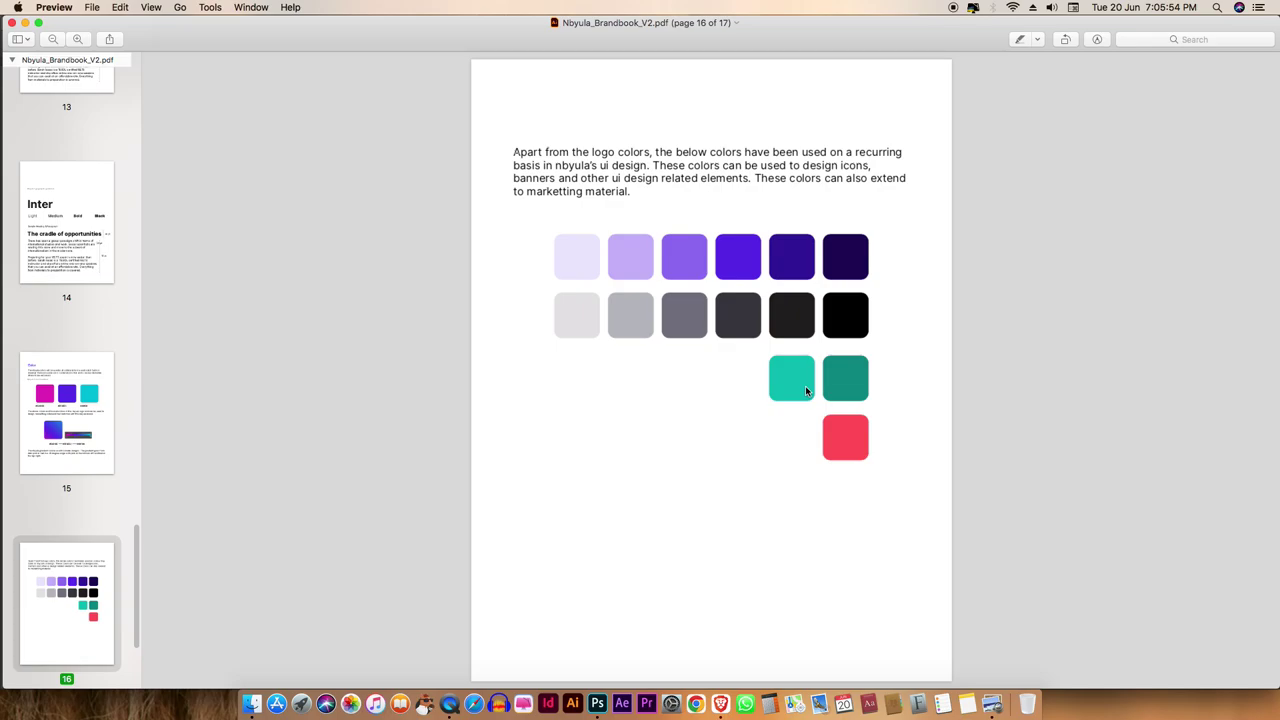
# On colour-combinations page 17, highlight the bottom row's Text labels in yellow
pyautogui.press('Down')
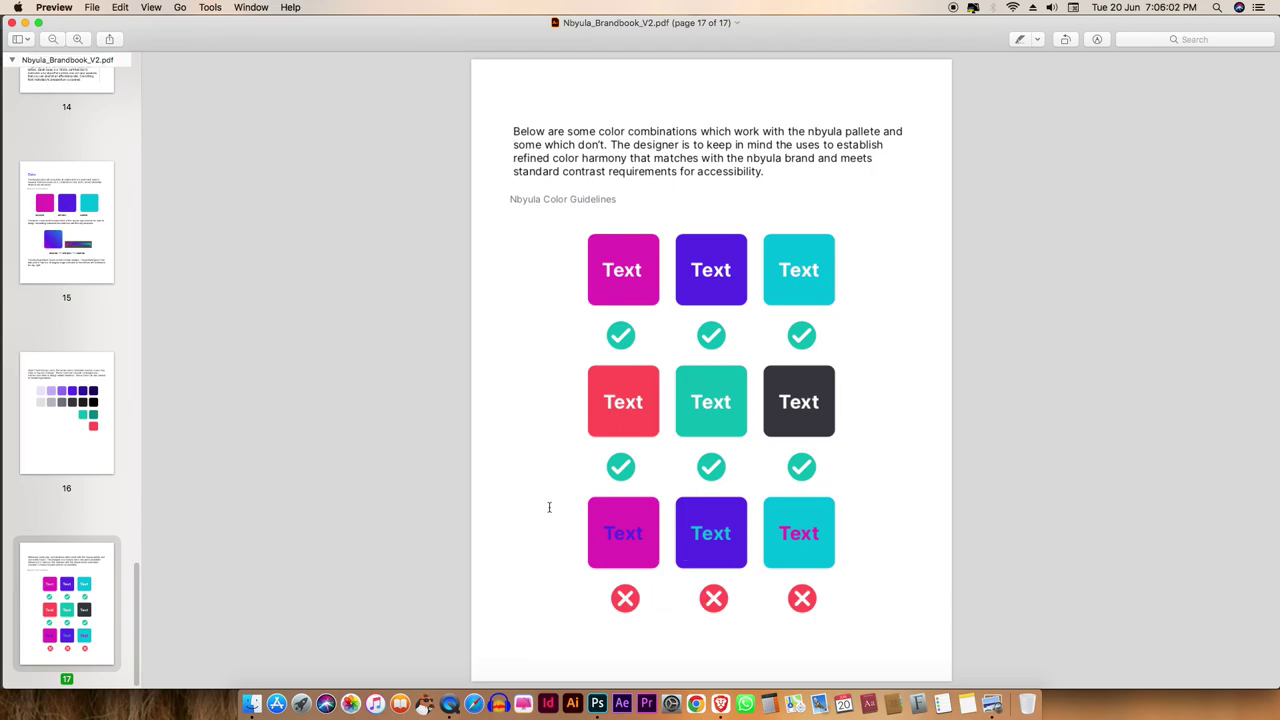
pyautogui.moveTo(552, 506); pyautogui.dragTo(579, 566)
pyautogui.click(1020, 39)
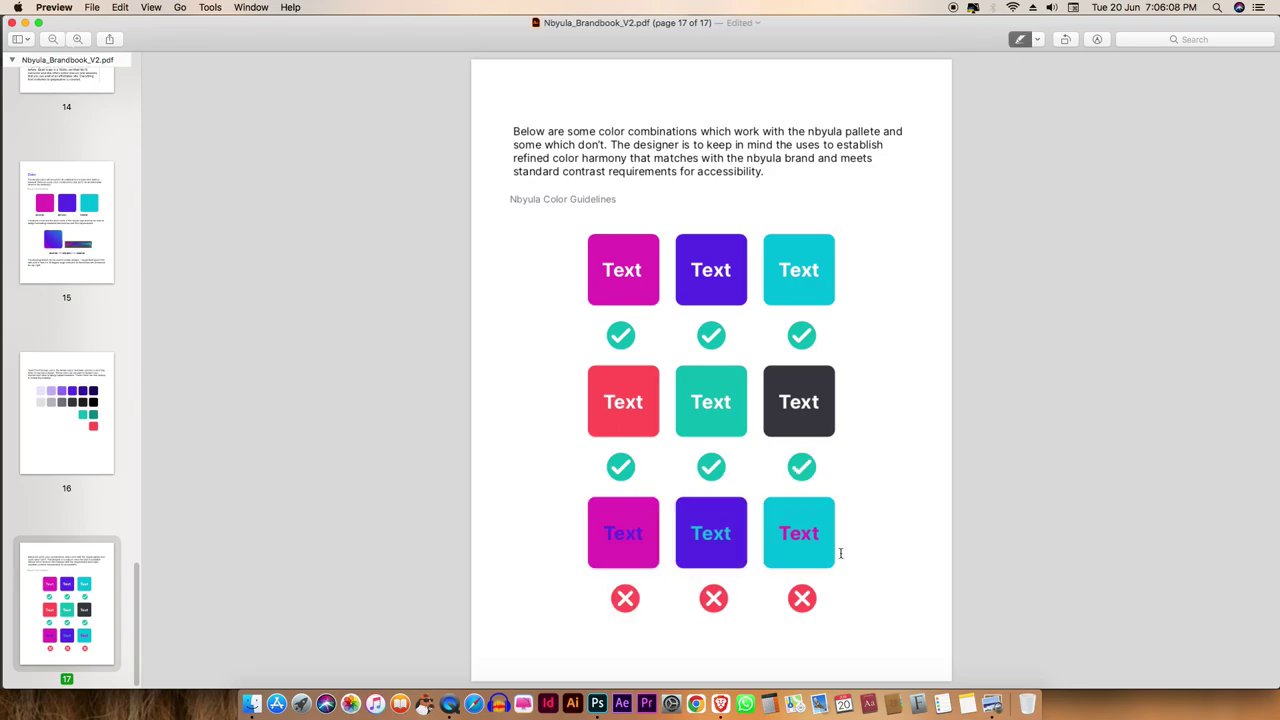
pyautogui.moveTo(838, 543); pyautogui.dragTo(585, 538)
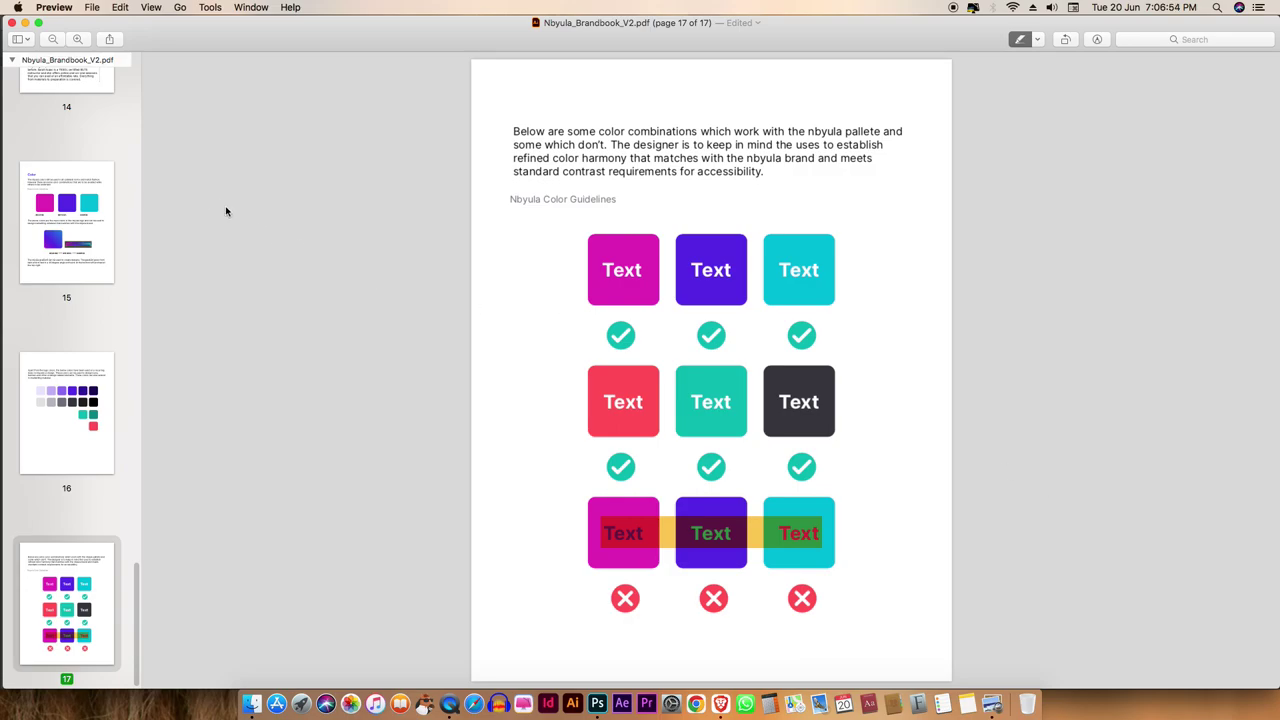
# Flip back through the Color, Typography and logo don'ts pages, then minimise Preview
pyautogui.click(66, 205)
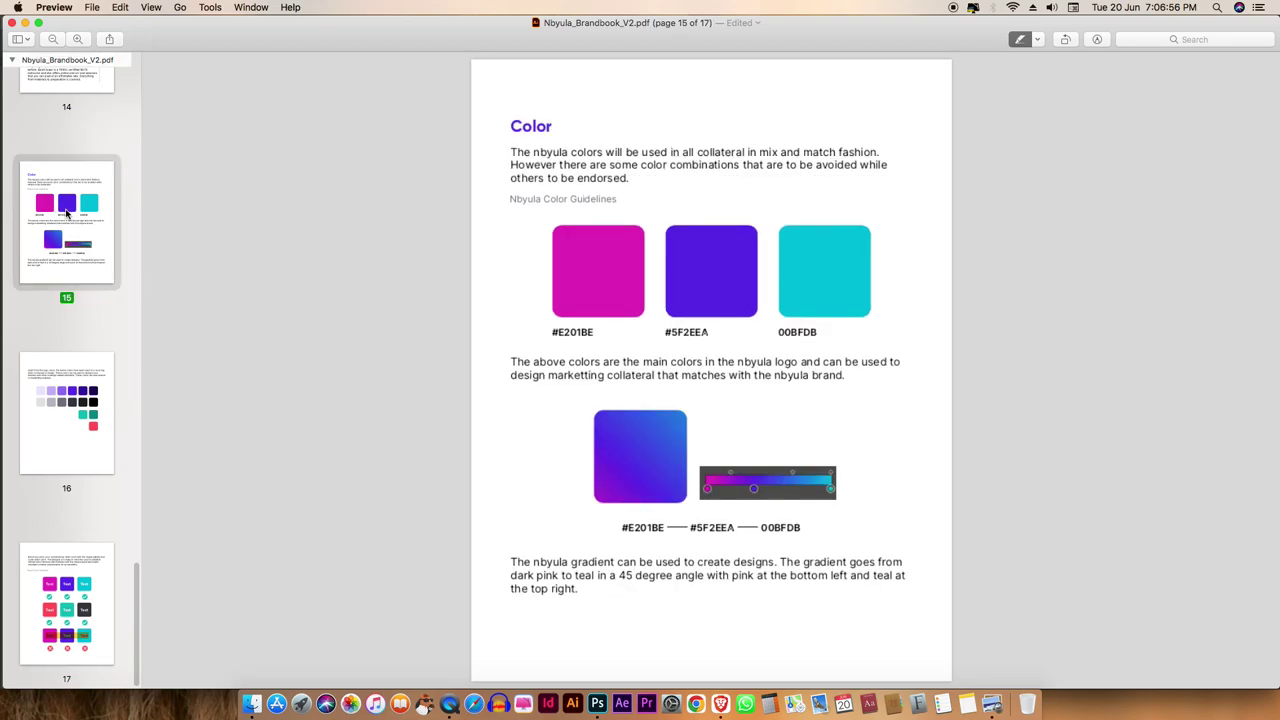
pyautogui.scroll(2, 105, 305)
pyautogui.scroll(2, 105, 305)
pyautogui.scroll(2, 95, 310)
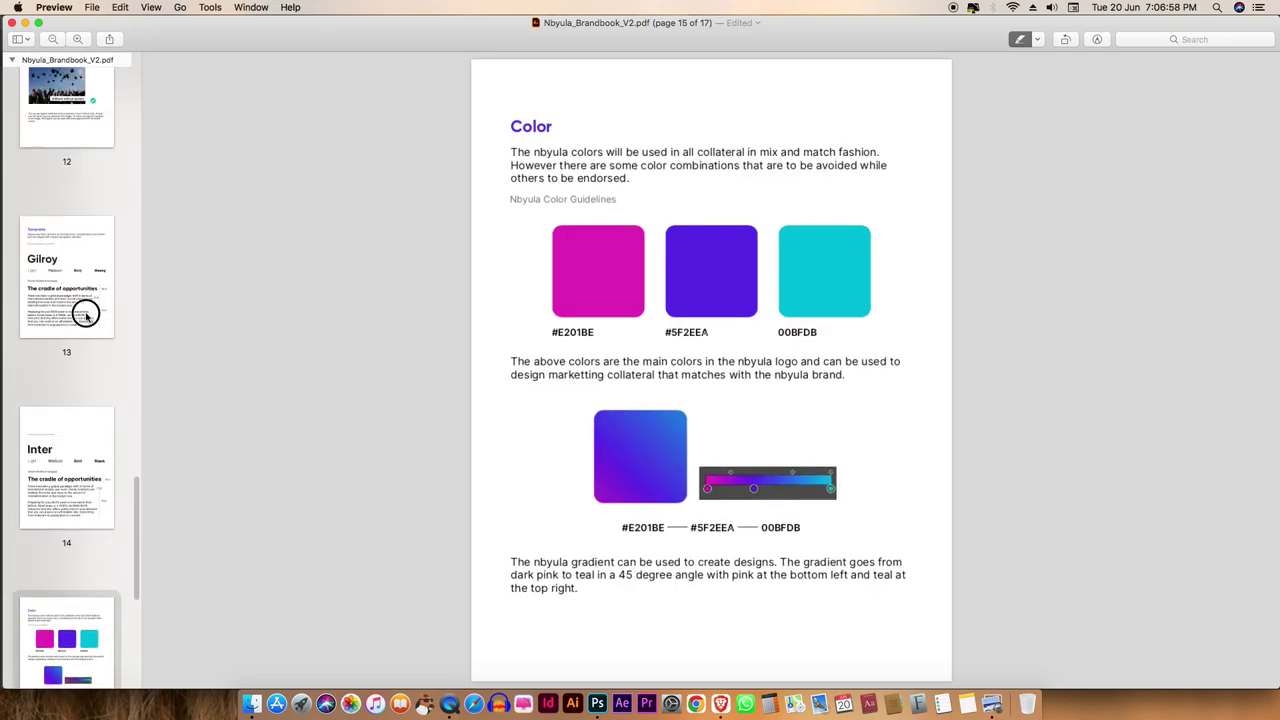
pyautogui.click(86, 310)
pyautogui.scroll(3, 86, 317)
pyautogui.press('Up')
pyautogui.press('Up')
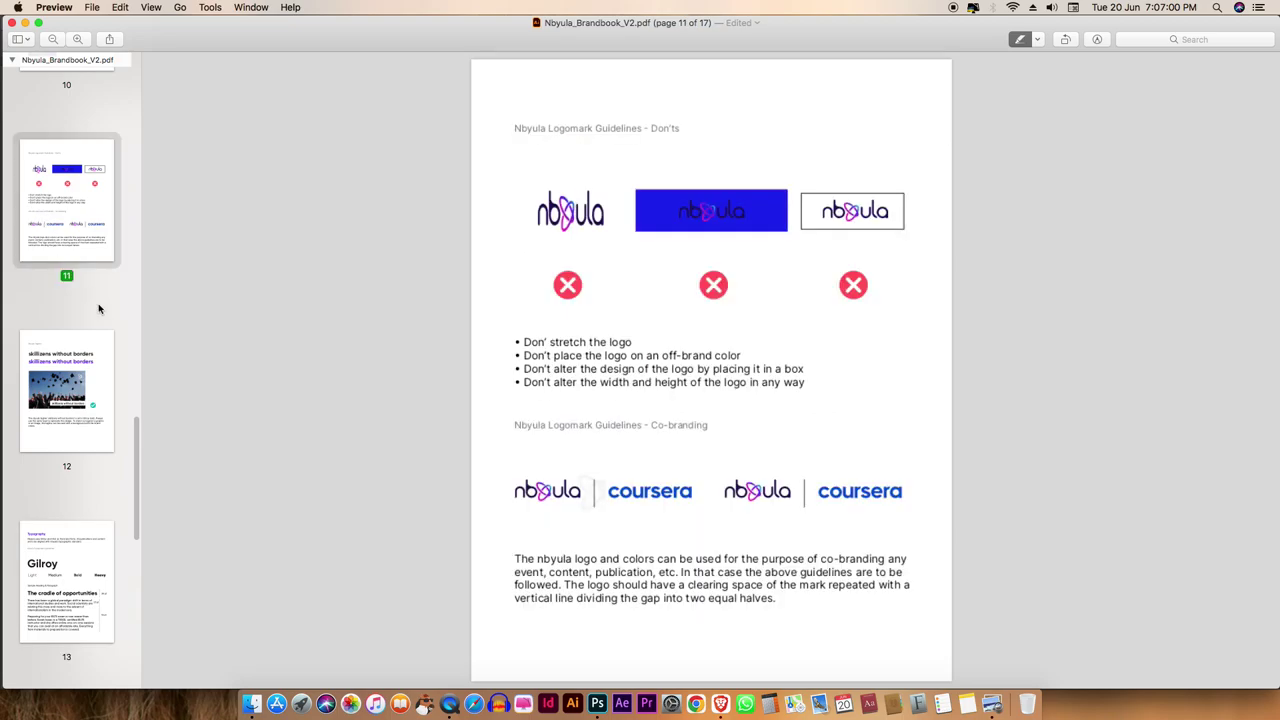
pyautogui.scroll(2, 97, 306)
pyautogui.click(25, 22)
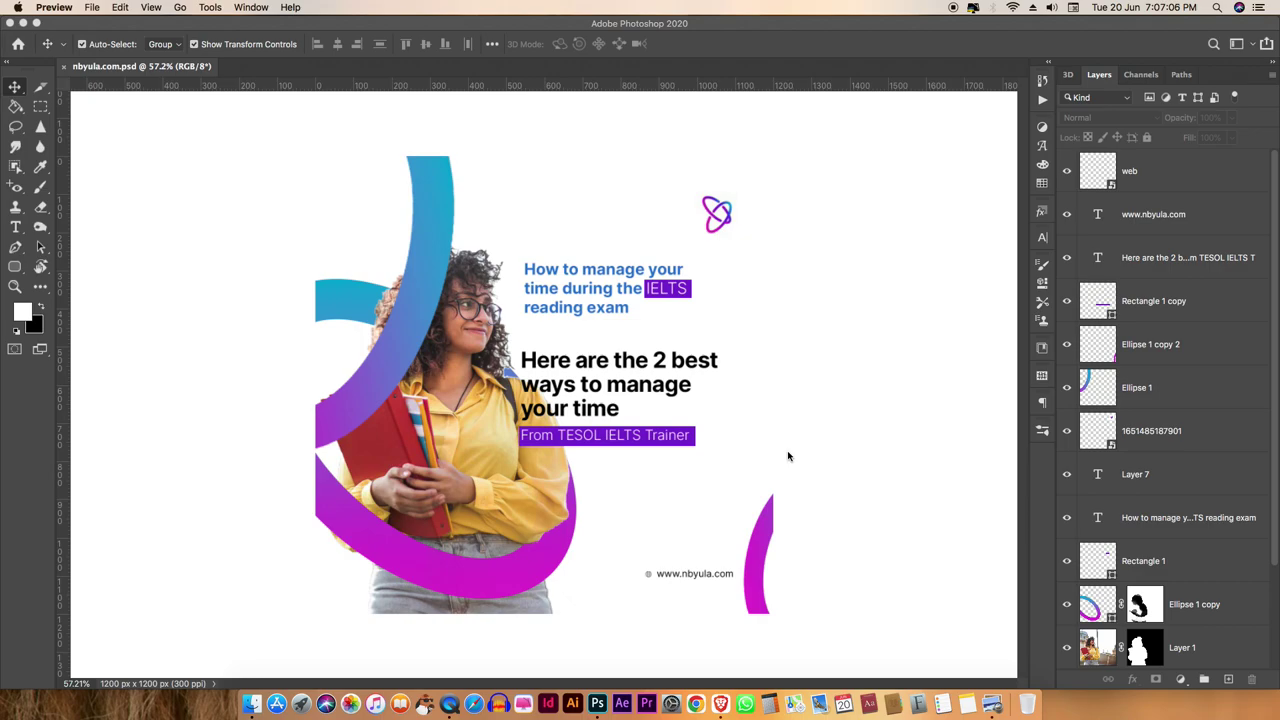
# Sample the Nbyula logo's purple as the foreground colour with the Eyedropper
pyautogui.click(759, 528)
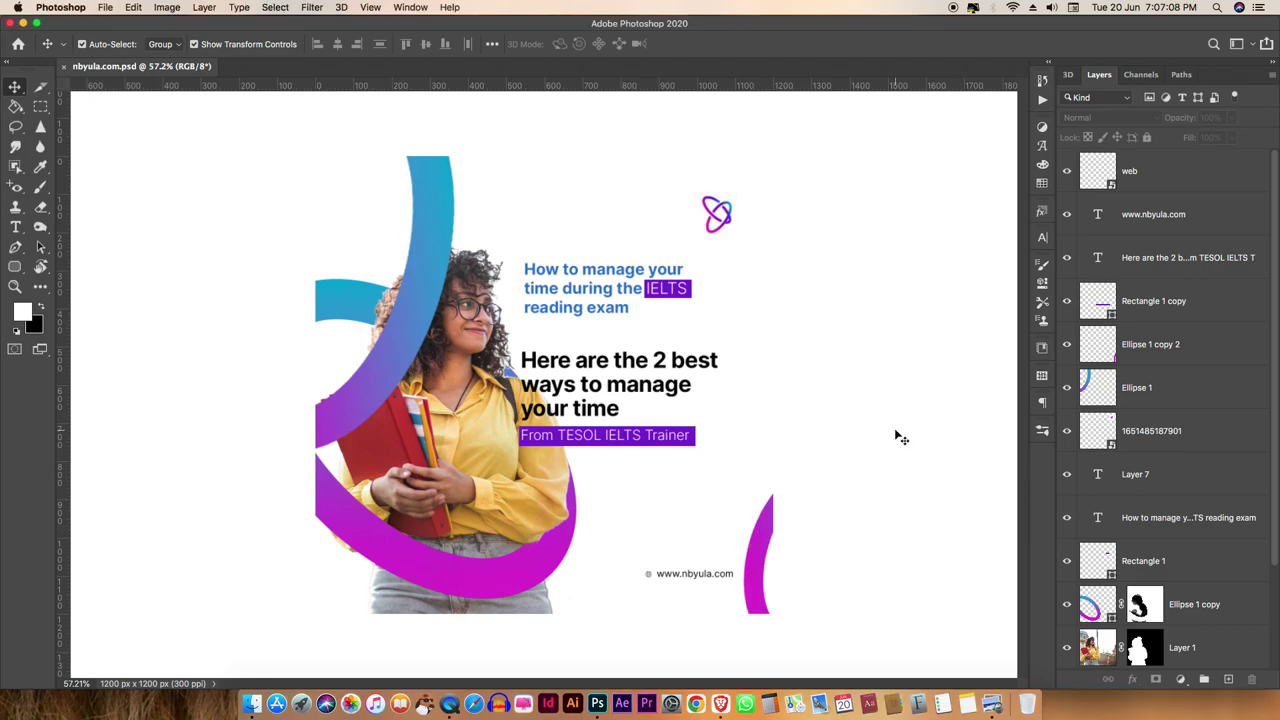
pyautogui.click(719, 228)
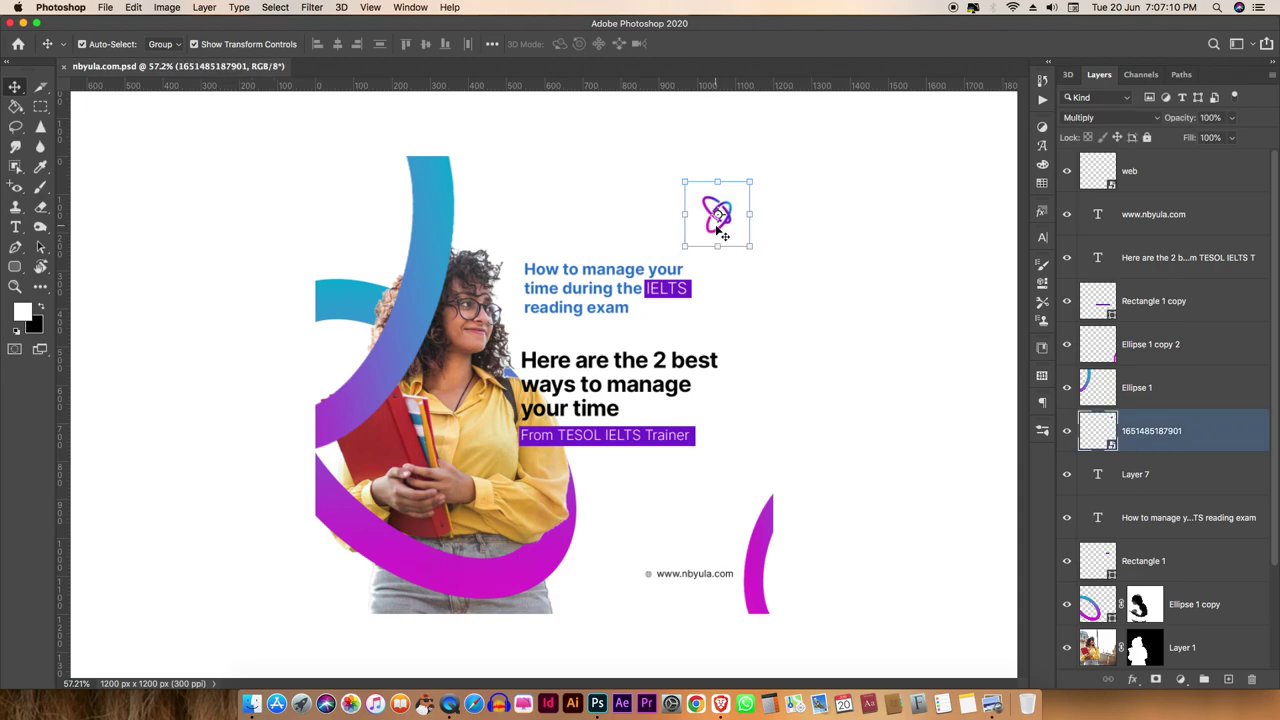
pyautogui.scroll(1, 700, 214)
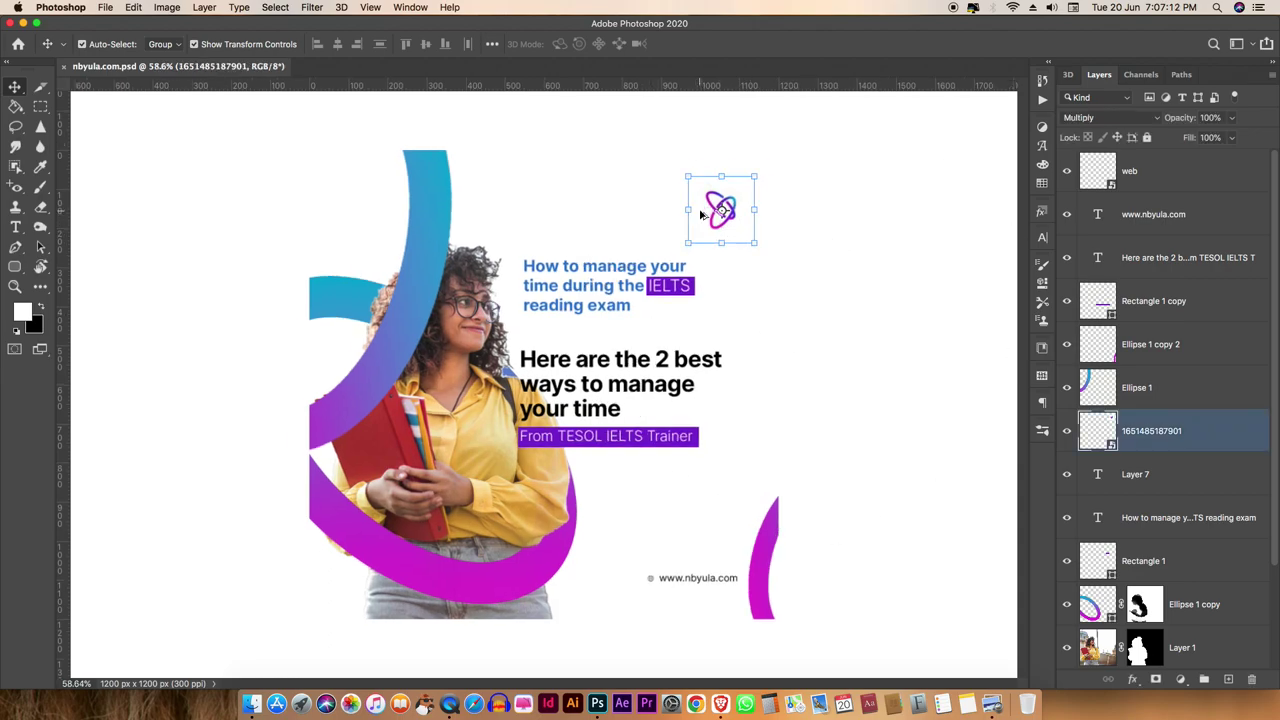
pyautogui.scroll(1, 700, 214)
pyautogui.scroll(-1, 700, 520)
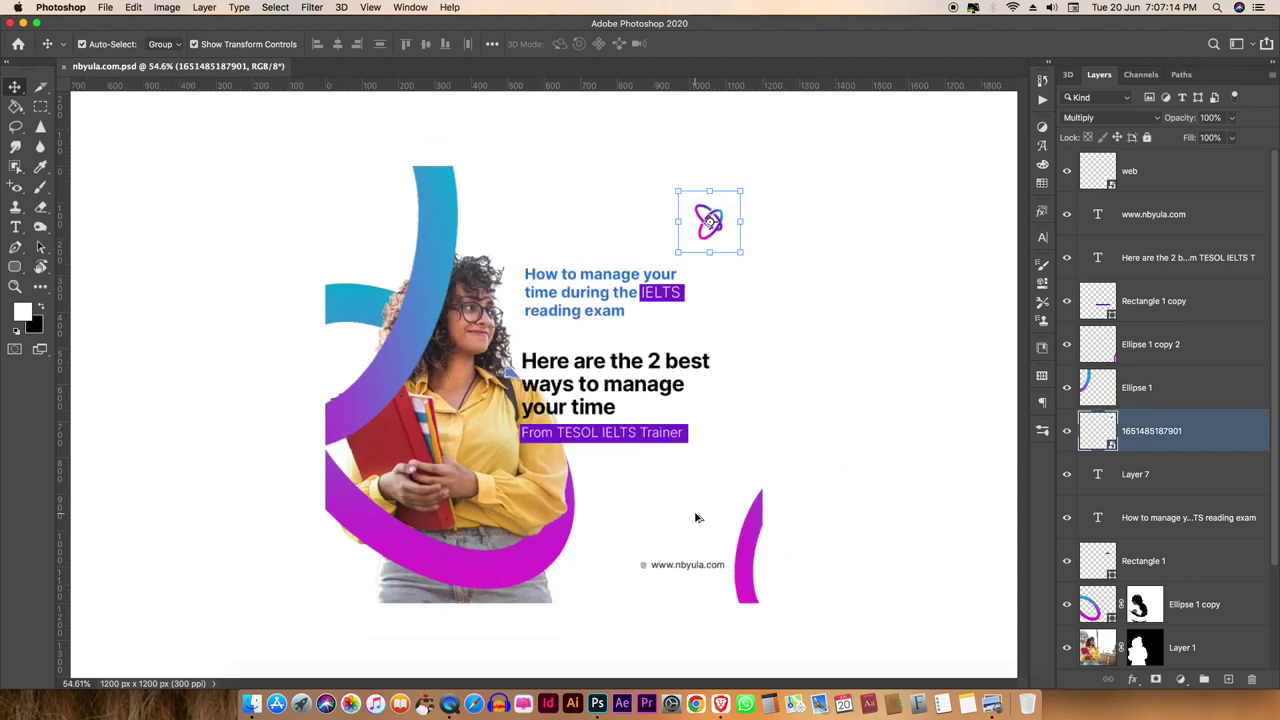
pyautogui.press('i')
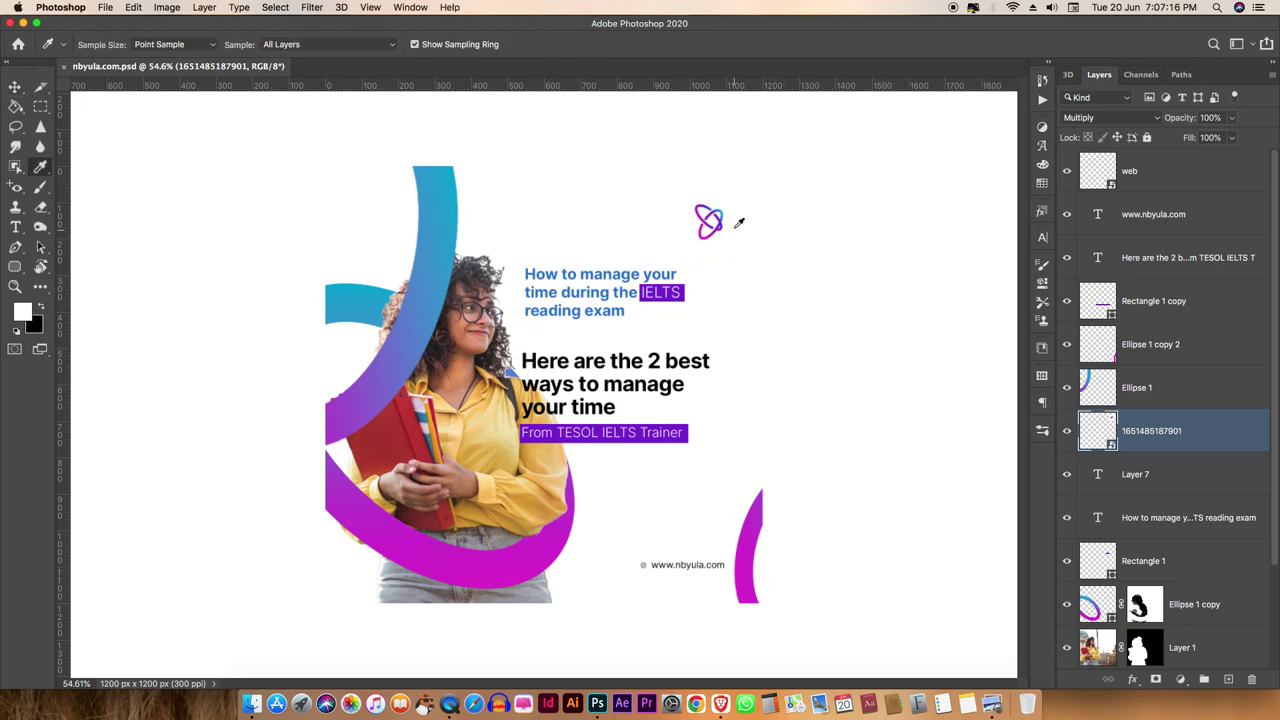
pyautogui.click(720, 222)
pyautogui.click(15, 87)
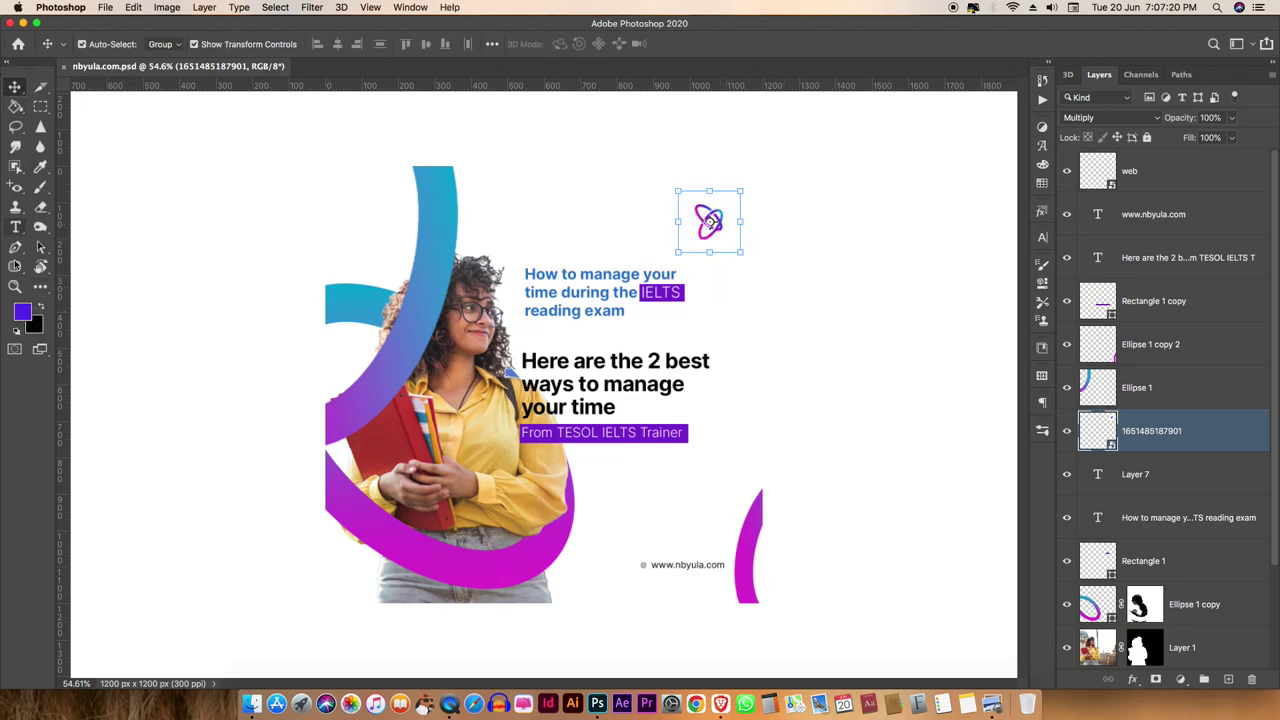
# Nudge the woman's photo slightly right and up, then deselect it
pyautogui.click(201, 405)
pyautogui.scroll(1, 503, 552)
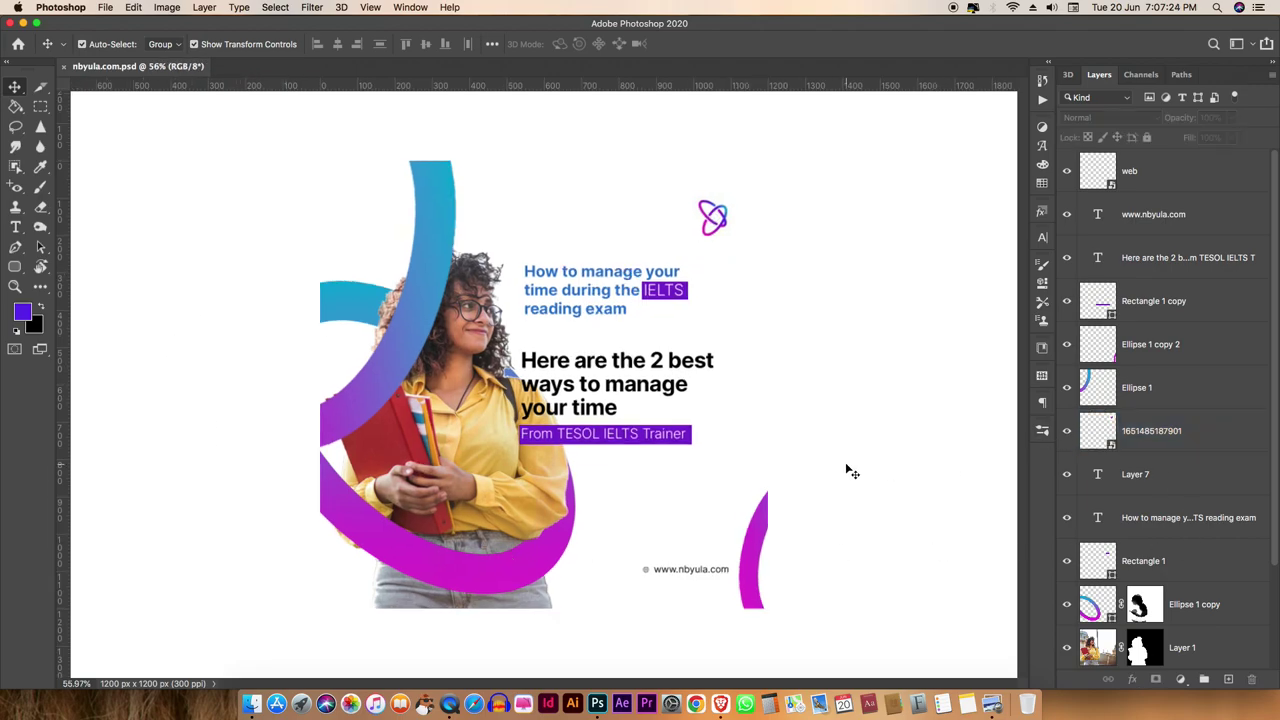
pyautogui.moveTo(472, 422); pyautogui.dragTo(470, 410)
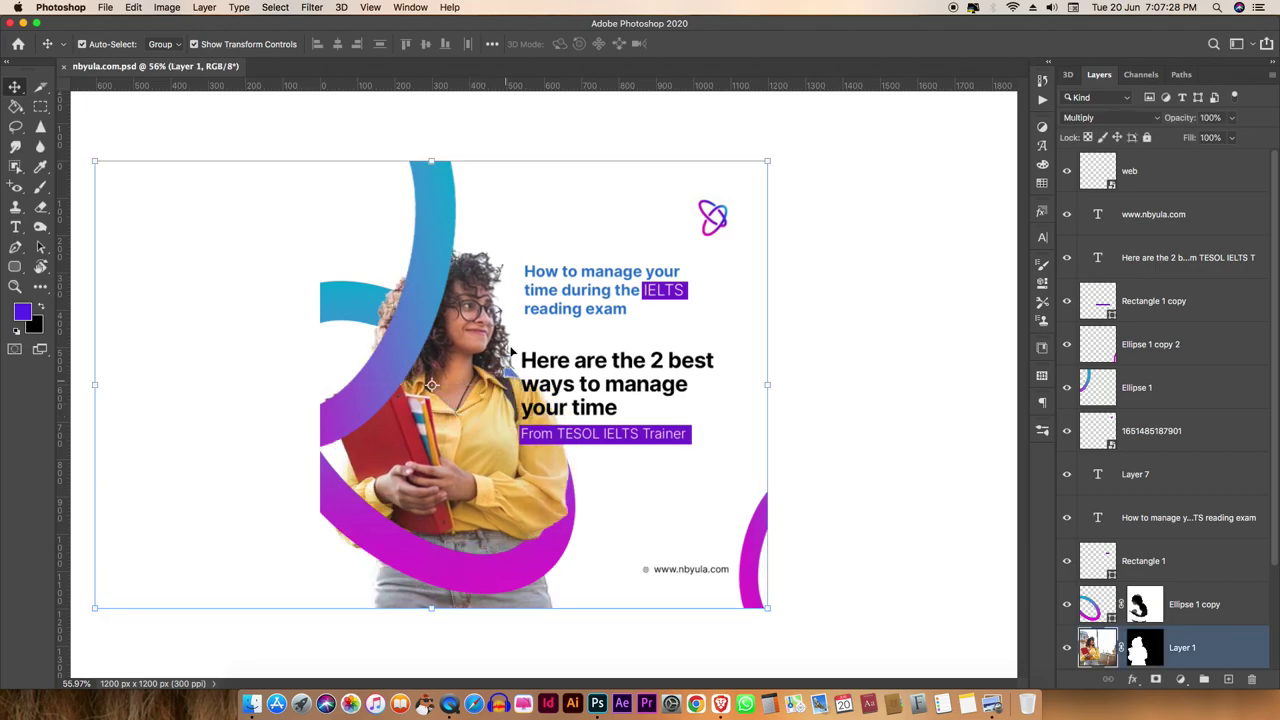
pyautogui.click(908, 380)
pyautogui.scroll(1, 524, 405)
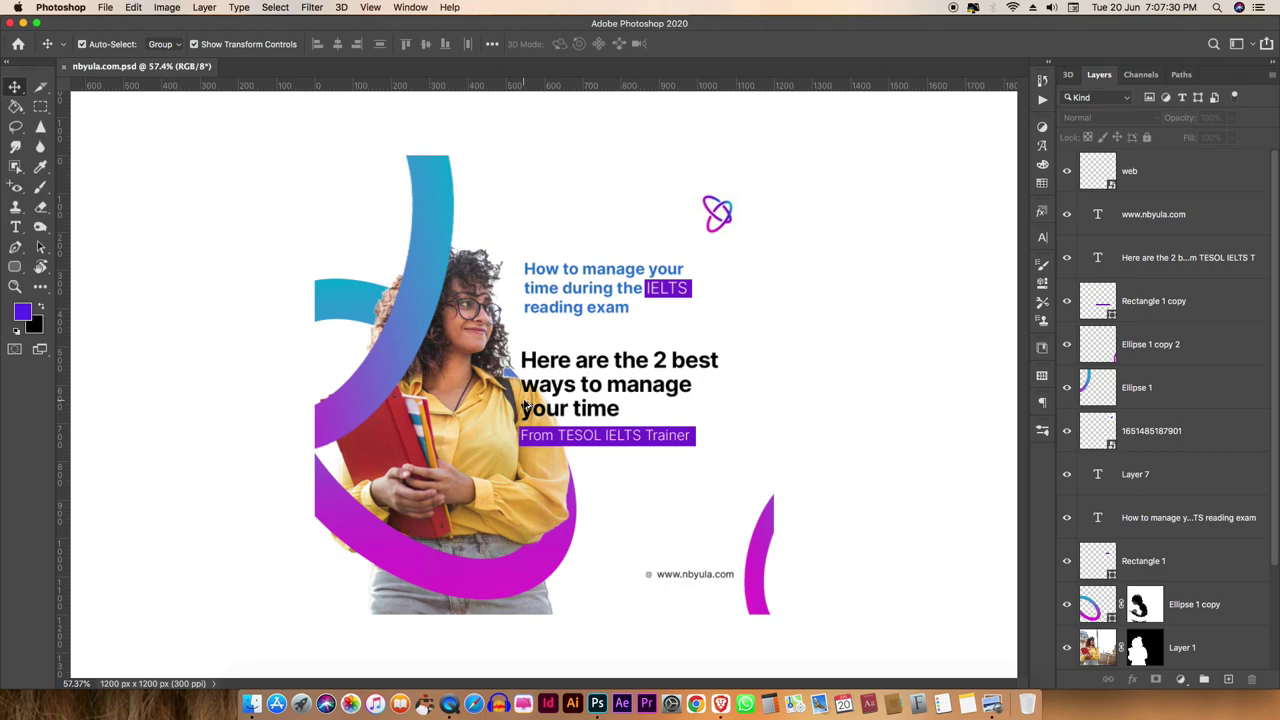
pyautogui.scroll(1, 524, 405)
pyautogui.scroll(1, 524, 405)
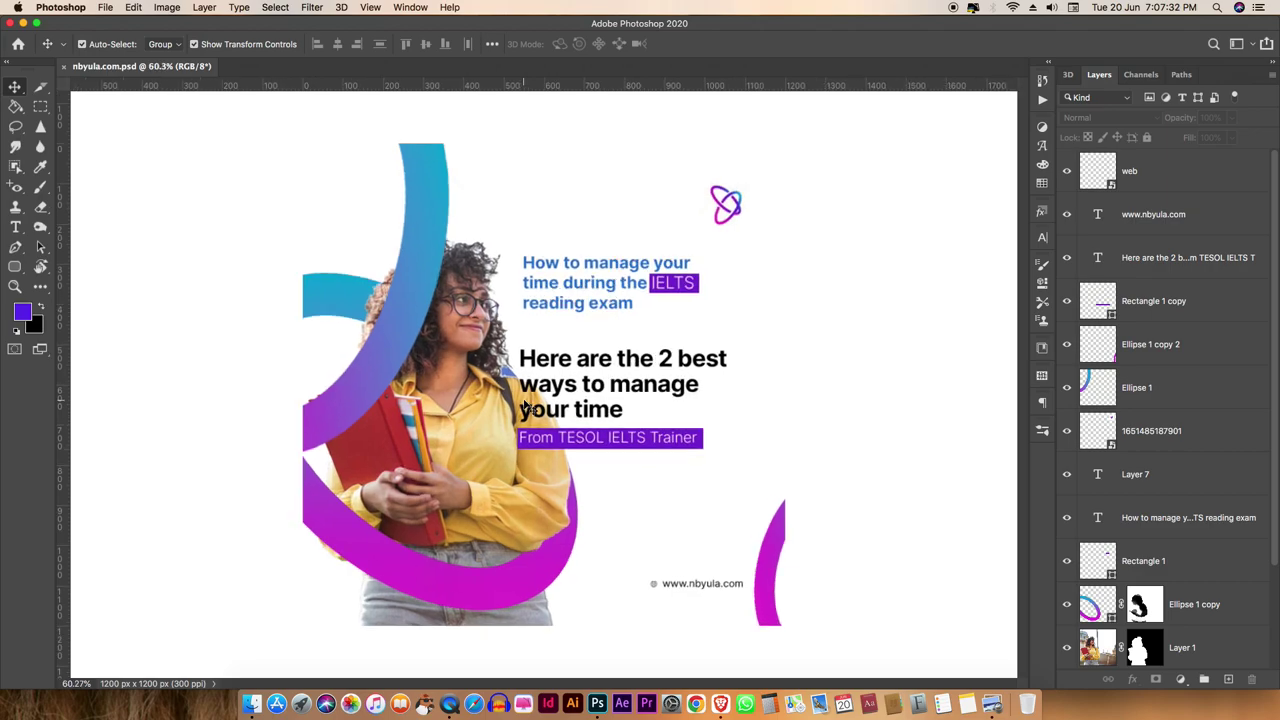
# Select the blue question heading's full text for editing, then commit it unchanged
pyautogui.click(604, 406)
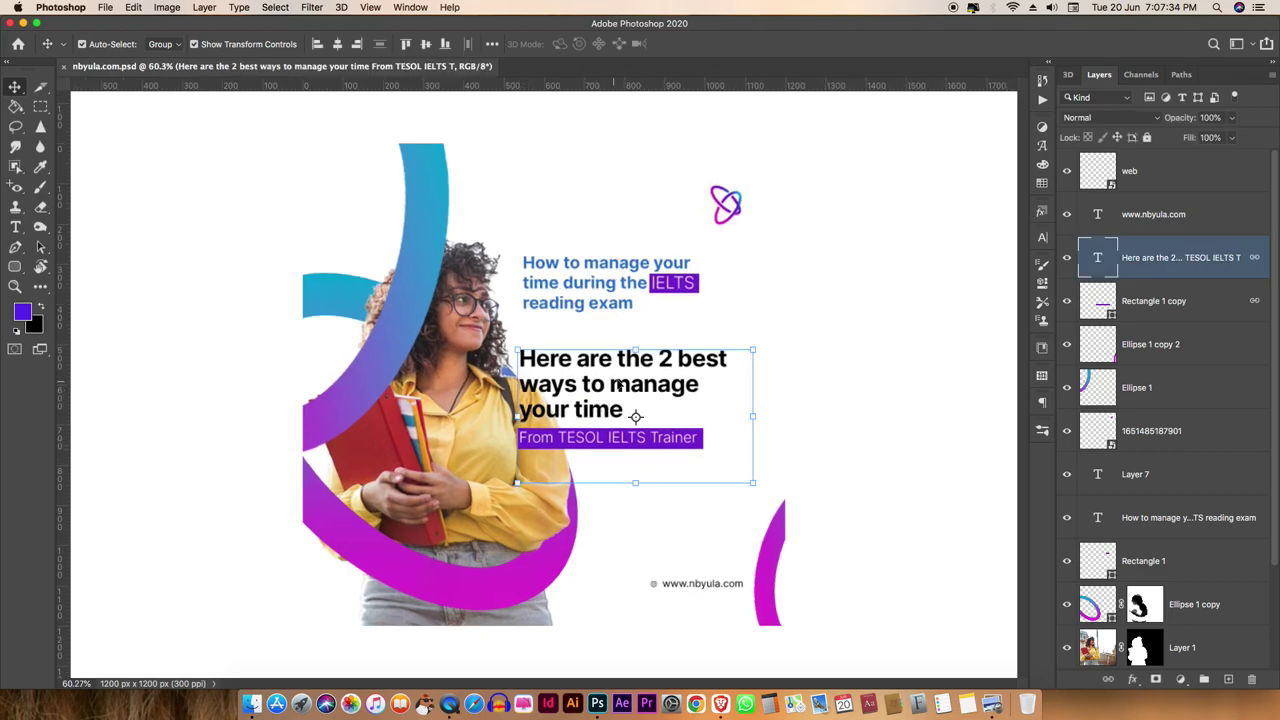
pyautogui.click(830, 386)
pyautogui.click(595, 308)
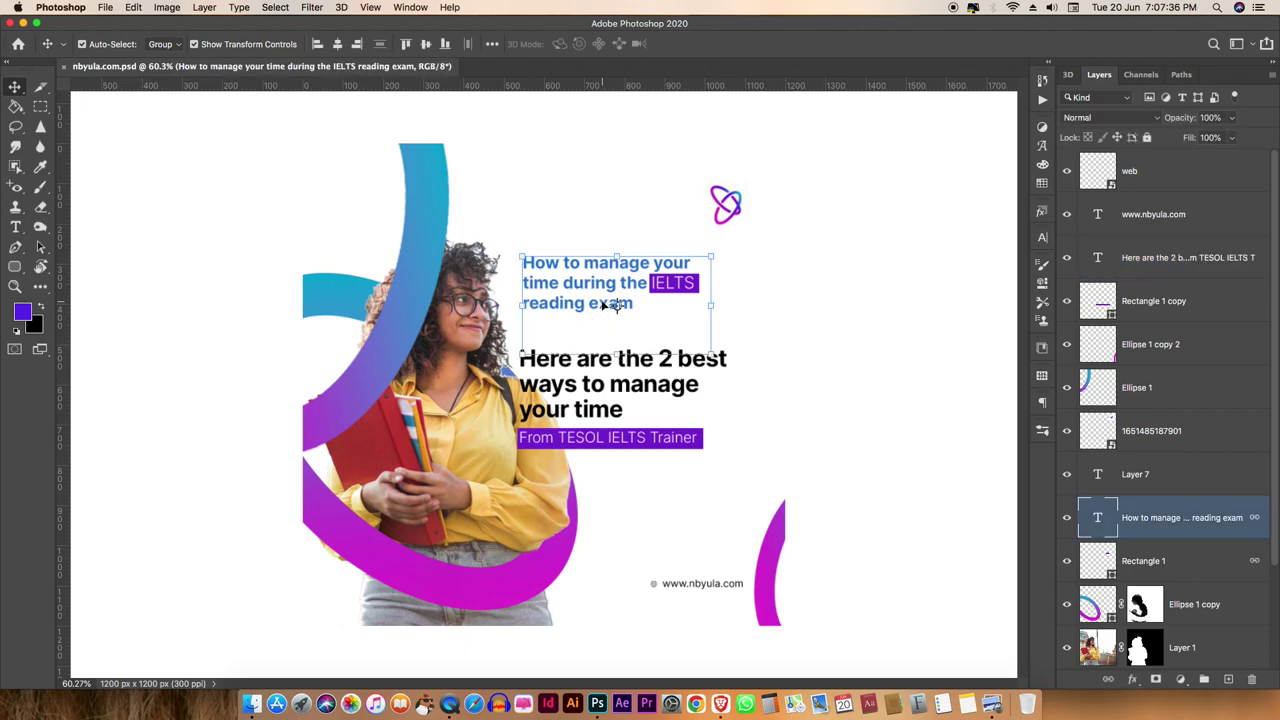
pyautogui.press('t')
pyautogui.press('v')
pyautogui.doubleClick(559, 290)
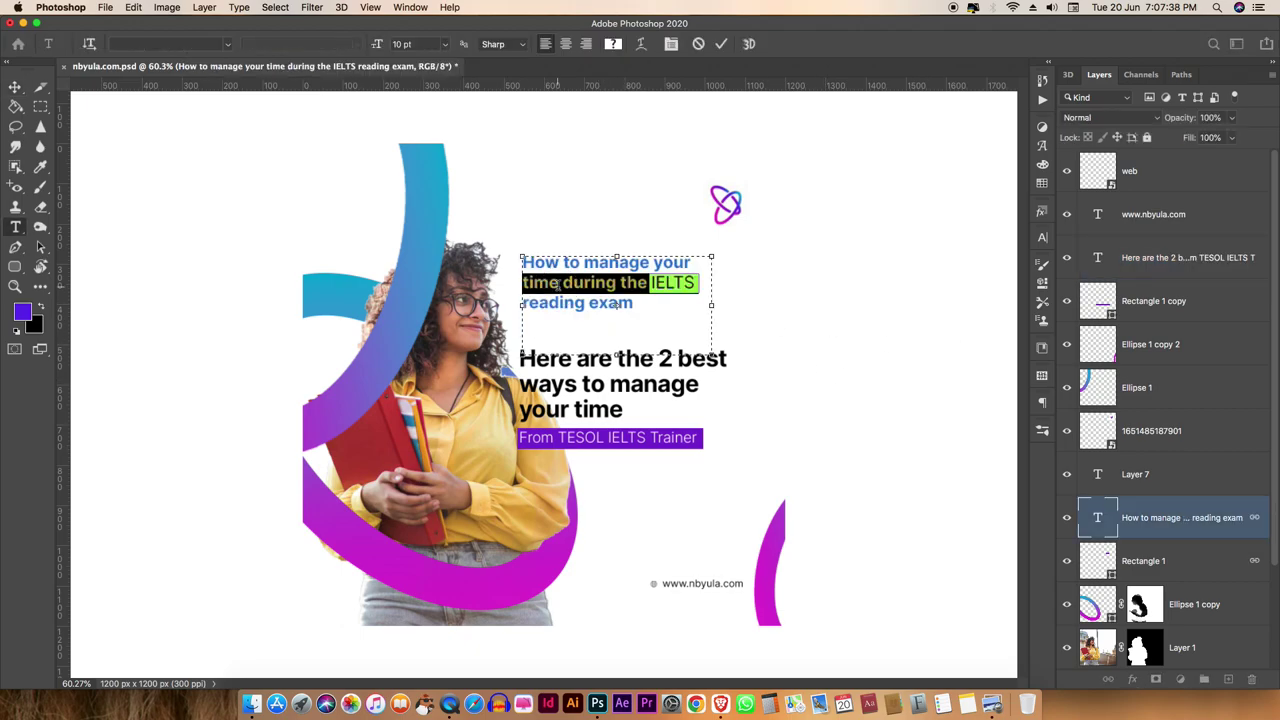
pyautogui.moveTo(638, 308); pyautogui.dragTo(508, 258)
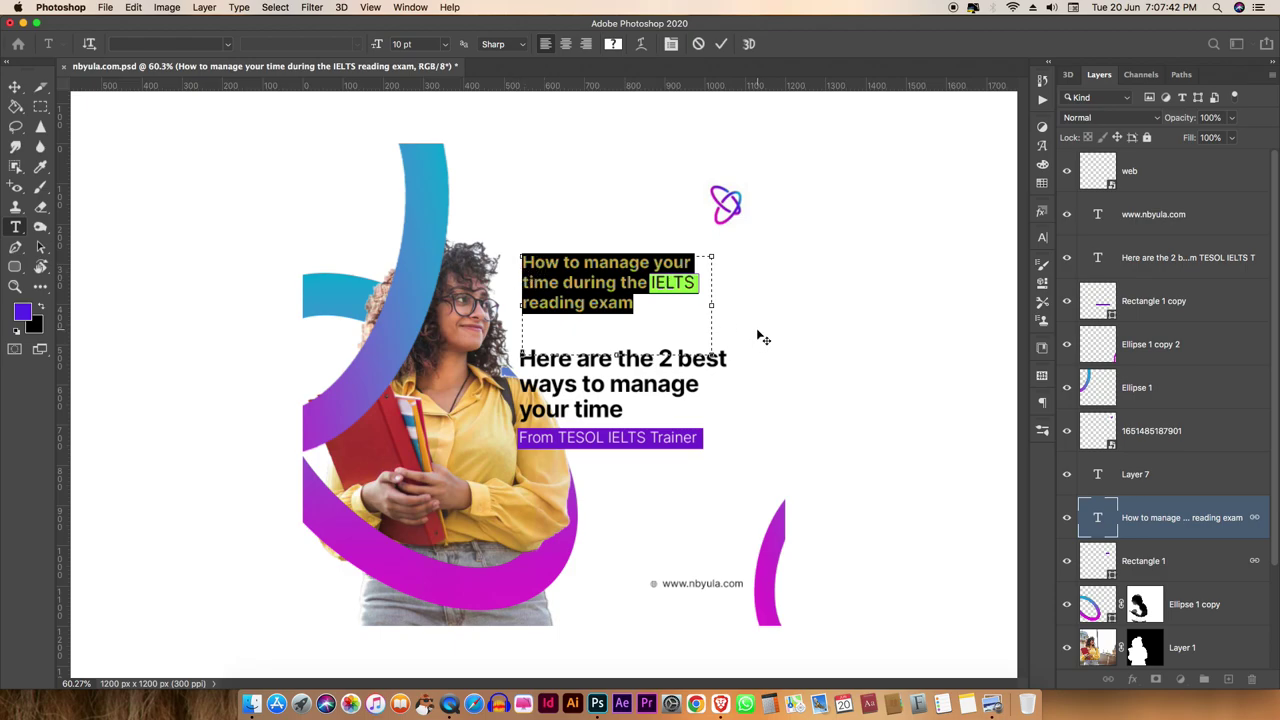
pyautogui.press('Escape')
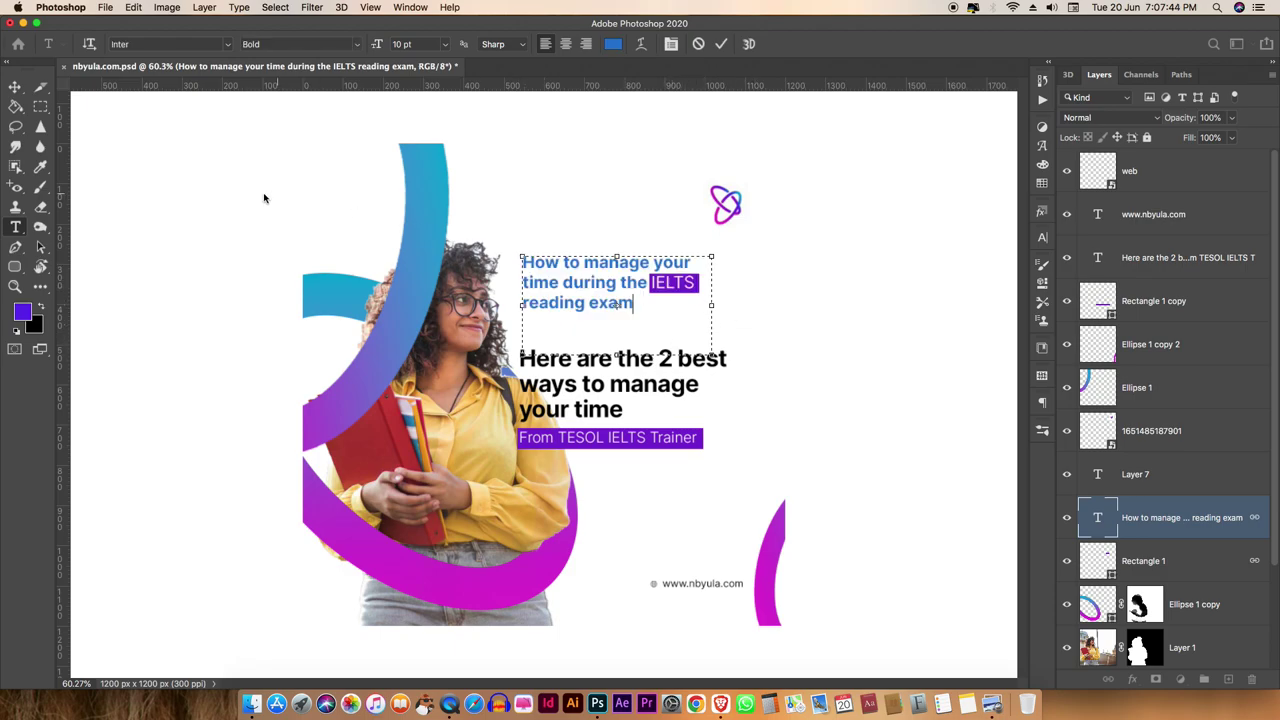
pyautogui.press('v')
# Select the black headline layer's words for editing, then commit it unchanged
pyautogui.click(762, 354)
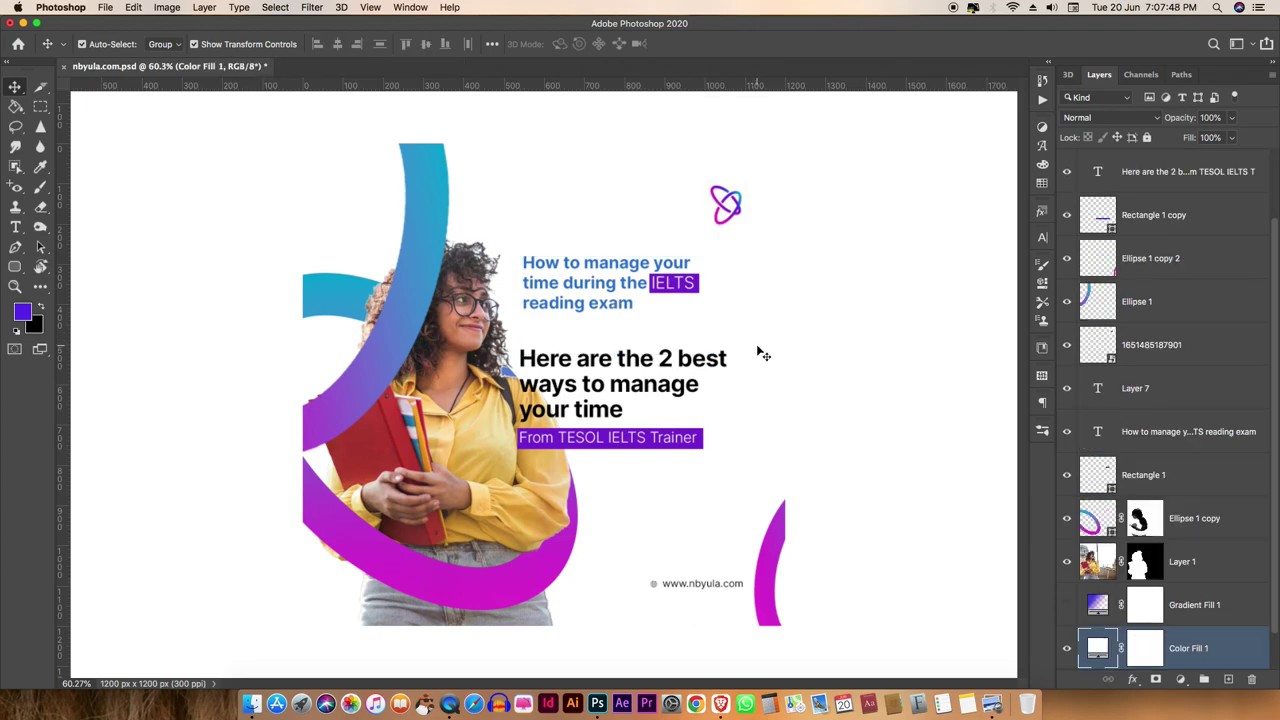
pyautogui.click(712, 356)
pyautogui.doubleClick(712, 356)
pyautogui.moveTo(638, 404)
pyautogui.mouseDown()
pyautogui.moveTo(546, 390)
pyautogui.moveTo(508, 343)
pyautogui.mouseUp()
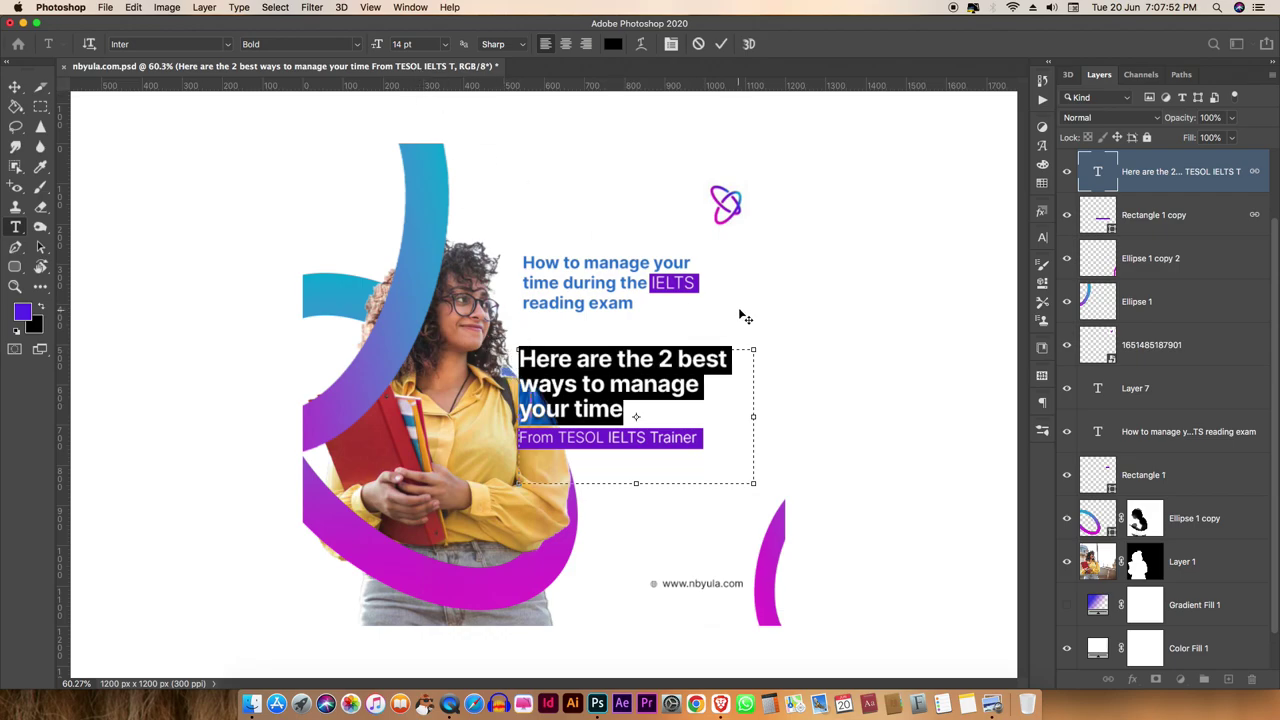
pyautogui.click(15, 87)
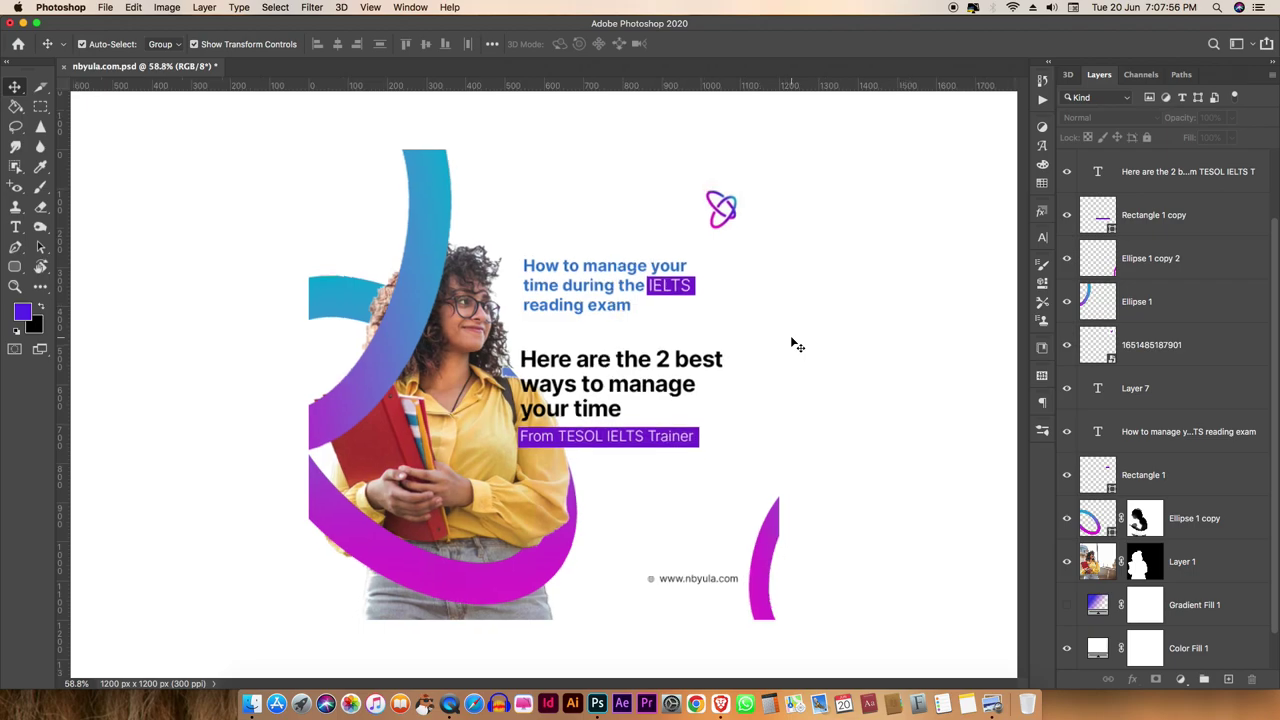
# Make the pasteboard around the canvas Light Gray
pyautogui.scroll(2, 794, 343)
pyautogui.rightClick(876, 265)
pyautogui.click(892, 315)
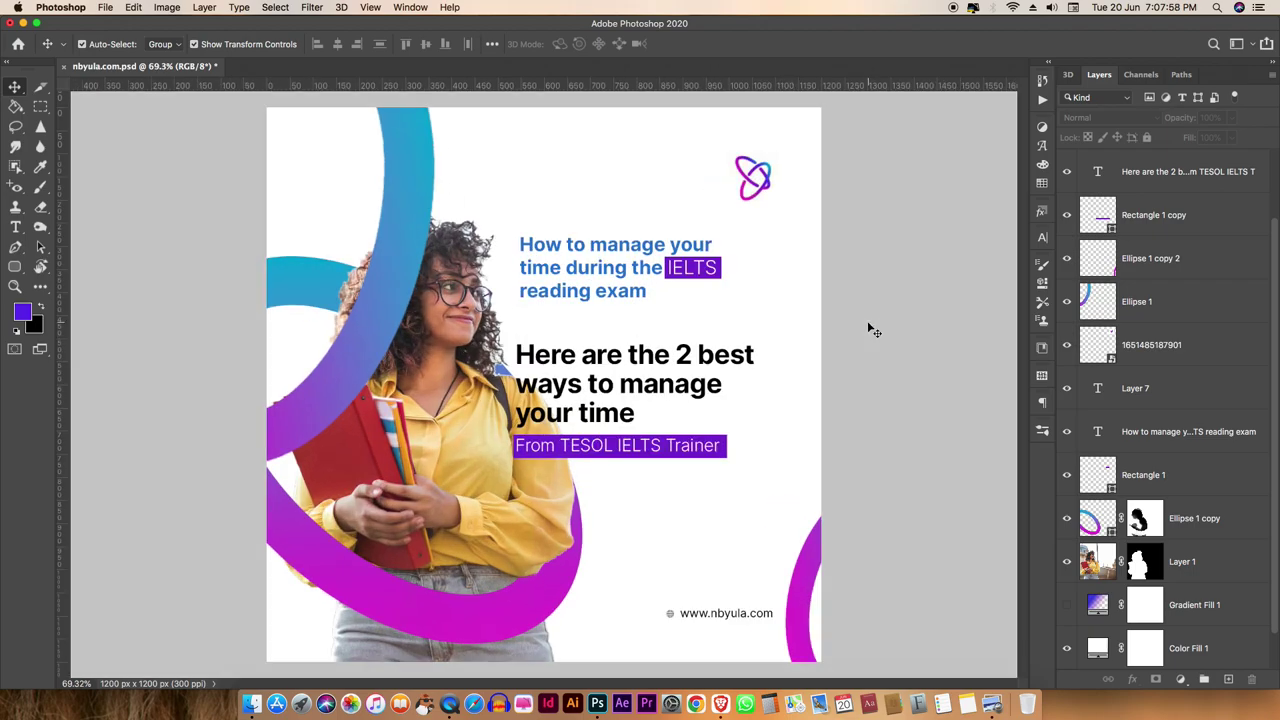
pyautogui.scroll(-2, 765, 364)
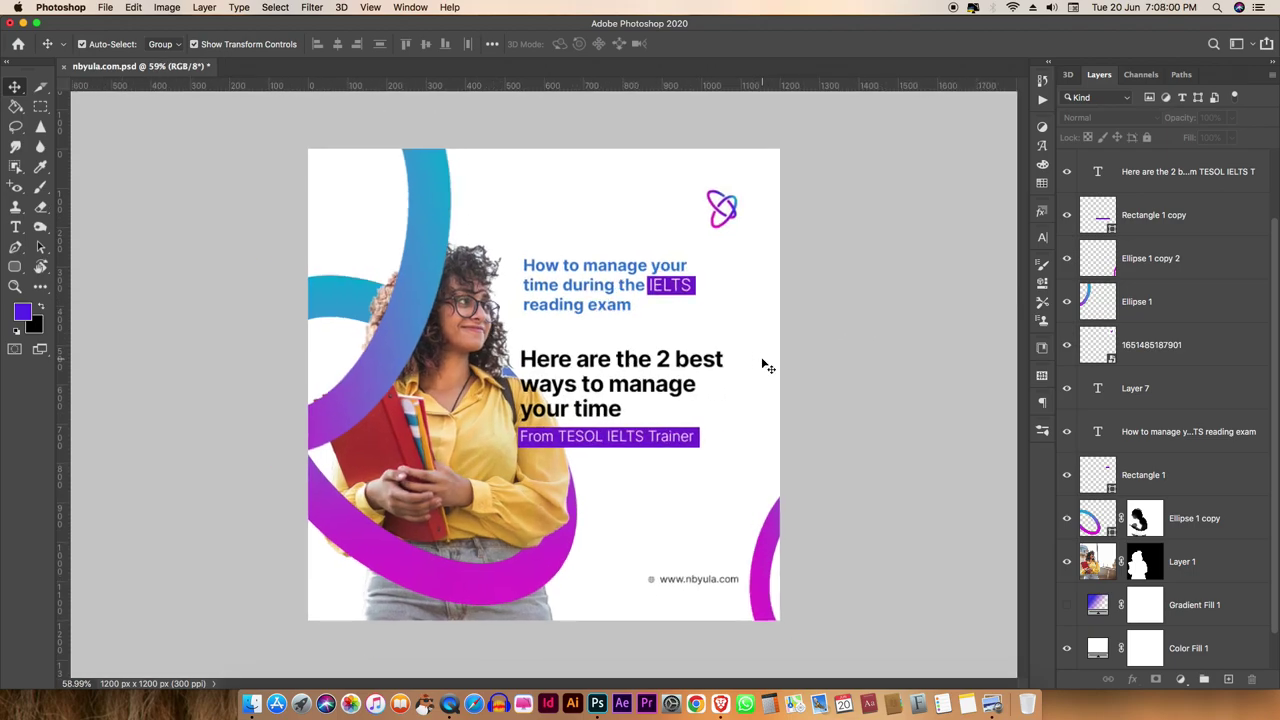
pyautogui.press('super+s')
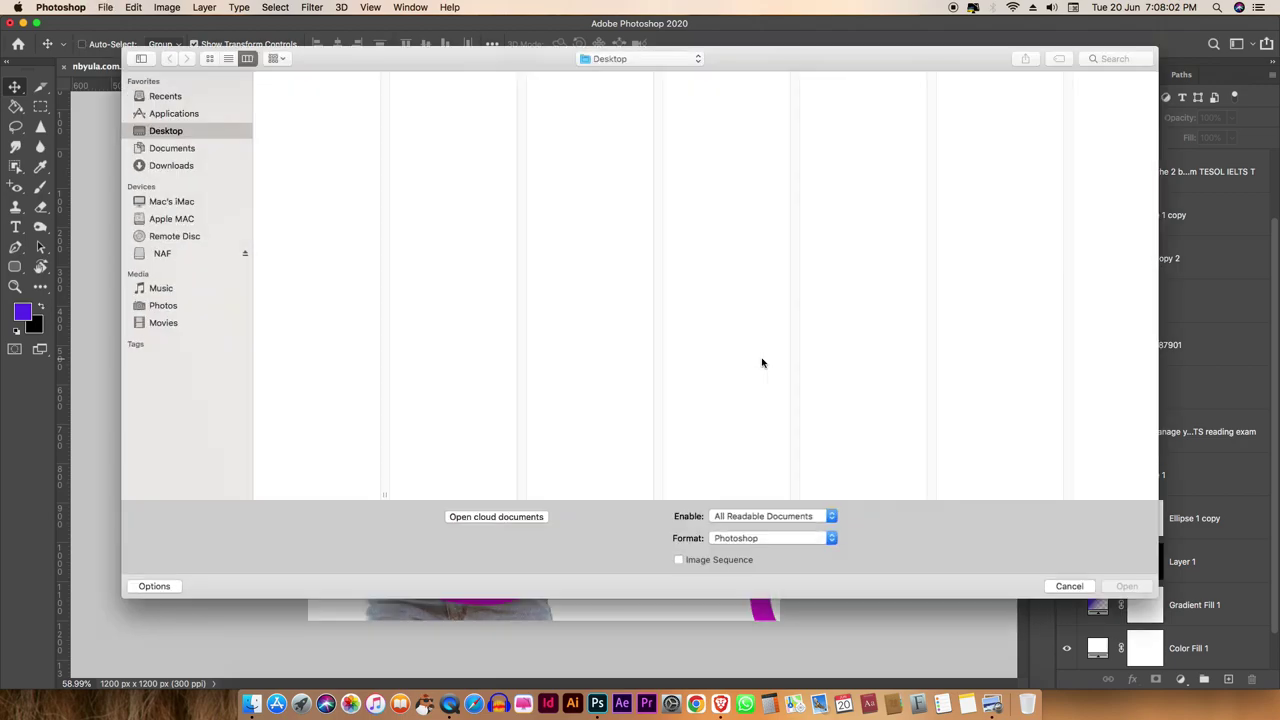
# Browse to Desktop > Assigment > Nbyula.com, preview its files, and open nbyula.com.jpg
pyautogui.click(168, 97)
pyautogui.click(168, 131)
pyautogui.click(293, 79)
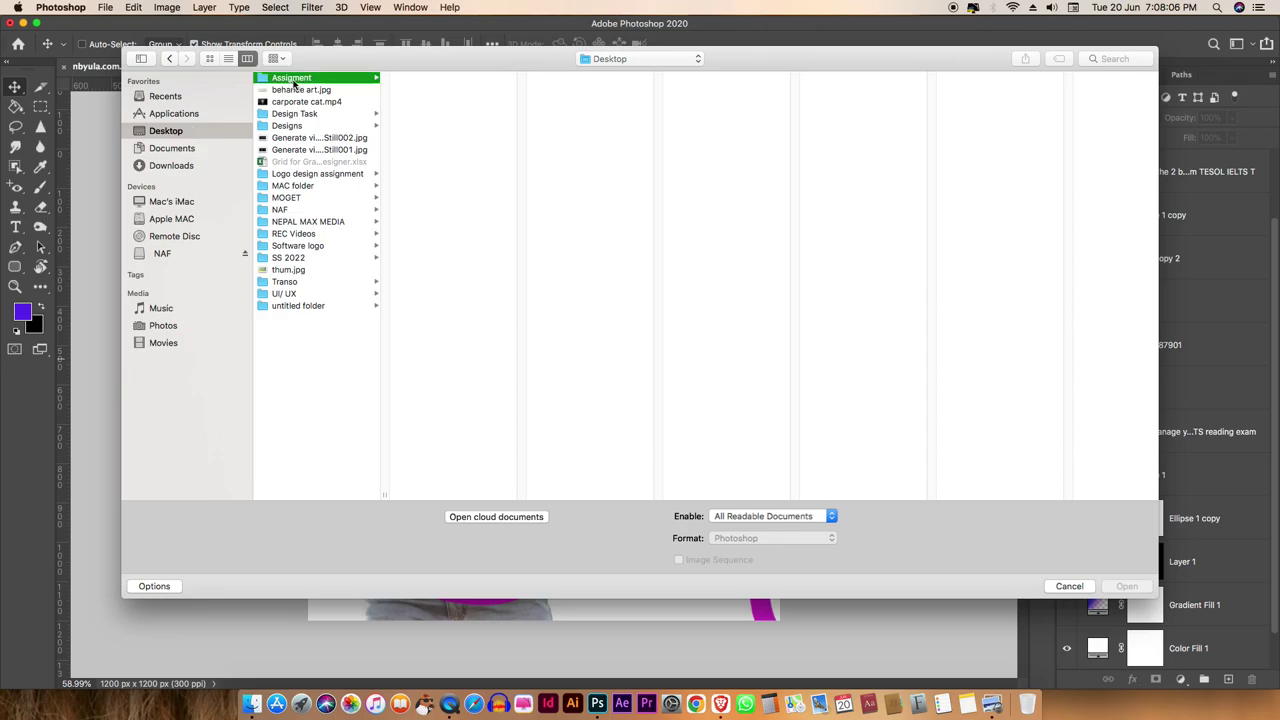
pyautogui.click(431, 211)
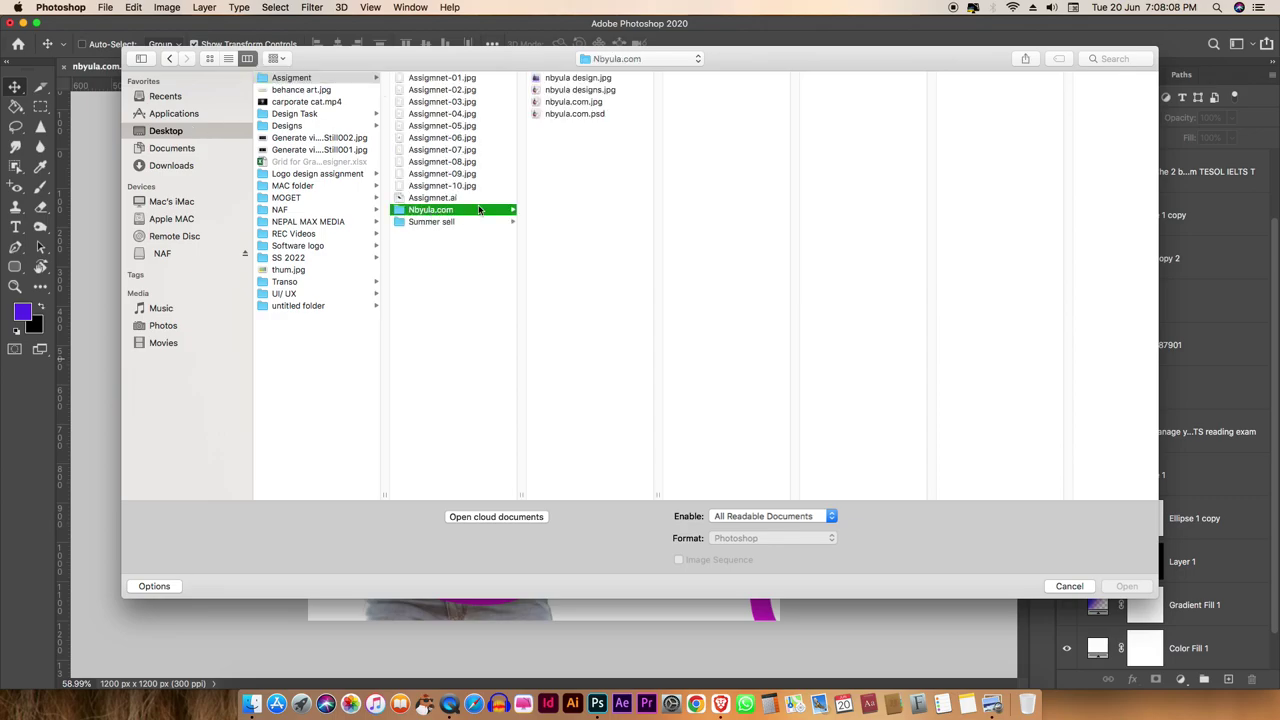
pyautogui.click(555, 103)
pyautogui.click(556, 114)
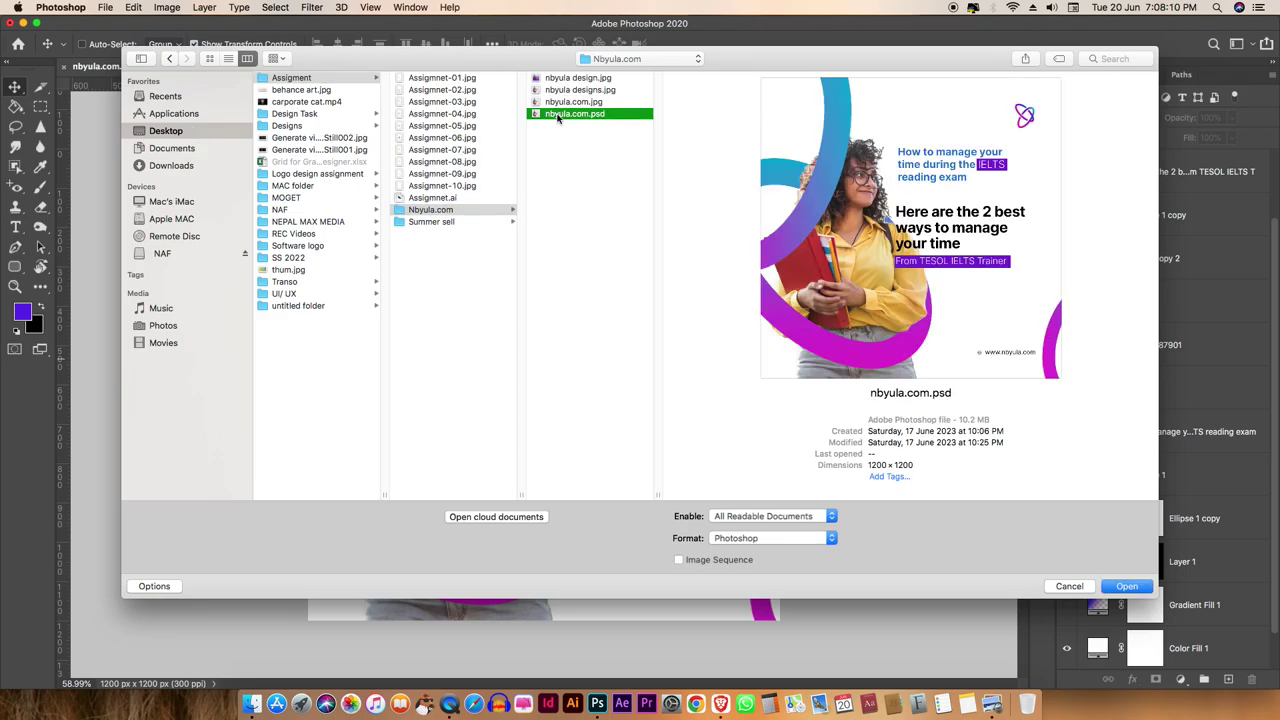
pyautogui.click(558, 80)
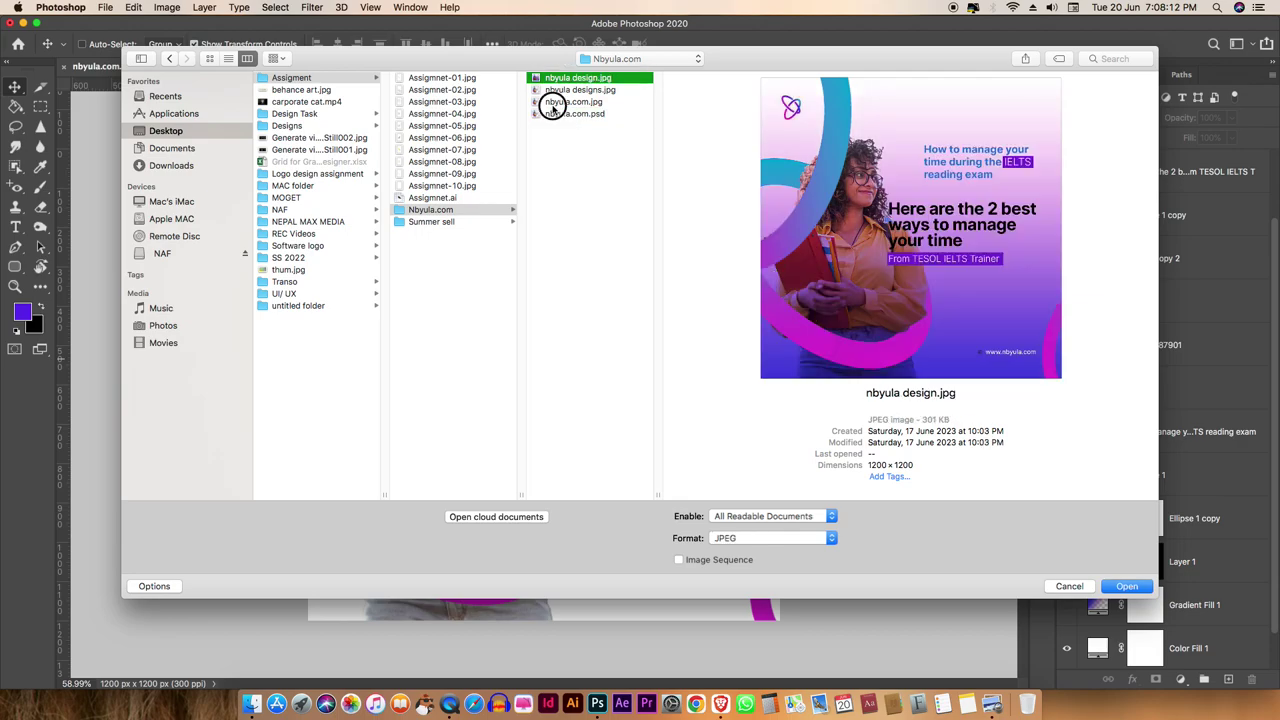
pyautogui.click(555, 103)
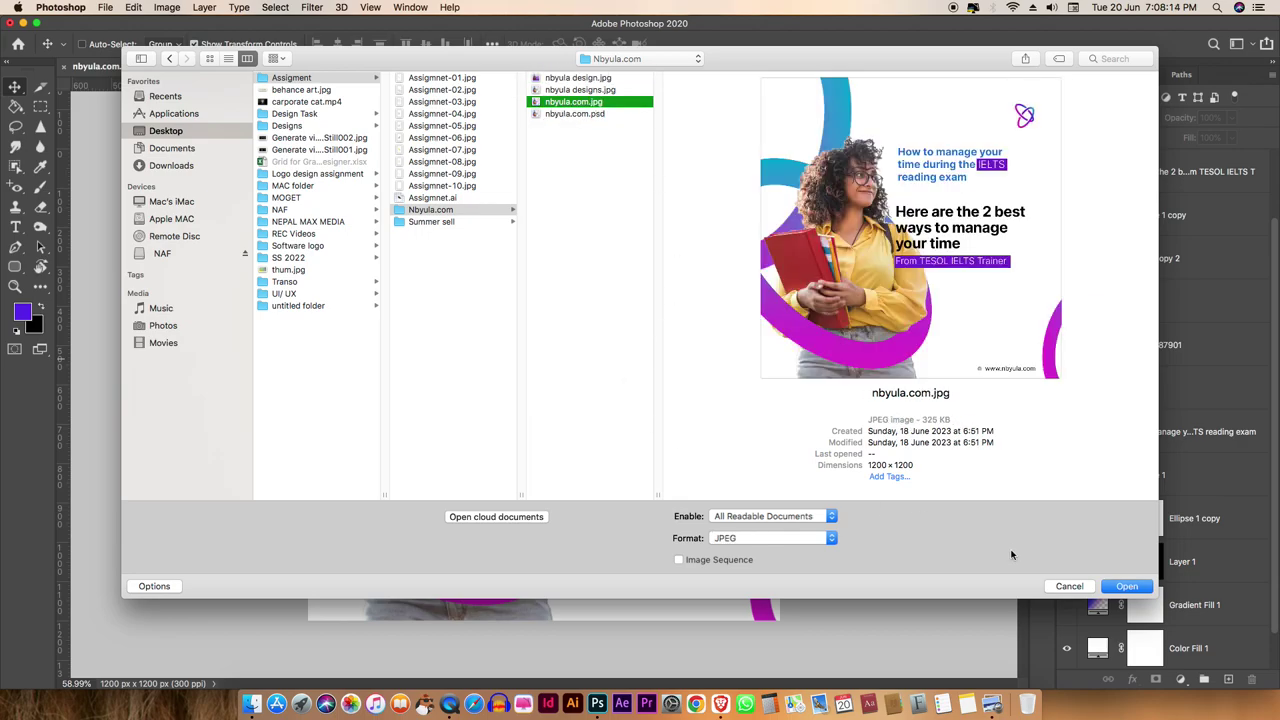
pyautogui.click(1127, 589)
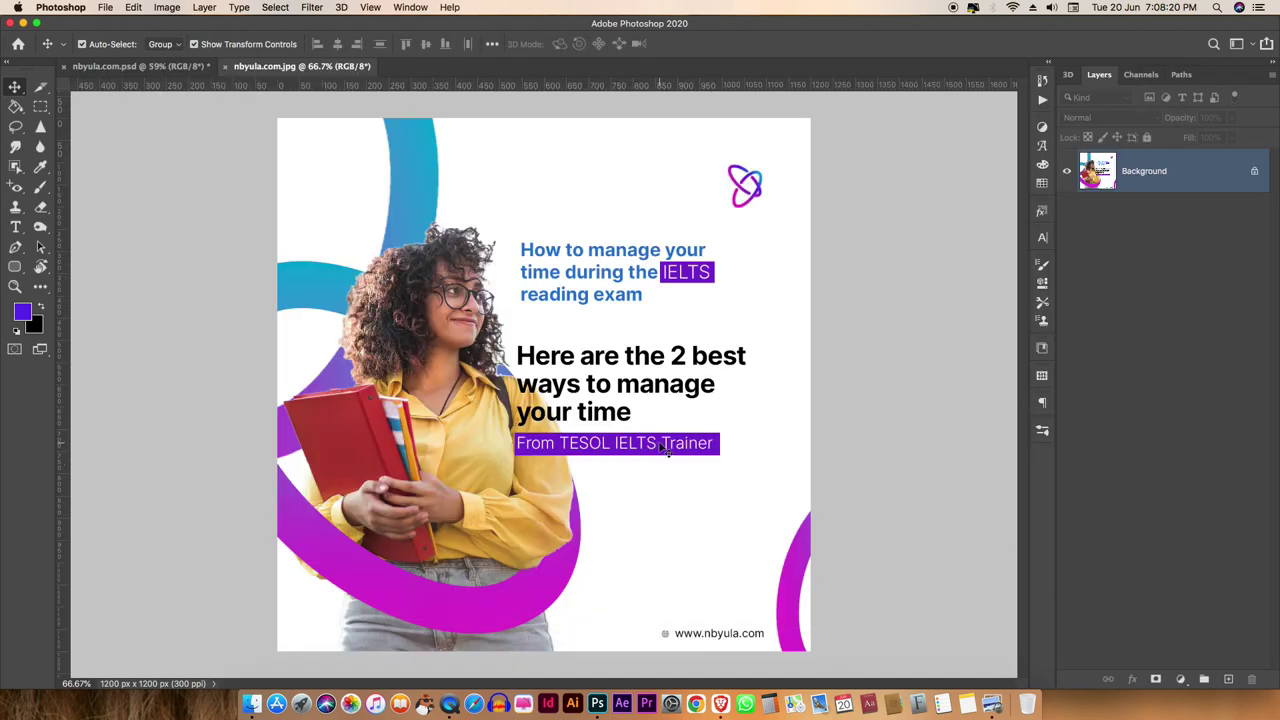
# Zoom out on nbyula.com.jpg, float it beside the PSD to compare, then close it
pyautogui.keyDown('alt'); pyautogui.scroll(-1, 665, 449); pyautogui.keyUp('alt')
pyautogui.keyDown('alt'); pyautogui.scroll(-1, 665, 449); pyautogui.keyUp('alt')
pyautogui.keyDown('alt'); pyautogui.scroll(-1, 665, 449); pyautogui.keyUp('alt')
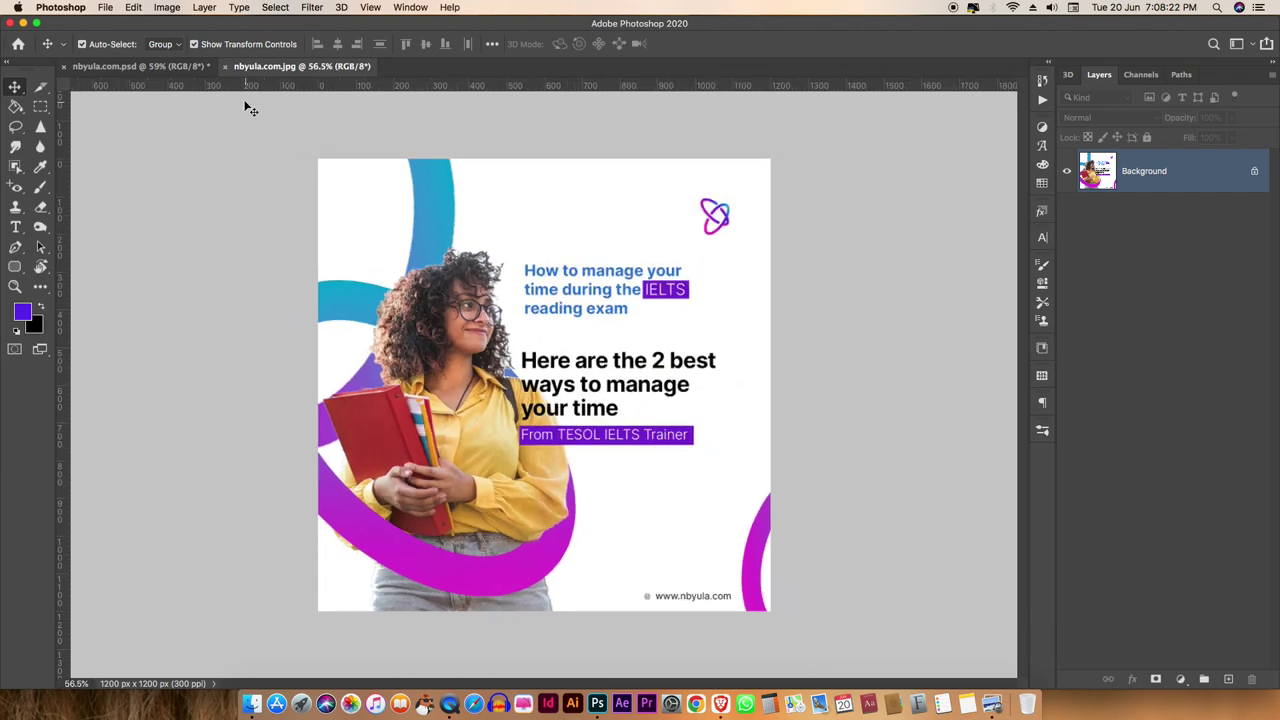
pyautogui.click(130, 66)
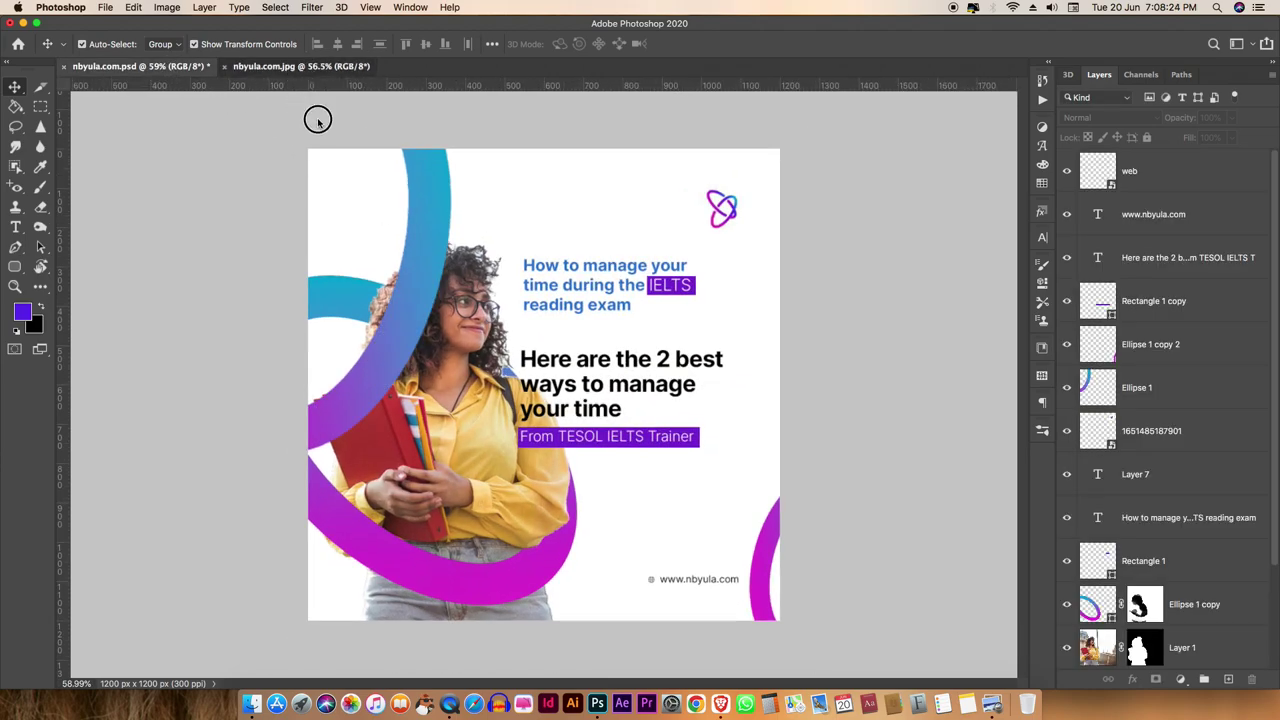
pyautogui.moveTo(300, 66); pyautogui.dragTo(726, 91)
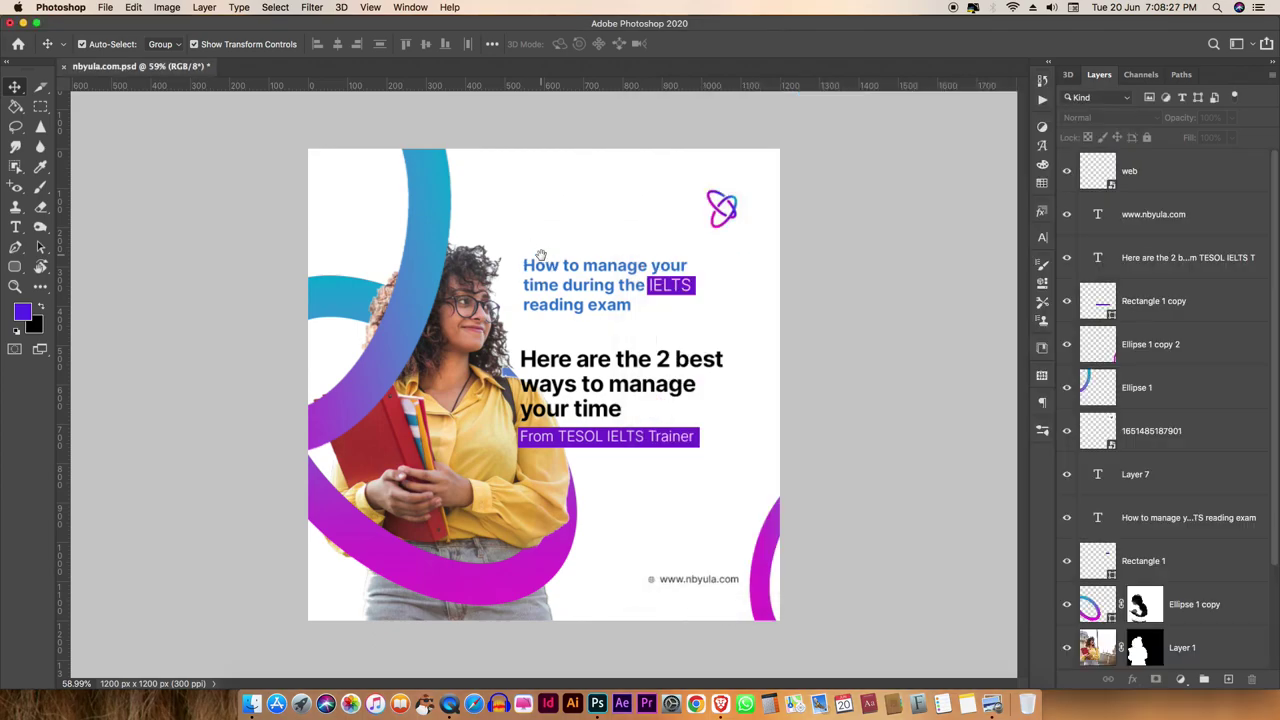
pyautogui.click(546, 260)
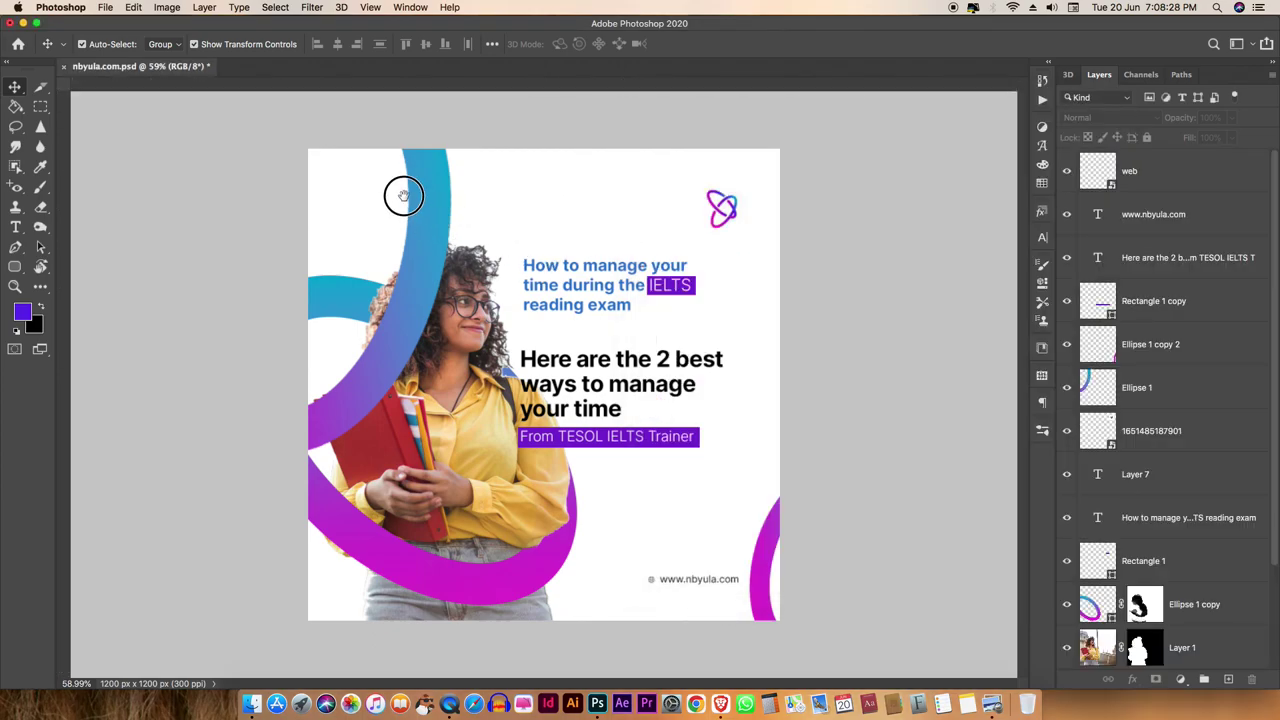
pyautogui.press('super+r')
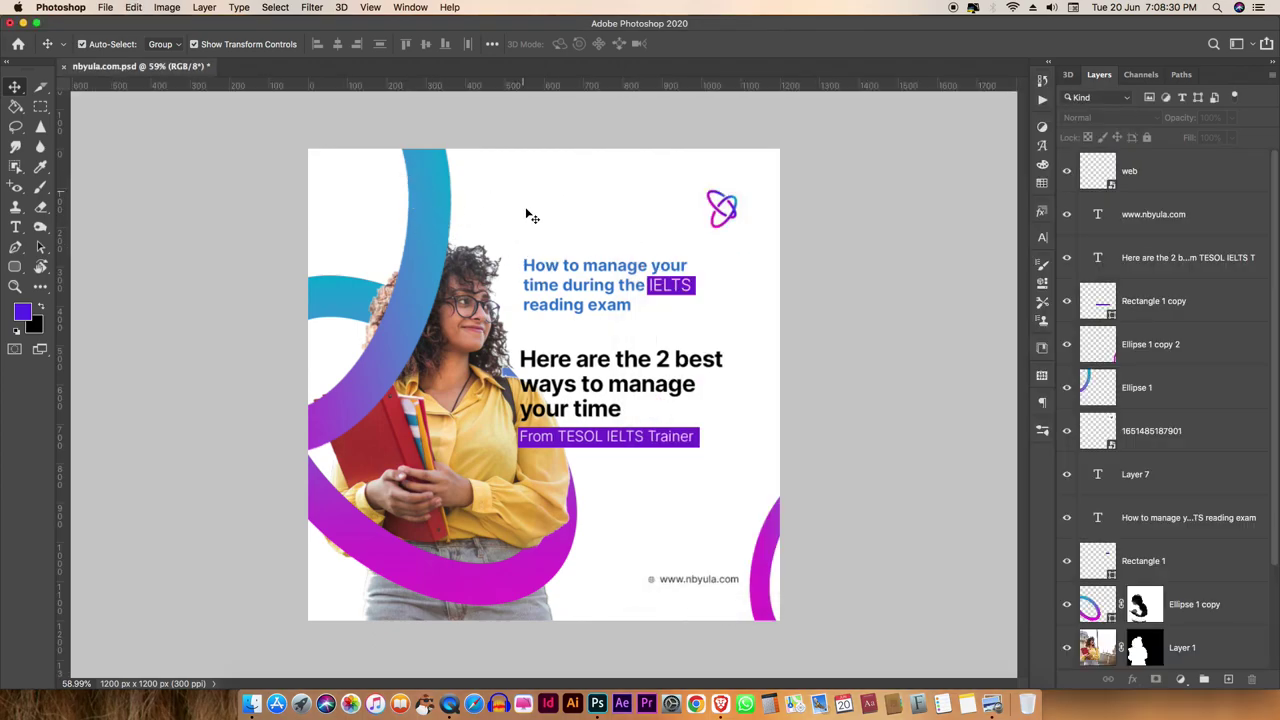
pyautogui.press('super')
pyautogui.scroll(5, 646, 318)
pyautogui.scroll(-5, 472, 329)
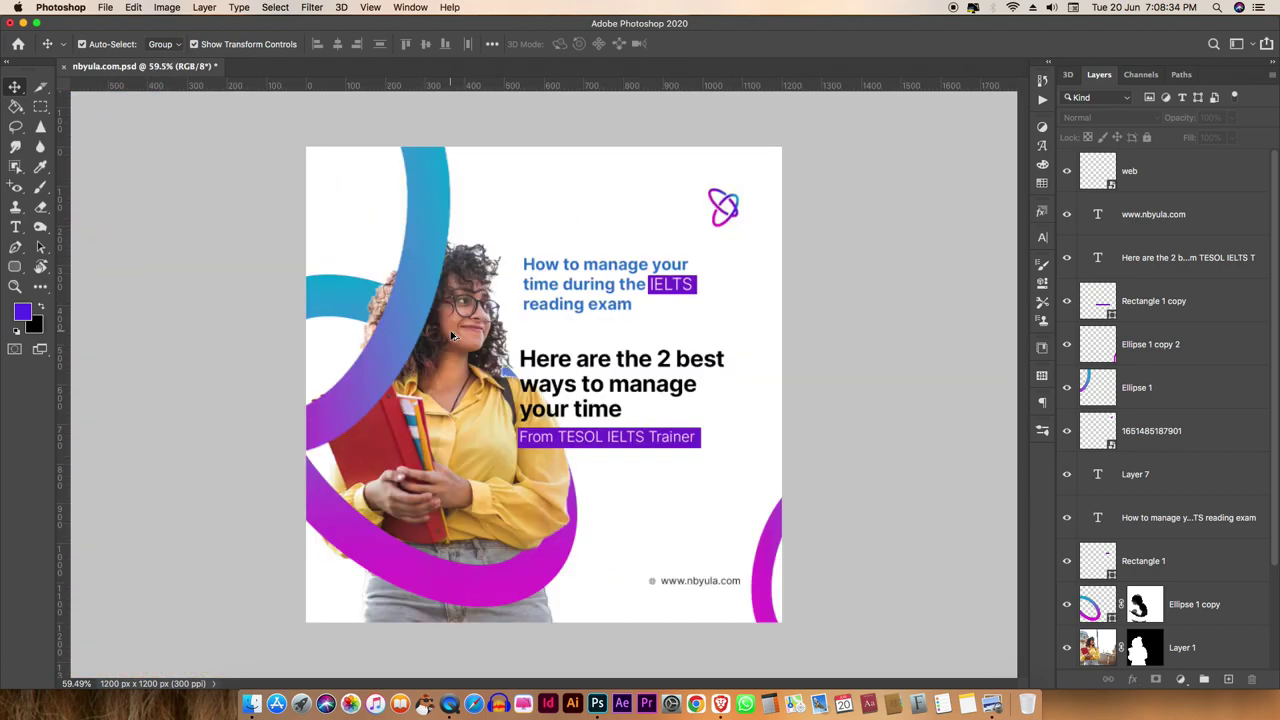
# Open a new Finder window from the Dock and go to the Desktop
pyautogui.click(210, 702)
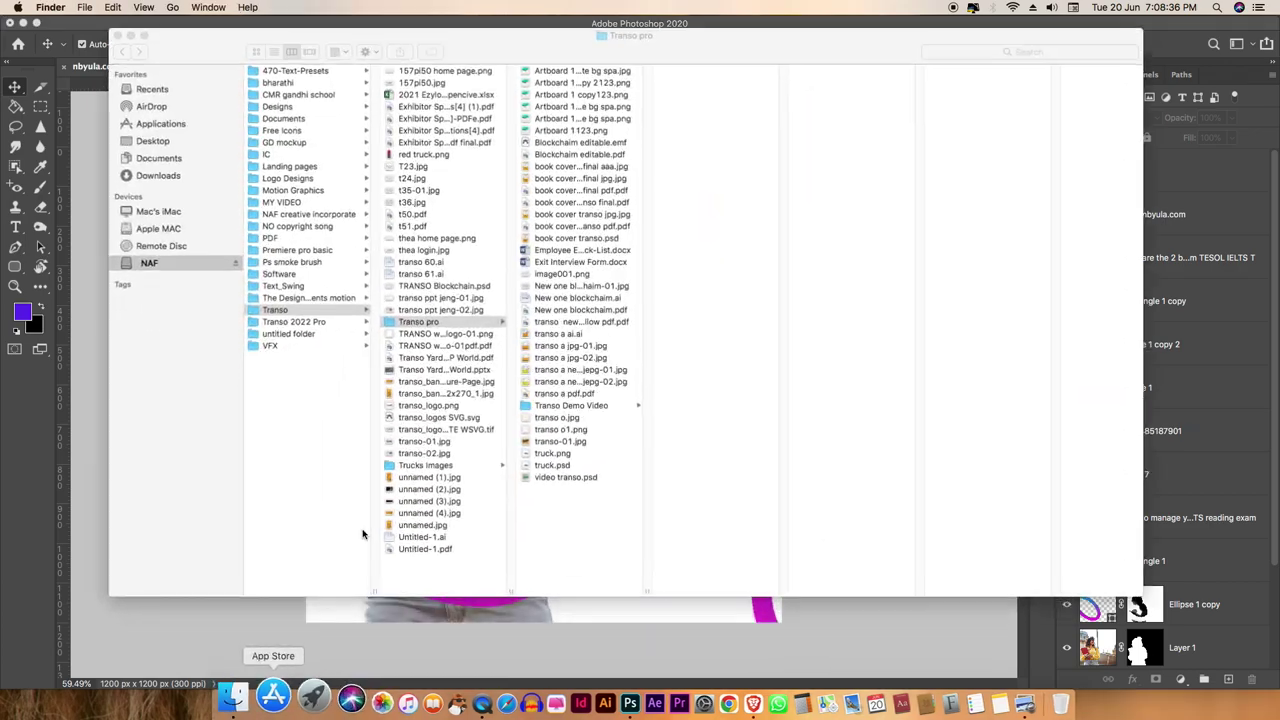
pyautogui.press('super+w')
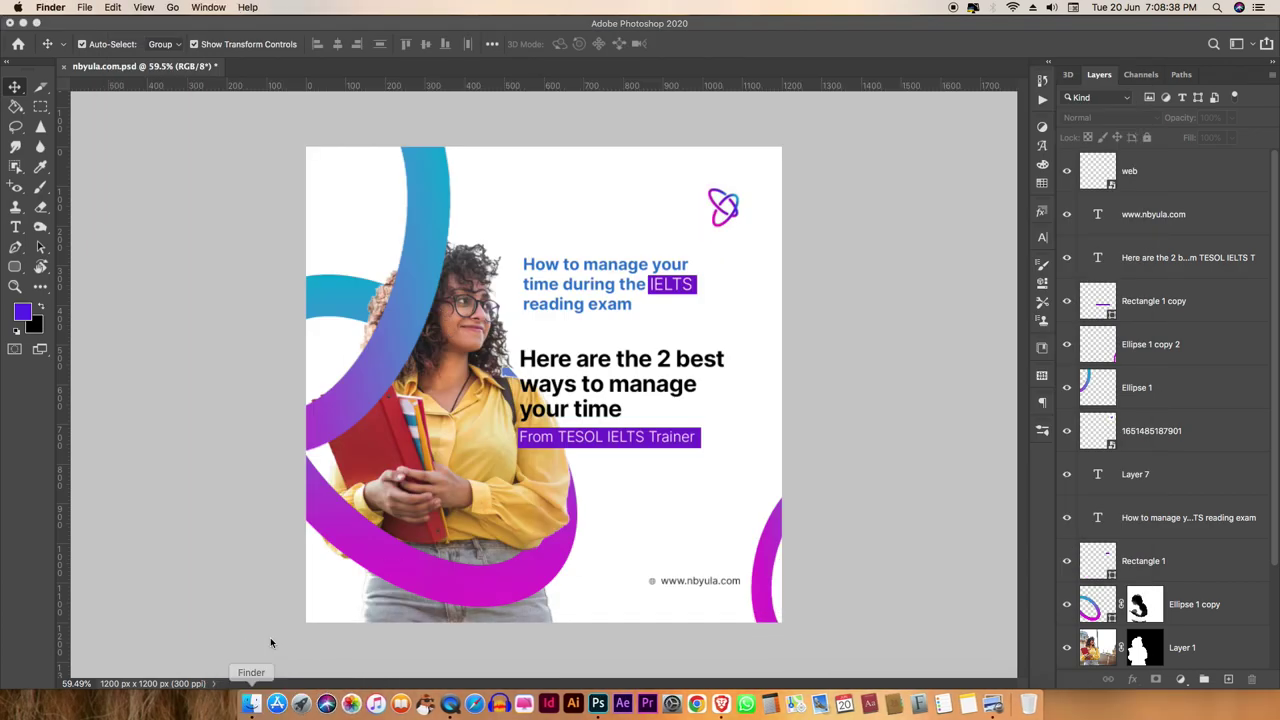
pyautogui.rightClick(243, 695)
pyautogui.click(265, 548)
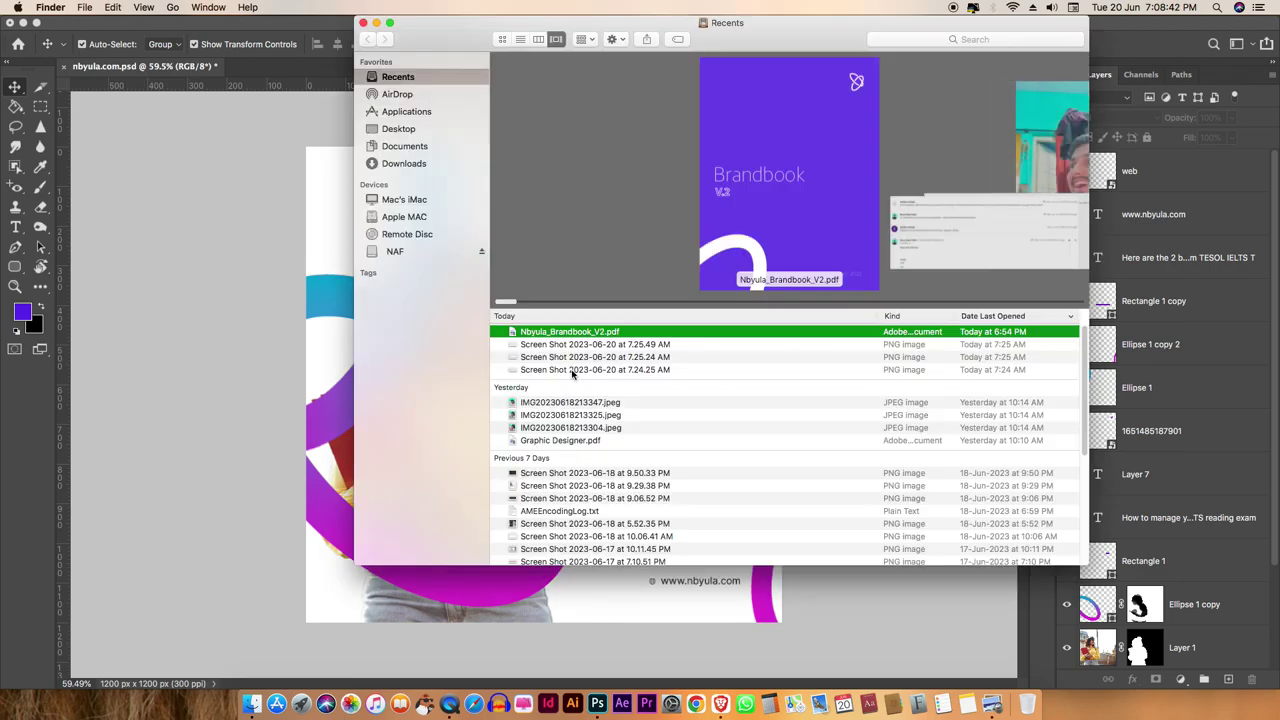
pyautogui.press('Down')
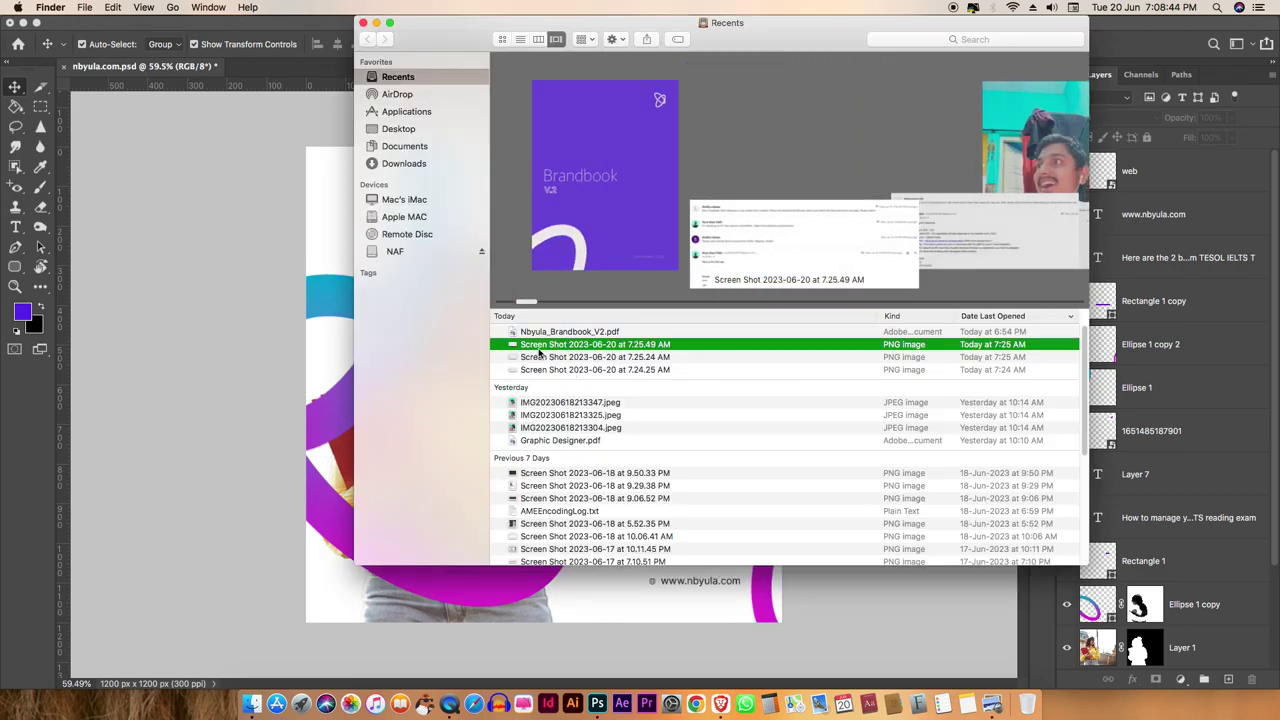
pyautogui.press('Down')
pyautogui.press('Down')
pyautogui.press('Down')
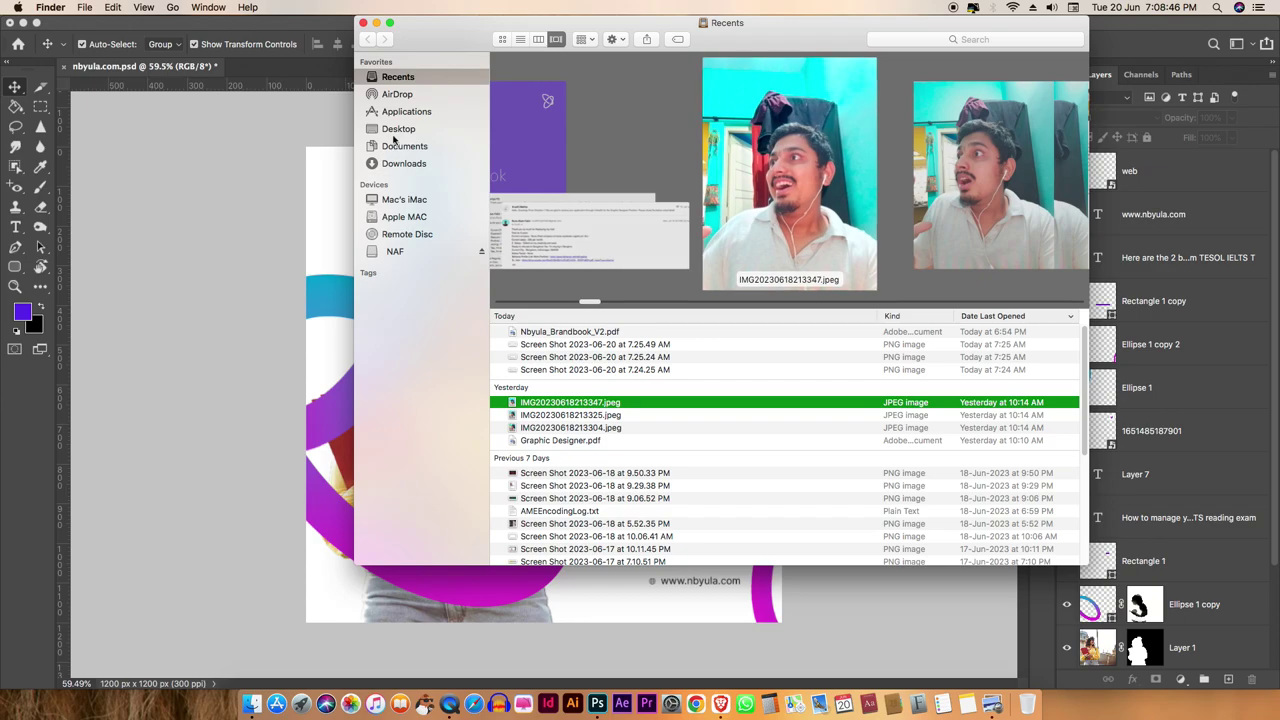
pyautogui.click(402, 111)
pyautogui.click(405, 129)
# From Assigment > Nbyula.com, drag nbyula.com.jpg onto the Photoshop canvas as a new layer
pyautogui.click(549, 77)
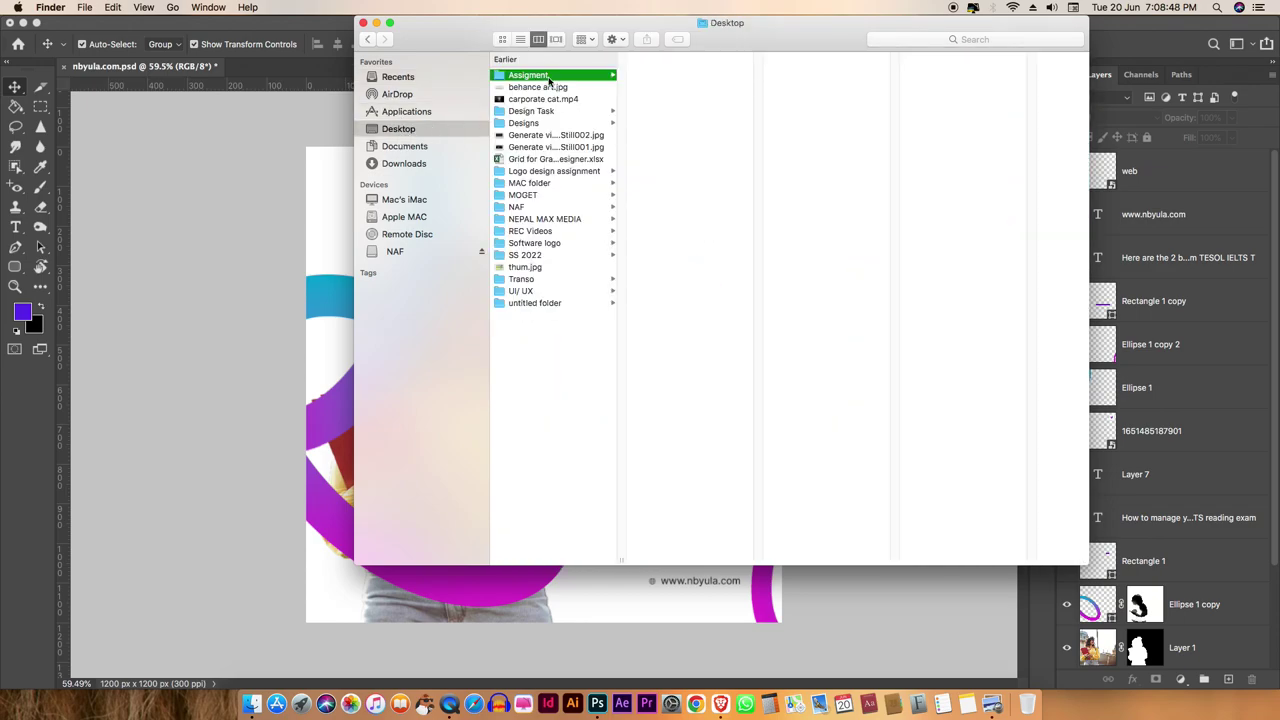
pyautogui.click(703, 78)
pyautogui.click(674, 208)
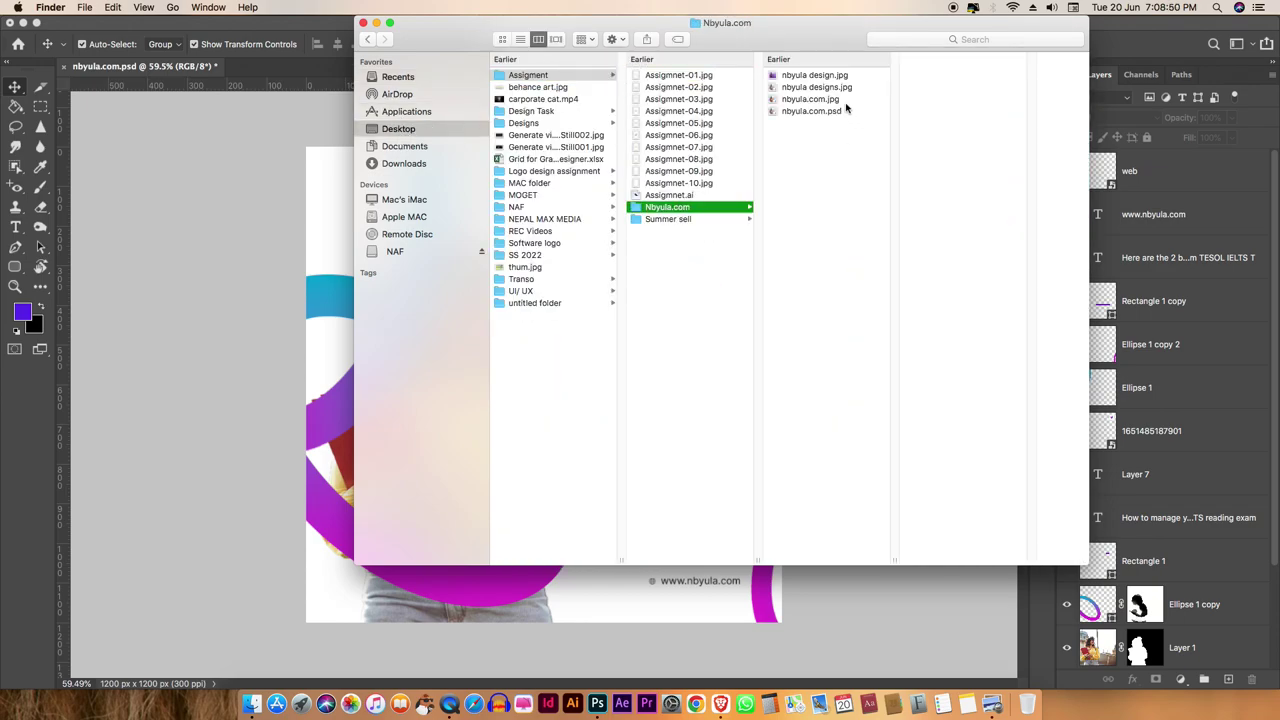
pyautogui.click(798, 90)
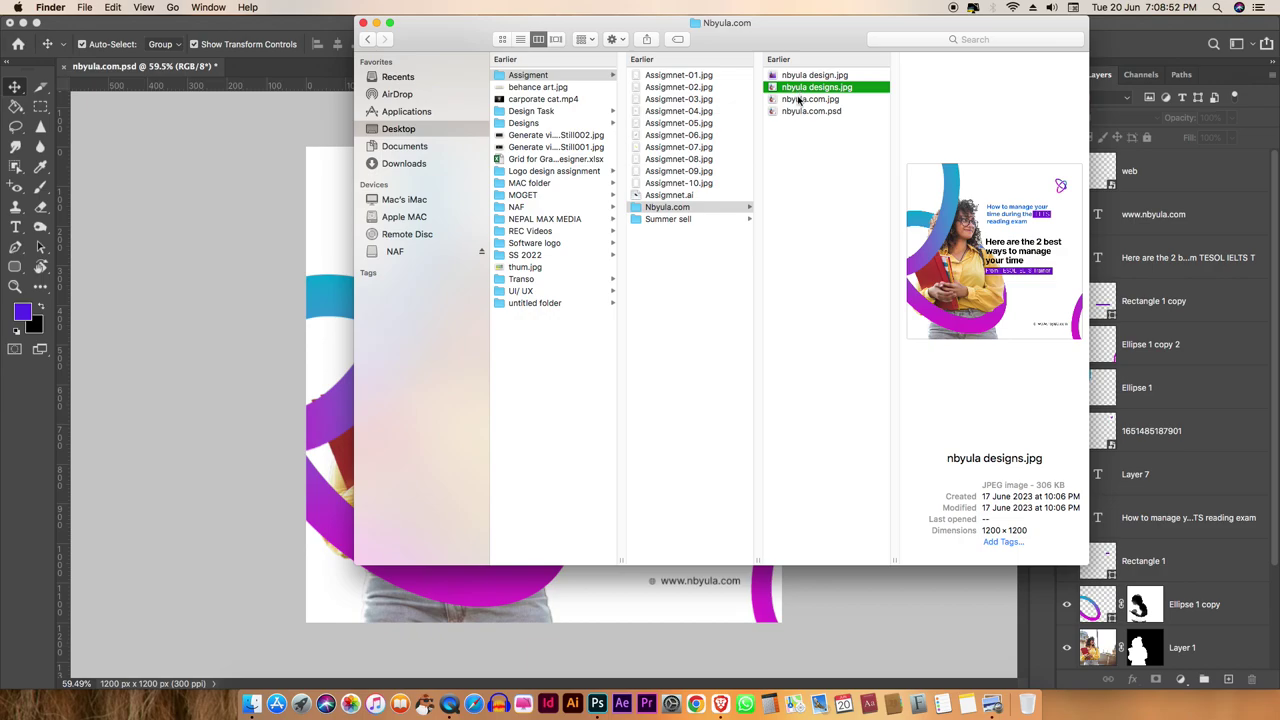
pyautogui.click(808, 100)
pyautogui.moveTo(808, 100); pyautogui.dragTo(200, 165)
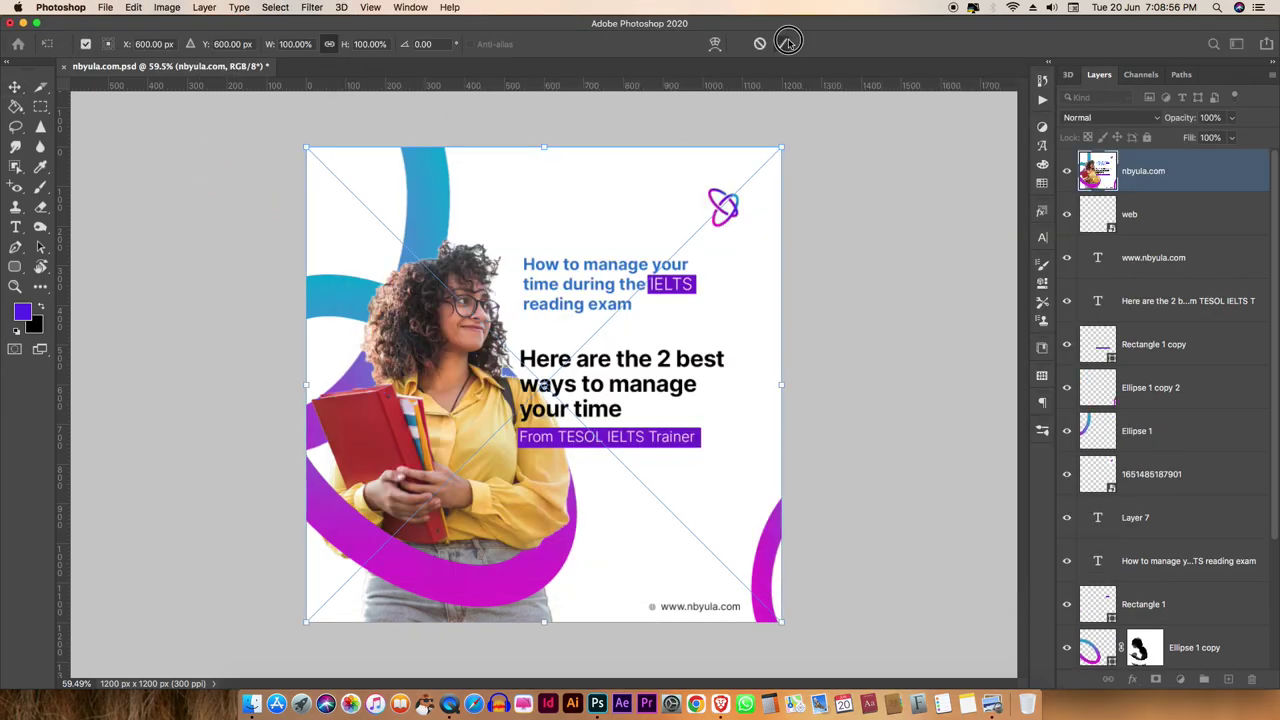
# Confirm the placed image and turn the whole design into a 1200 px square artboard
pyautogui.click(781, 43)
pyautogui.press('super+minus')
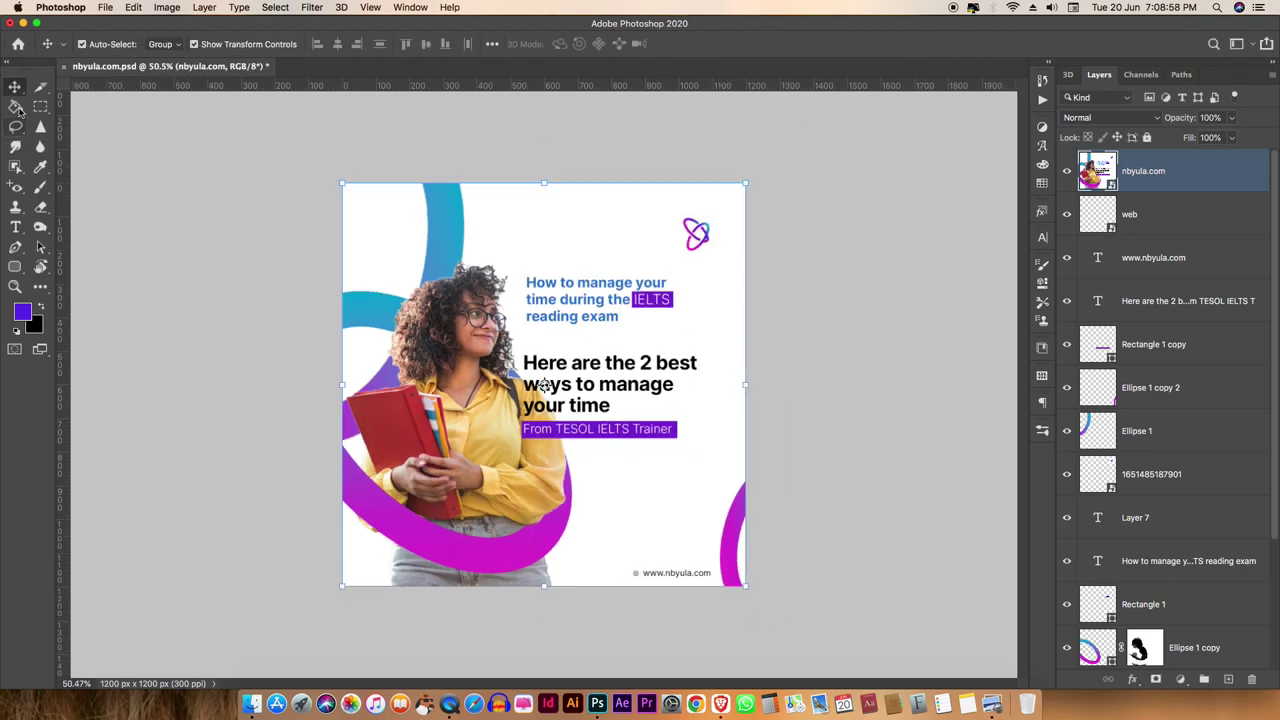
pyautogui.click(15, 87)
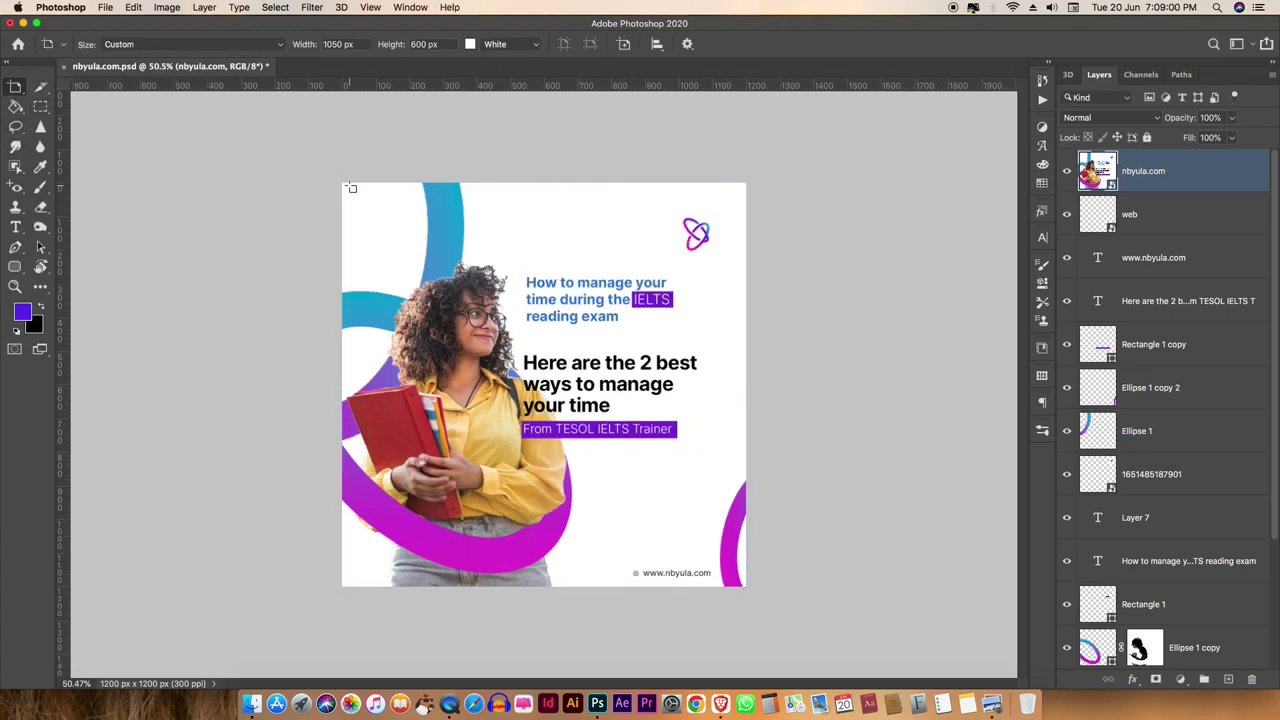
pyautogui.moveTo(343, 184); pyautogui.dragTo(745, 588)
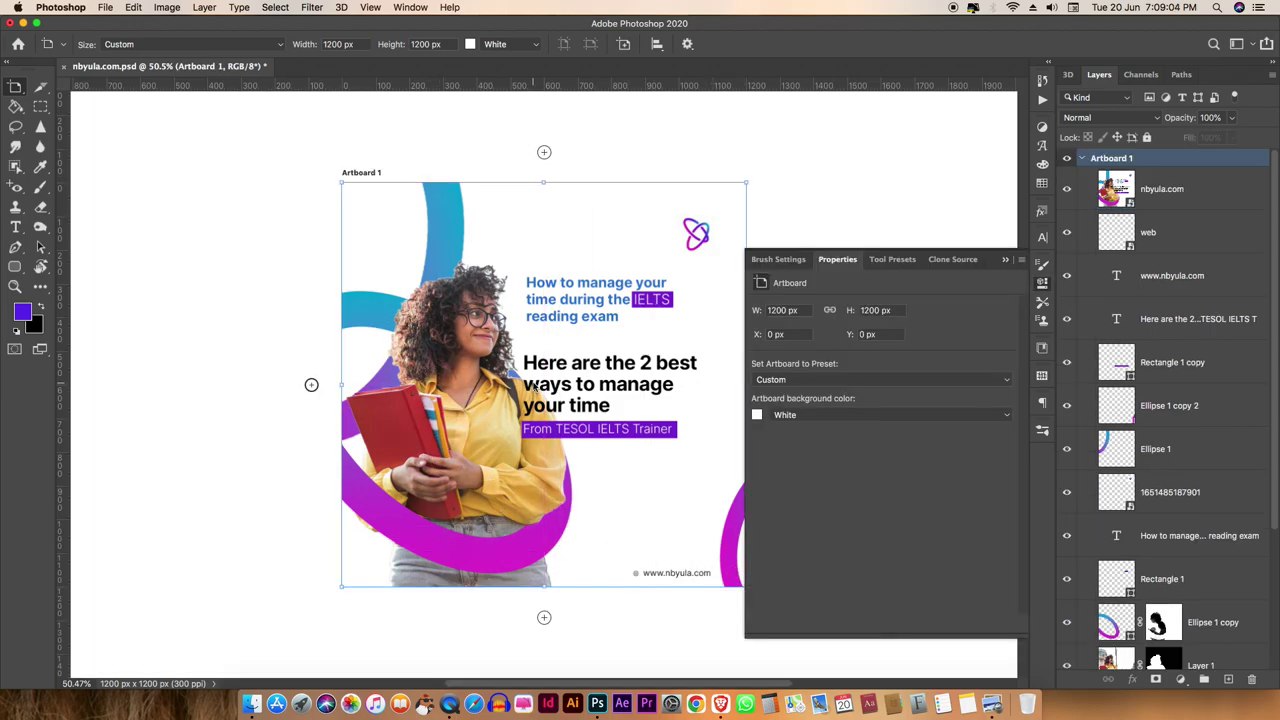
pyautogui.click(1005, 259)
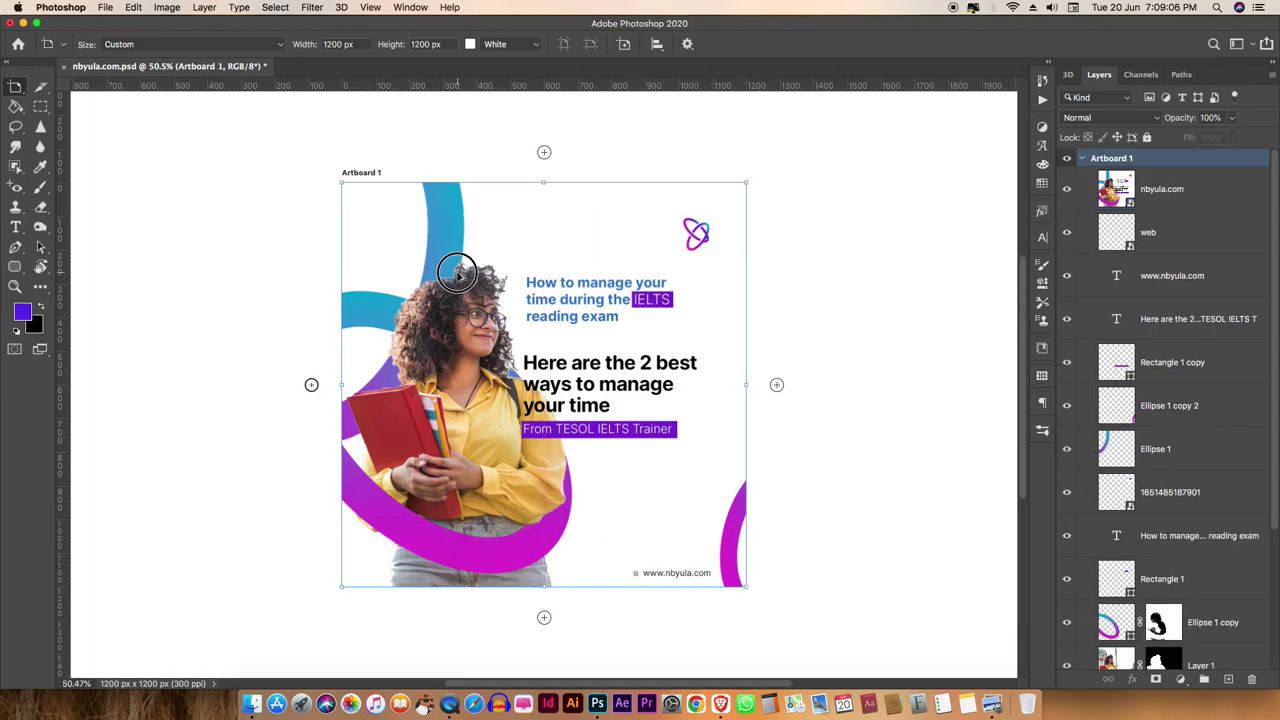
# Duplicate Artboard 1 to its right and collapse both artboard groups in Layers
pyautogui.moveTo(466, 272)
pyautogui.mouseDown()
pyautogui.moveTo(885, 285)
pyautogui.moveTo(878, 262)
pyautogui.mouseUp()
pyautogui.click(1081, 159)
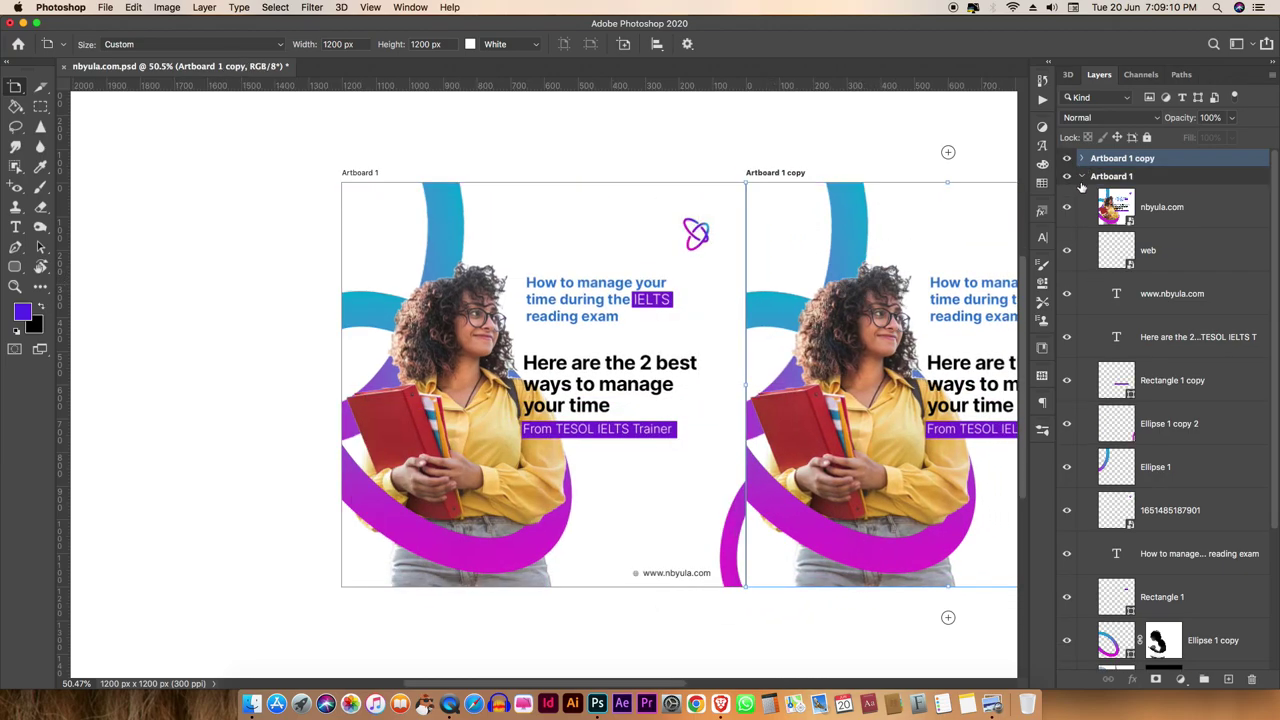
pyautogui.click(1082, 177)
pyautogui.click(1081, 177)
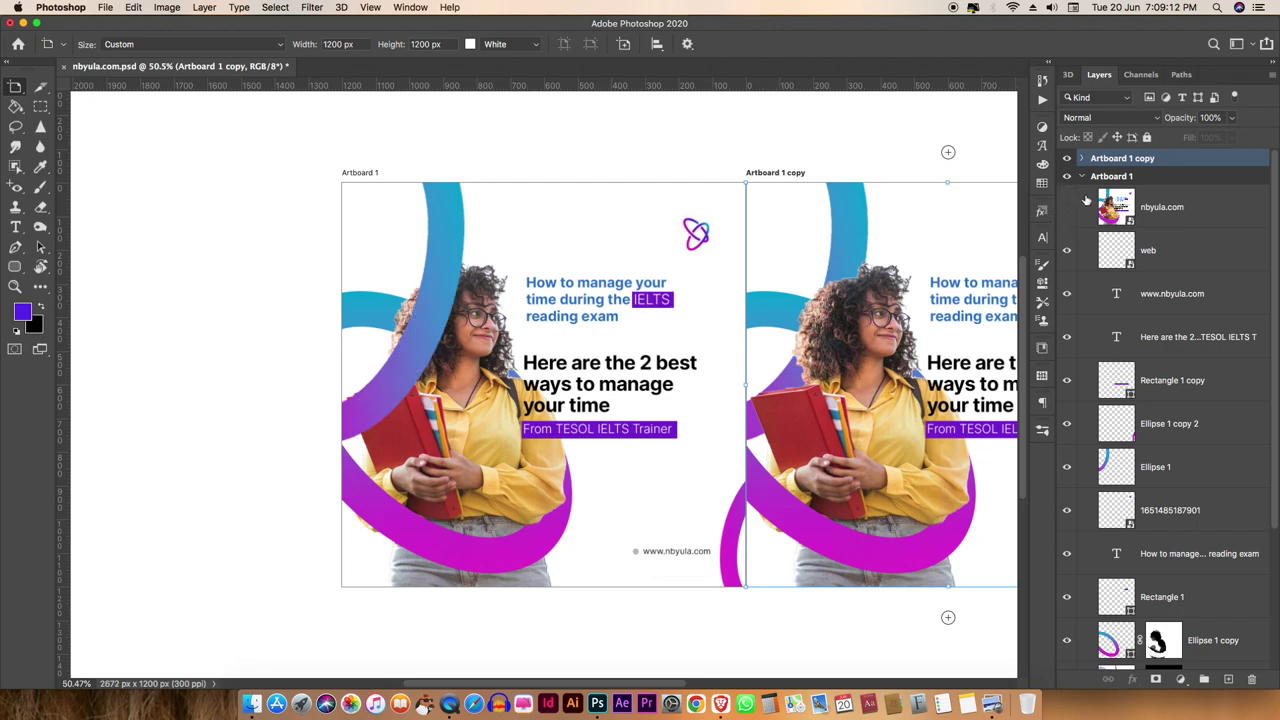
pyautogui.click(1082, 177)
# Set the pasteboard around both artboards to Dark Gray and return to the Move tool
pyautogui.moveTo(817, 149); pyautogui.dragTo(639, 150)
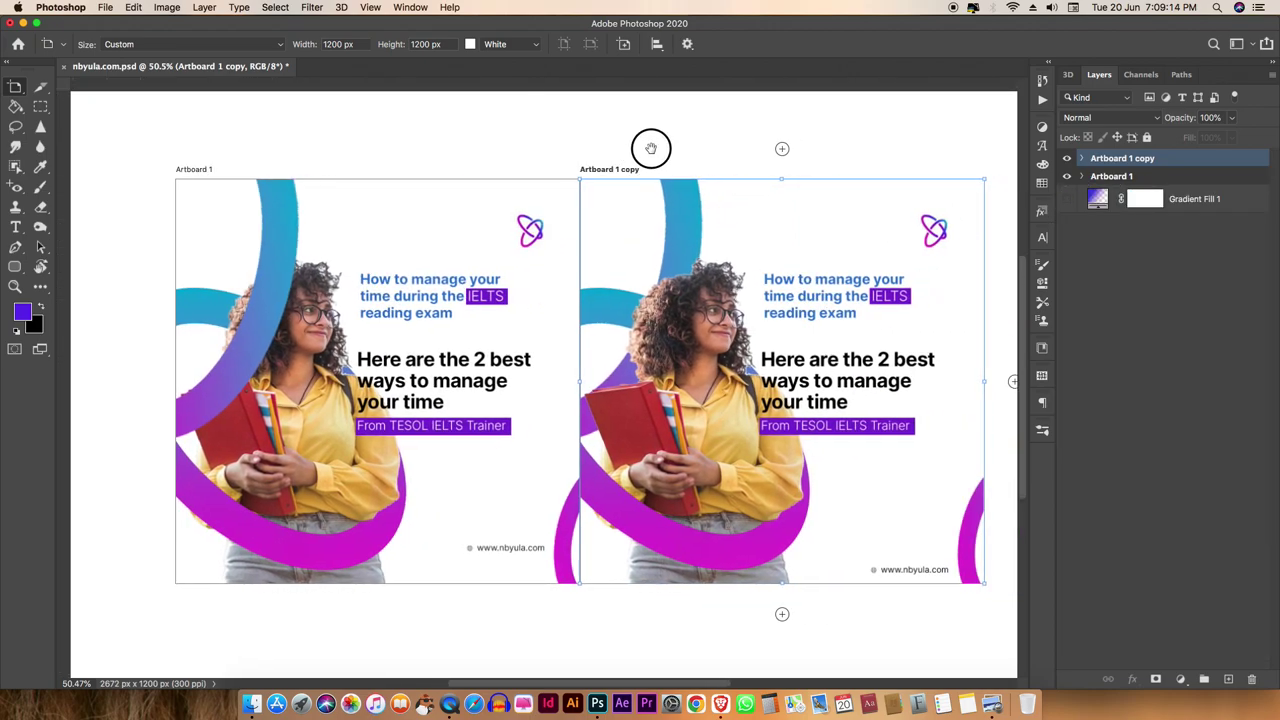
pyautogui.rightClick(639, 150)
pyautogui.click(650, 141)
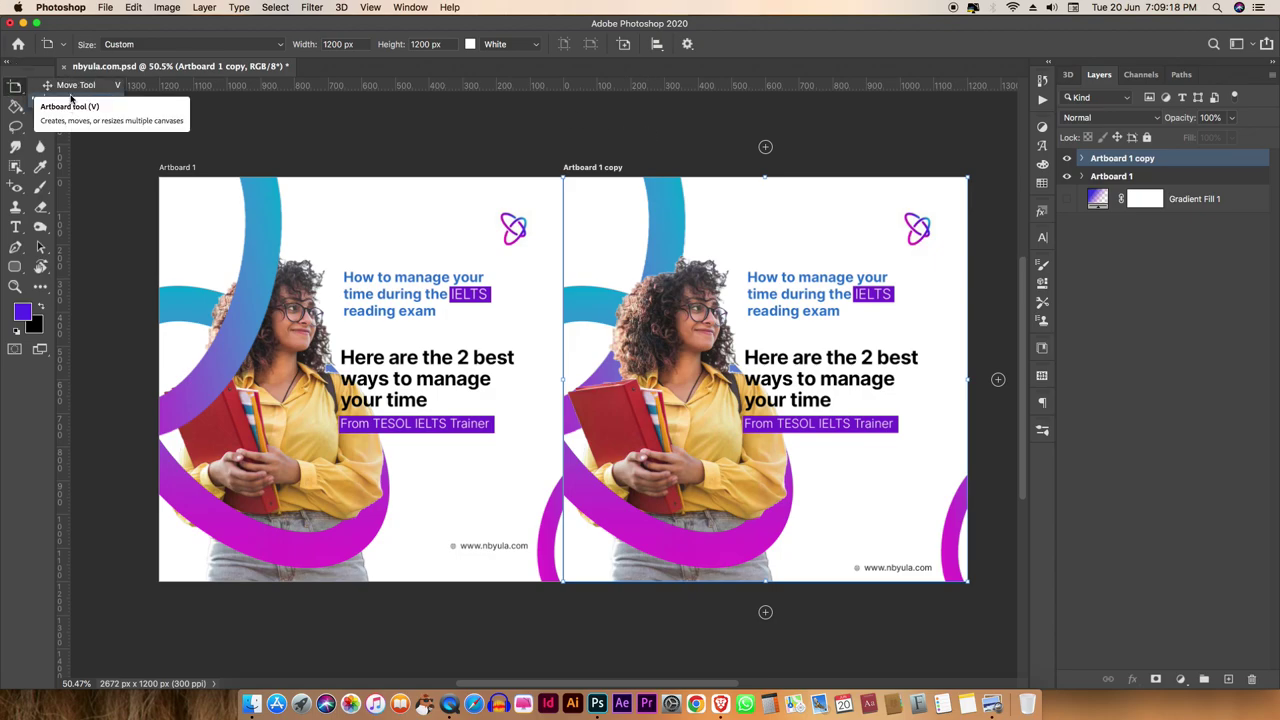
pyautogui.moveTo(15, 87); pyautogui.dragTo(73, 92)
pyautogui.click(470, 133)
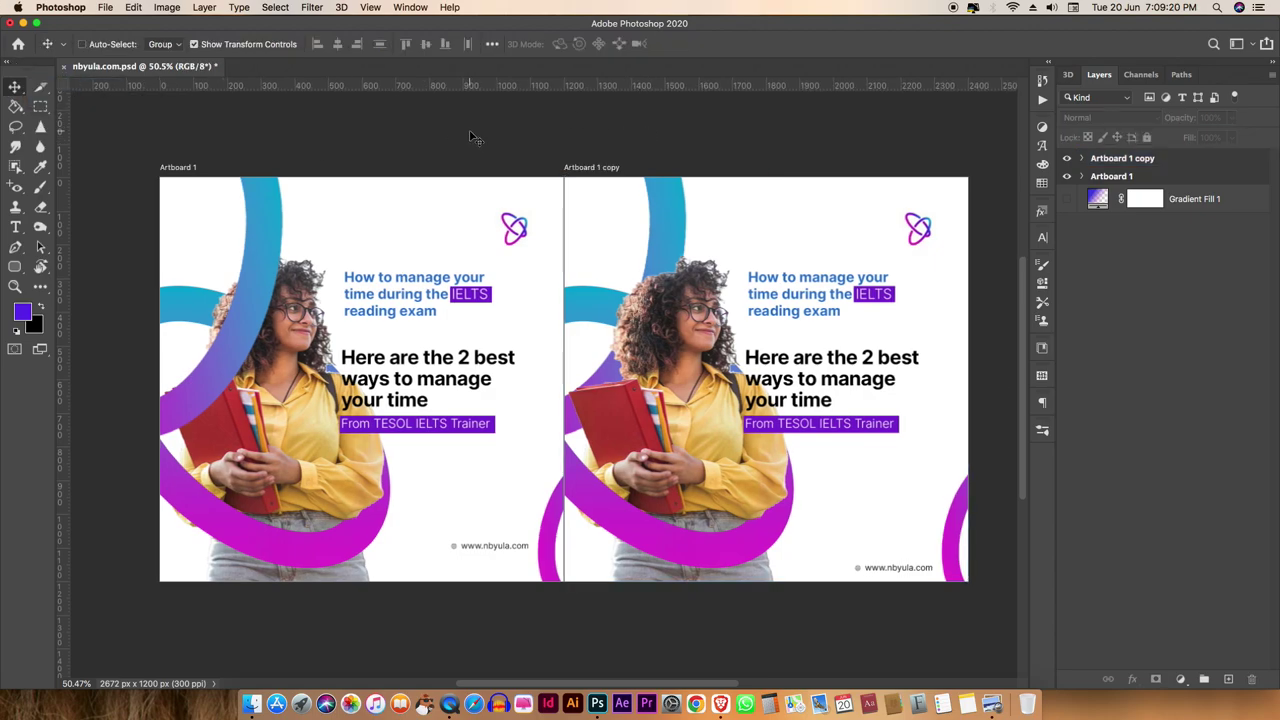
pyautogui.scroll(1, 470, 133)
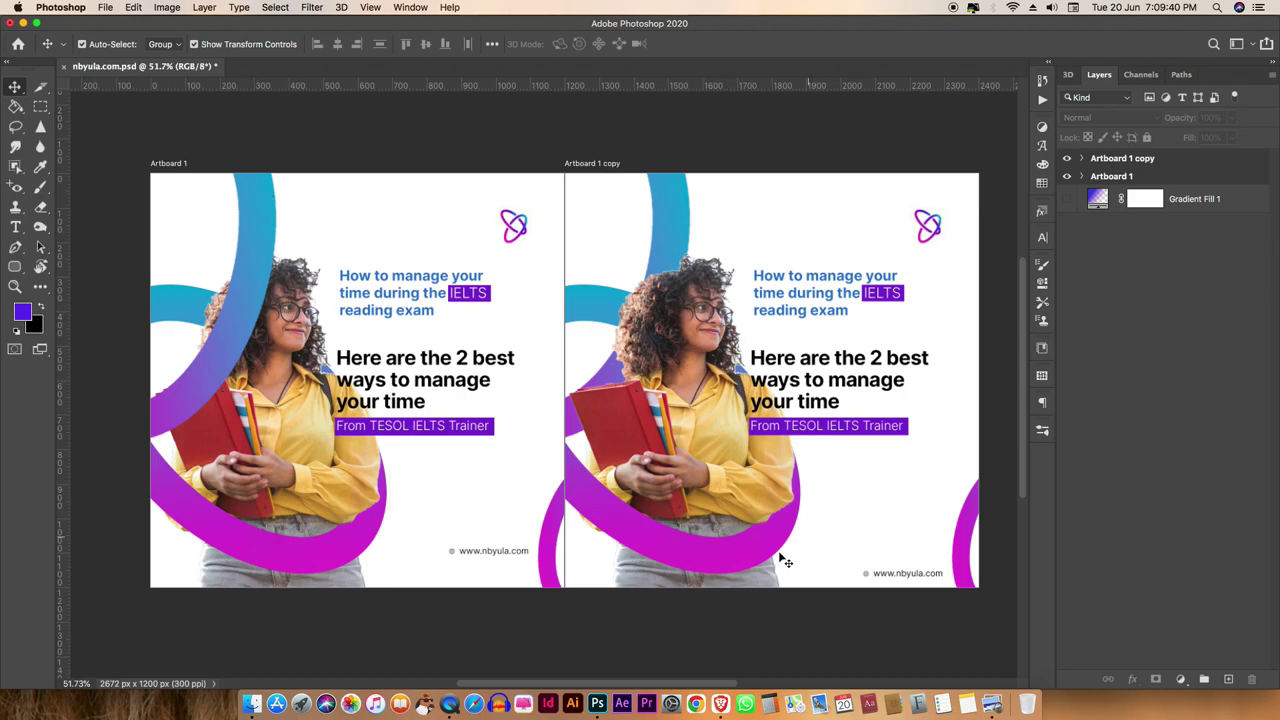
pyautogui.scroll(3, 762, 527)
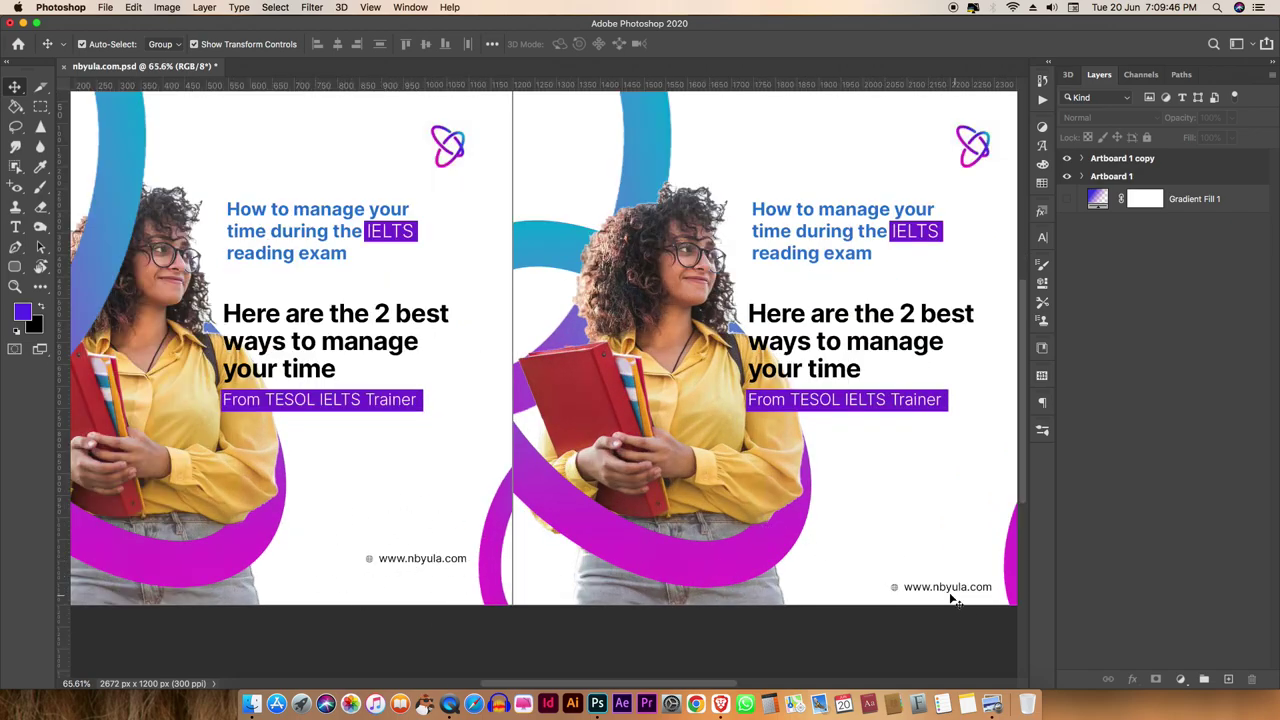
pyautogui.scroll(-3, 749, 606)
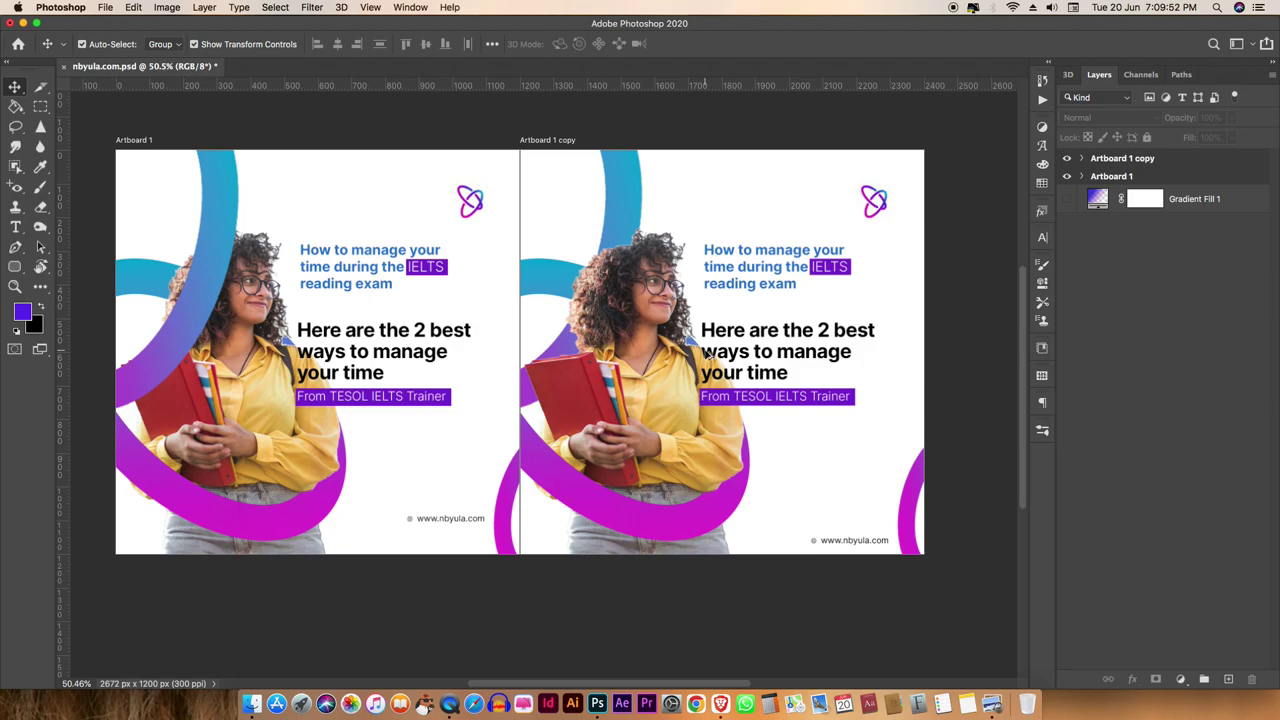
pyautogui.scroll(1, 712, 354)
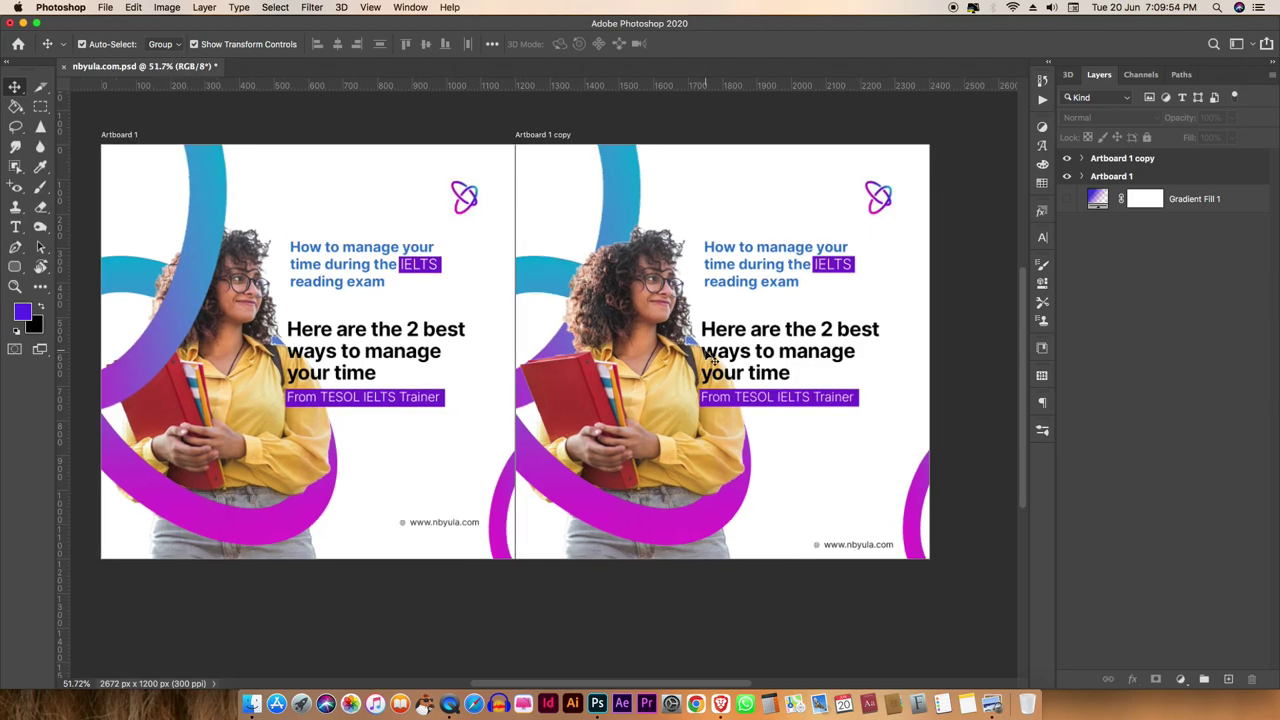
# Open the earlier nbyula design.jpg from the Nbyula.com folder in its own tab
pyautogui.press('super+o')
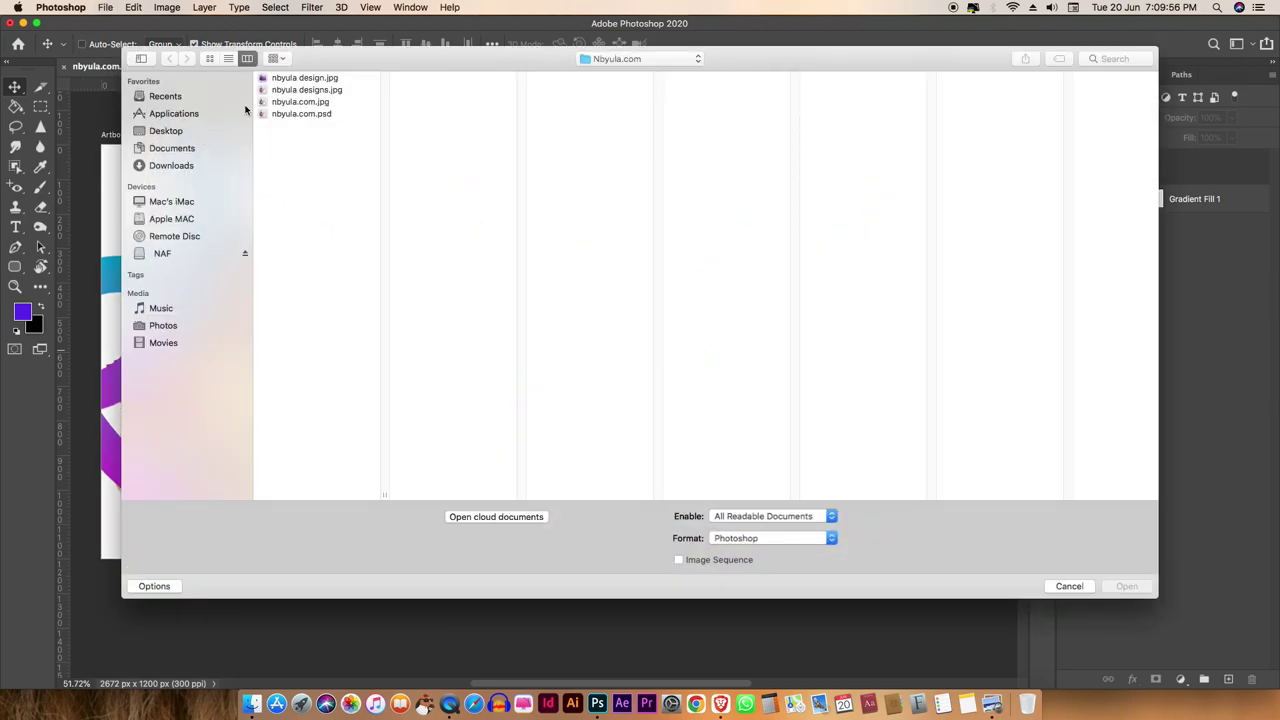
pyautogui.click(307, 114)
pyautogui.click(303, 102)
pyautogui.click(299, 78)
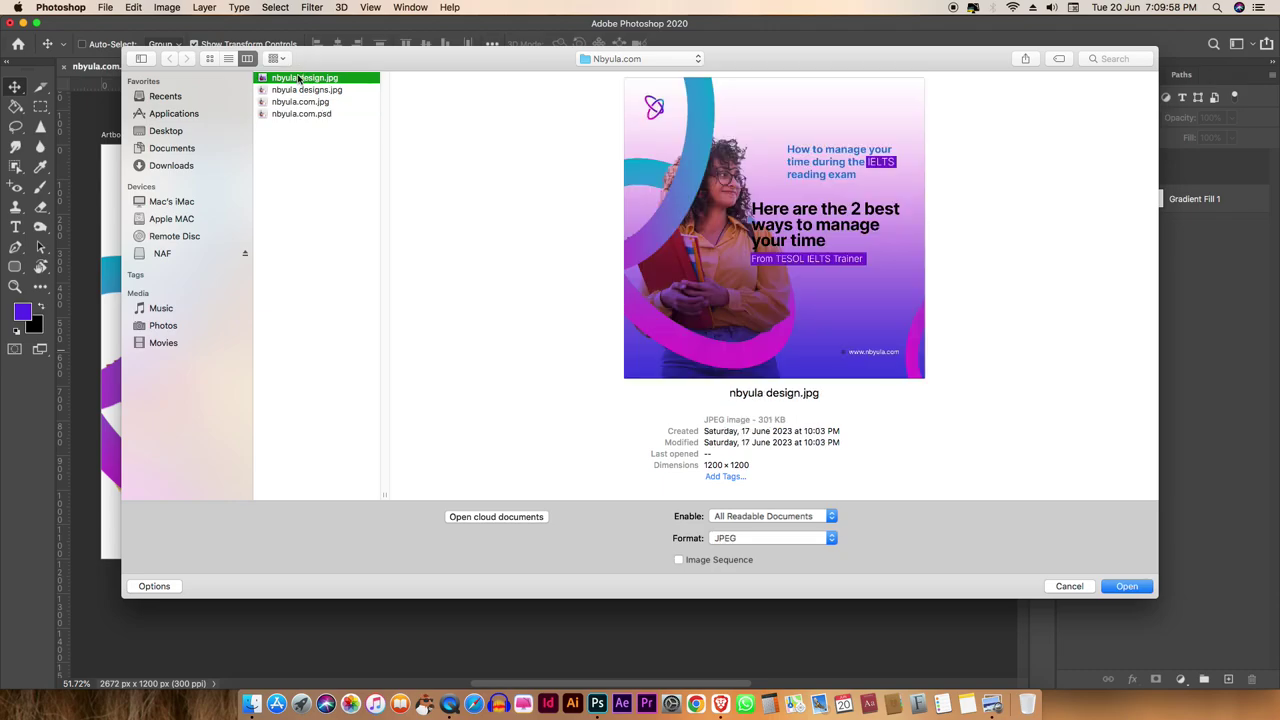
pyautogui.click(1120, 588)
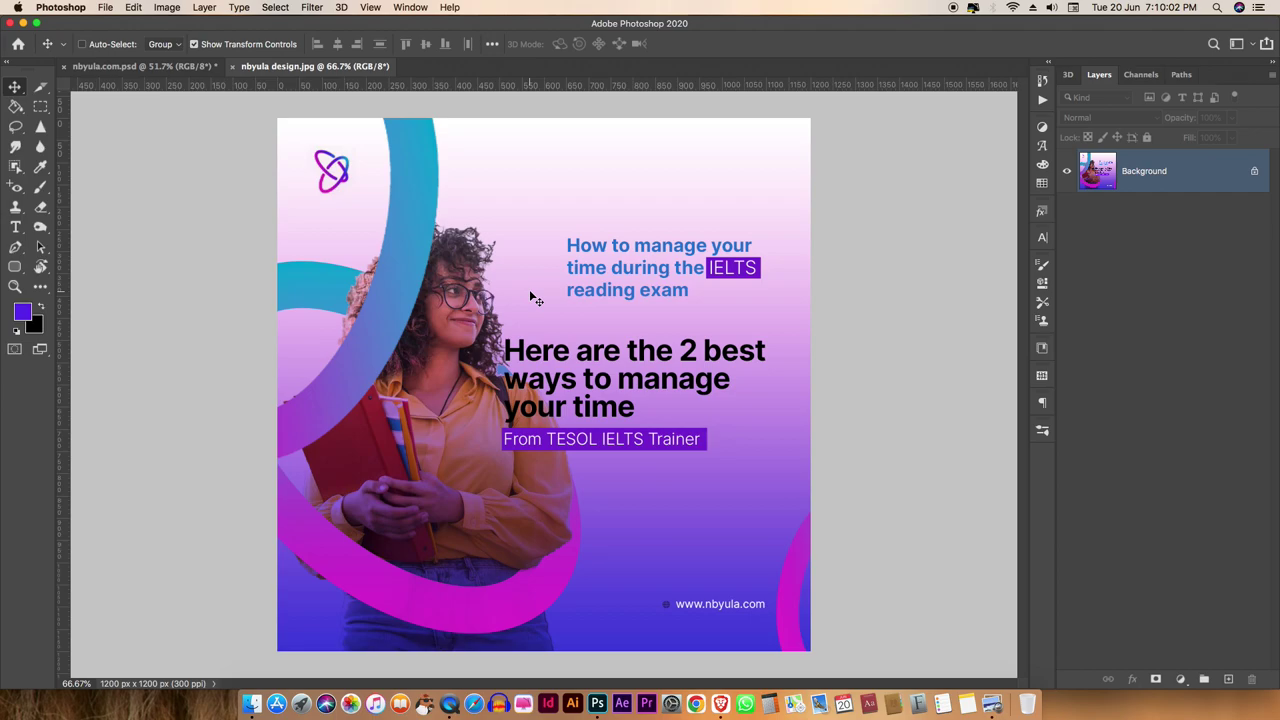
pyautogui.scroll(1, 468, 405)
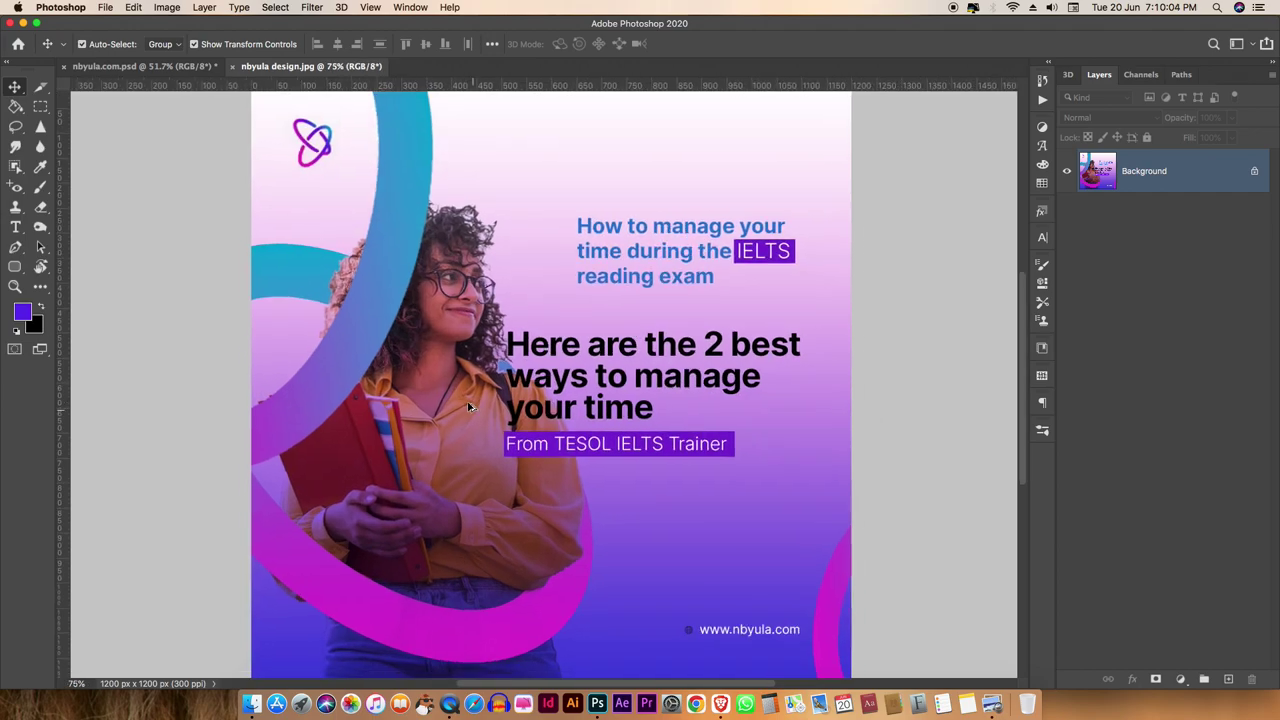
pyautogui.scroll(-1, 468, 405)
pyautogui.scroll(-1, 468, 405)
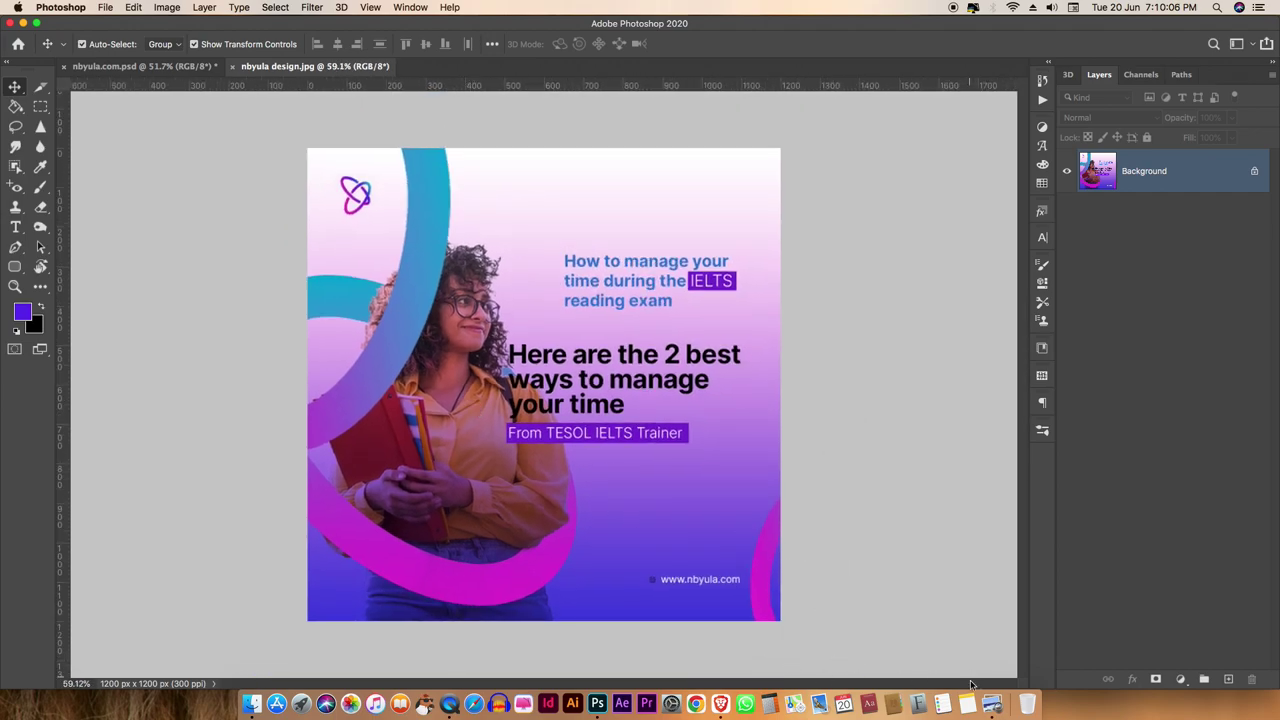
pyautogui.click(993, 700)
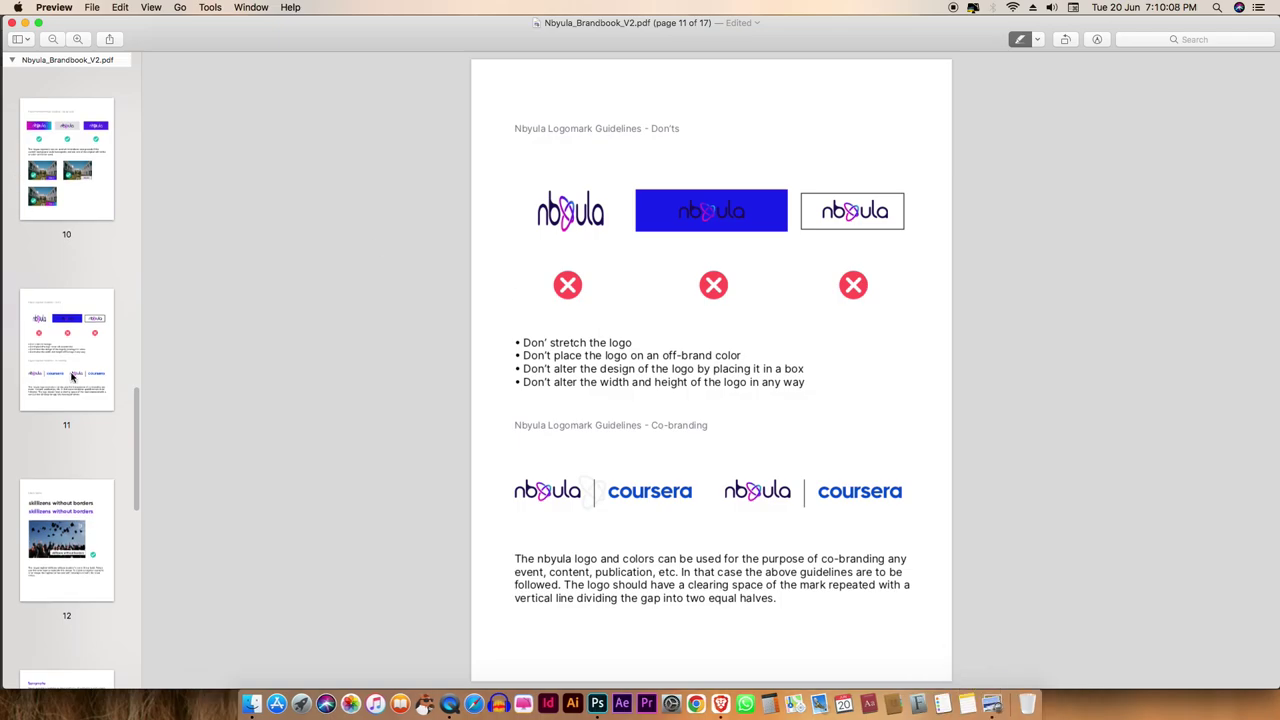
pyautogui.scroll(-2, 71, 376)
pyautogui.scroll(-3, 71, 400)
pyautogui.scroll(-5, 71, 500)
pyautogui.scroll(-3, 71, 580)
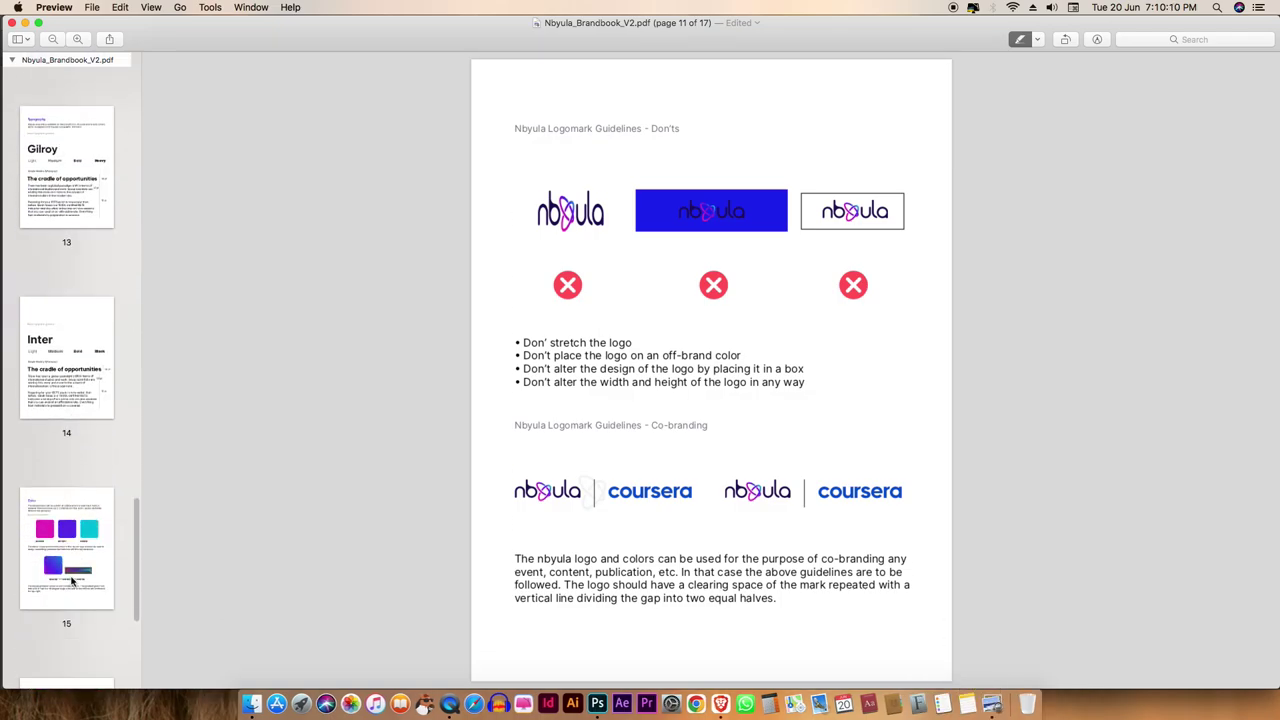
pyautogui.scroll(-2, 71, 580)
pyautogui.click(80, 378)
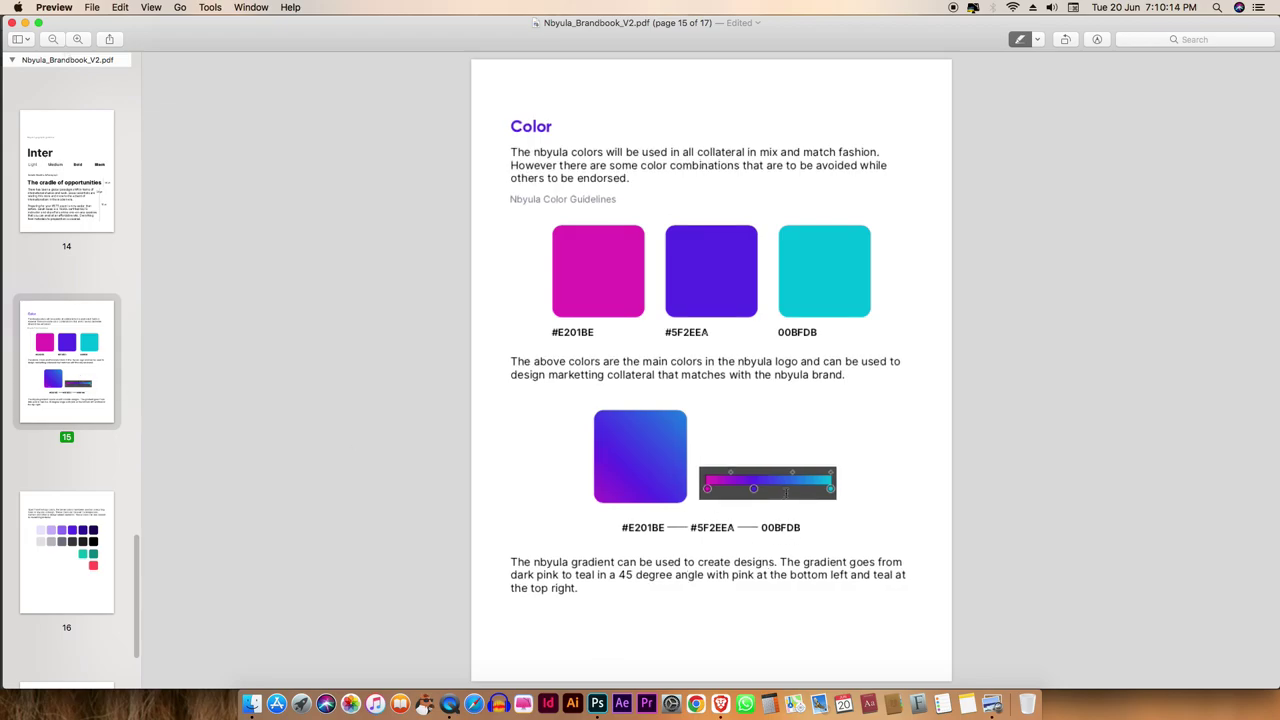
pyautogui.scroll(1, 96, 530)
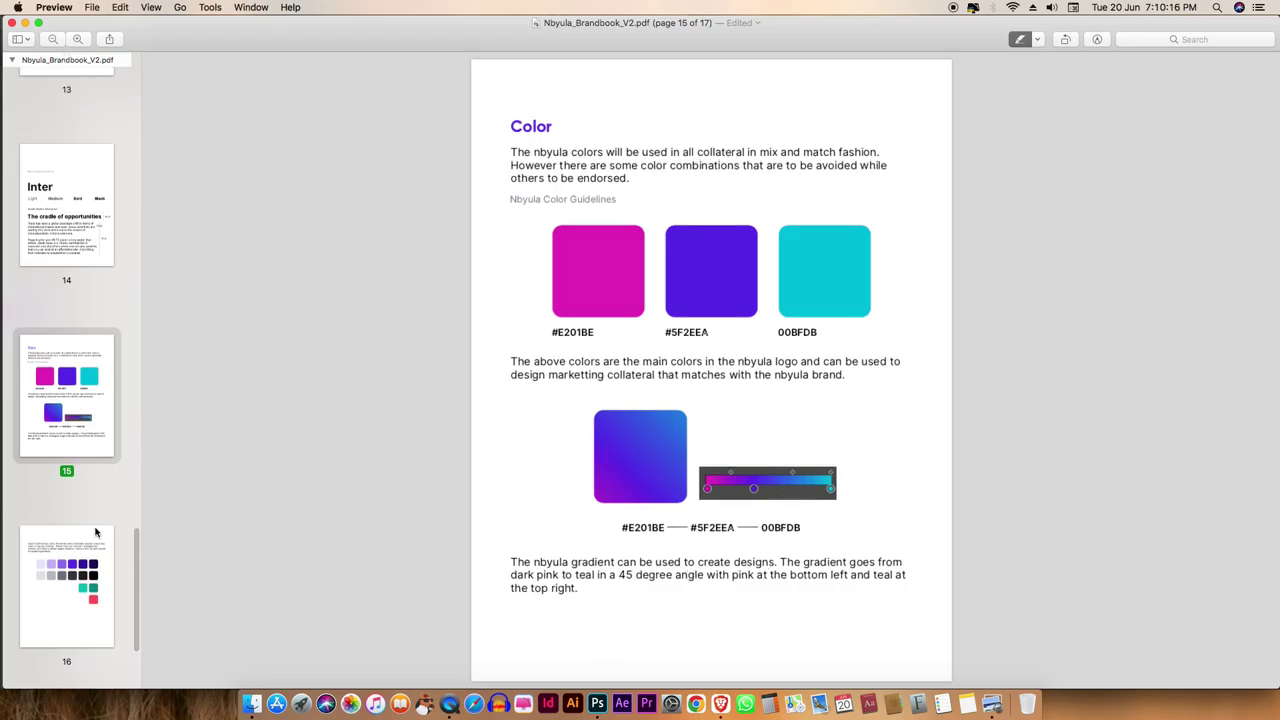
pyautogui.scroll(5, 96, 528)
pyautogui.scroll(3, 95, 524)
pyautogui.scroll(3, 95, 525)
pyautogui.click(80, 458)
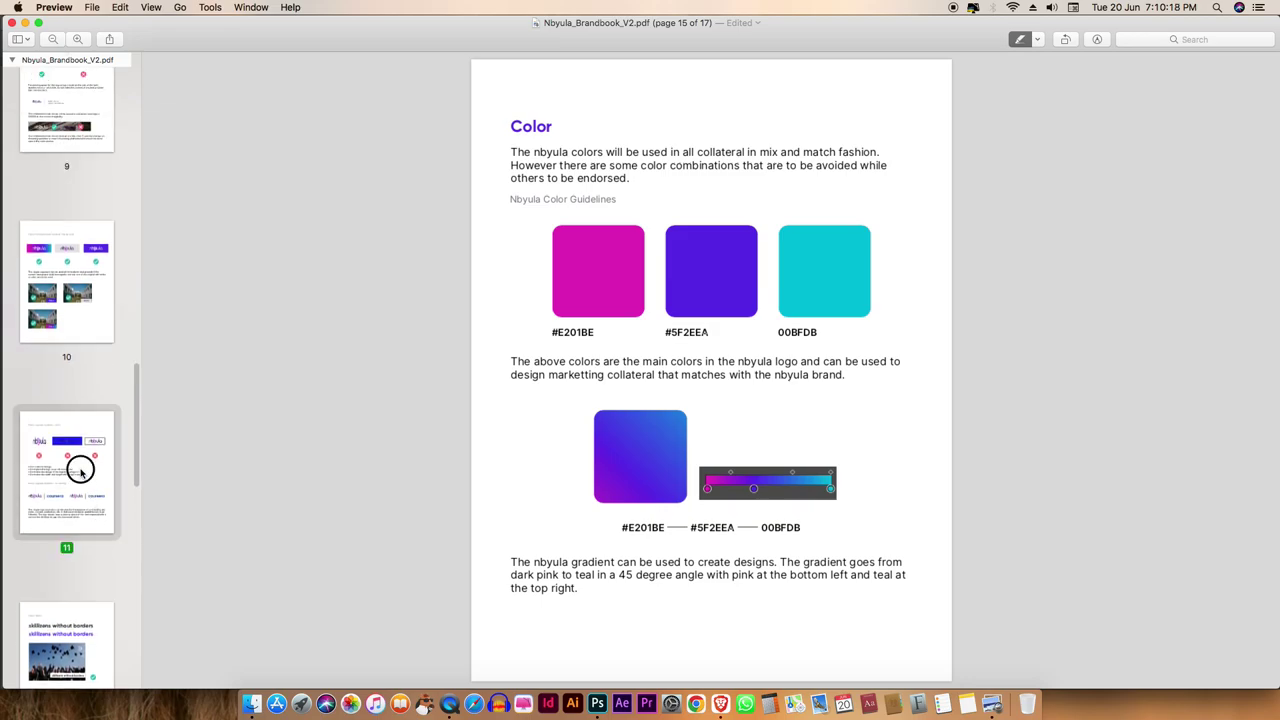
pyautogui.click(66, 330)
pyautogui.scroll(2, 63, 330)
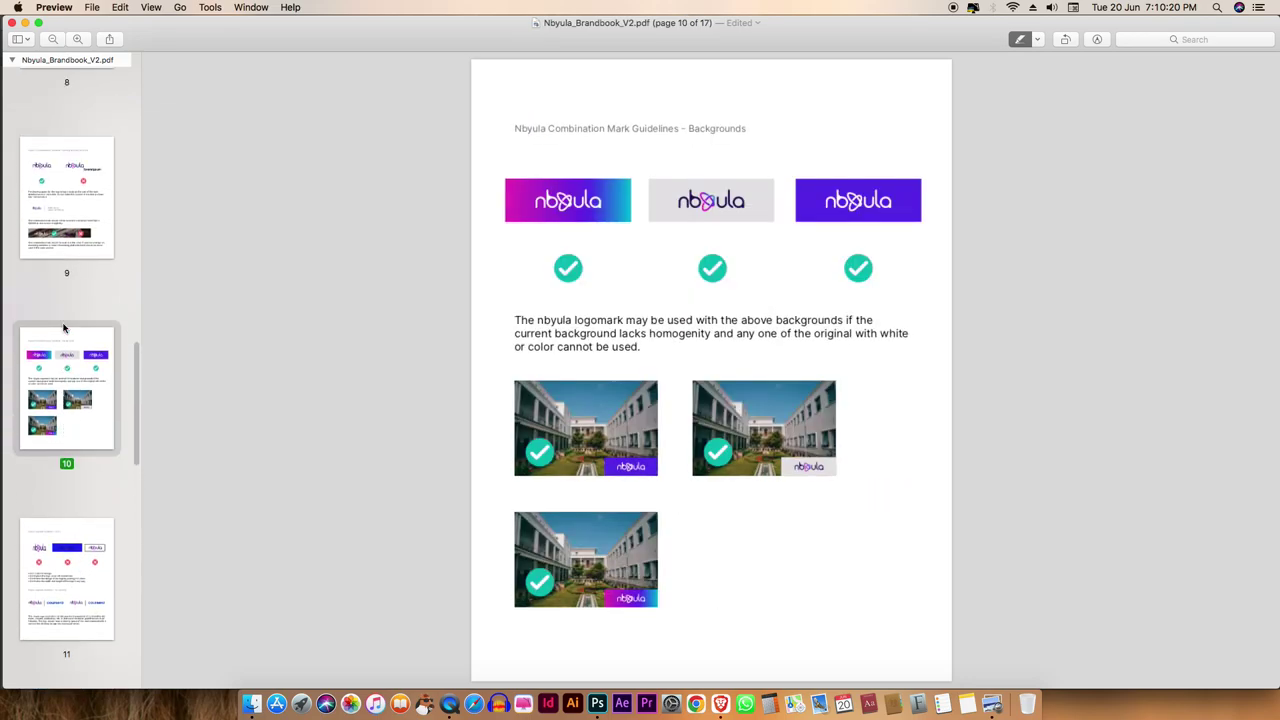
pyautogui.scroll(3, 63, 330)
pyautogui.click(63, 330)
pyautogui.scroll(1, 63, 330)
pyautogui.scroll(2, 63, 330)
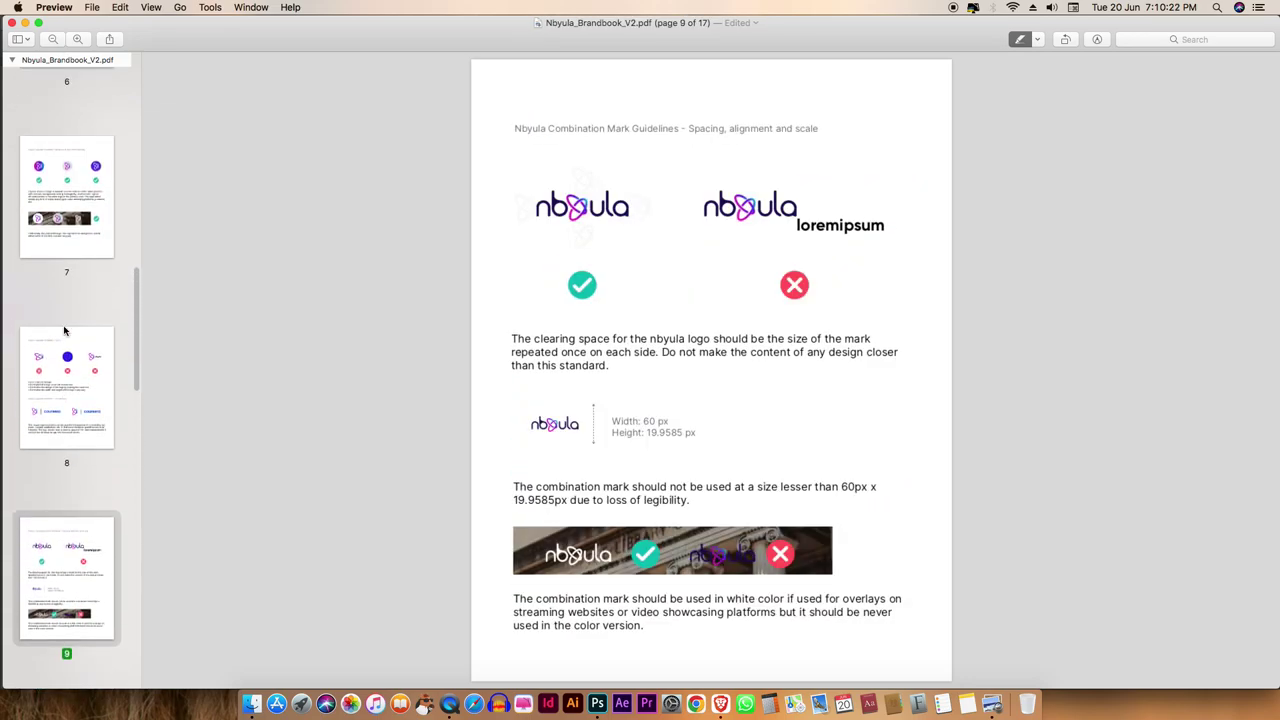
pyautogui.scroll(2, 63, 330)
pyautogui.scroll(2, 63, 330)
pyautogui.scroll(-3, 64, 330)
pyautogui.scroll(-2, 62, 340)
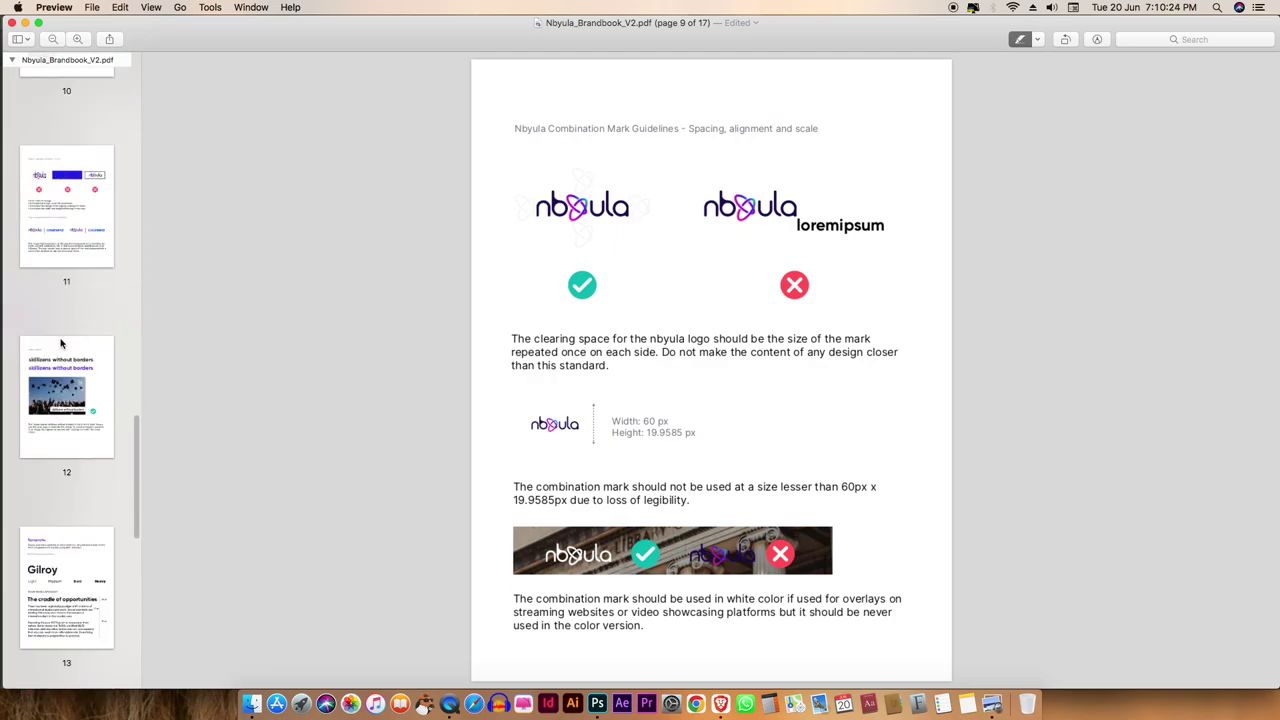
pyautogui.scroll(-2, 60, 343)
pyautogui.scroll(-2, 60, 343)
pyautogui.click(73, 597)
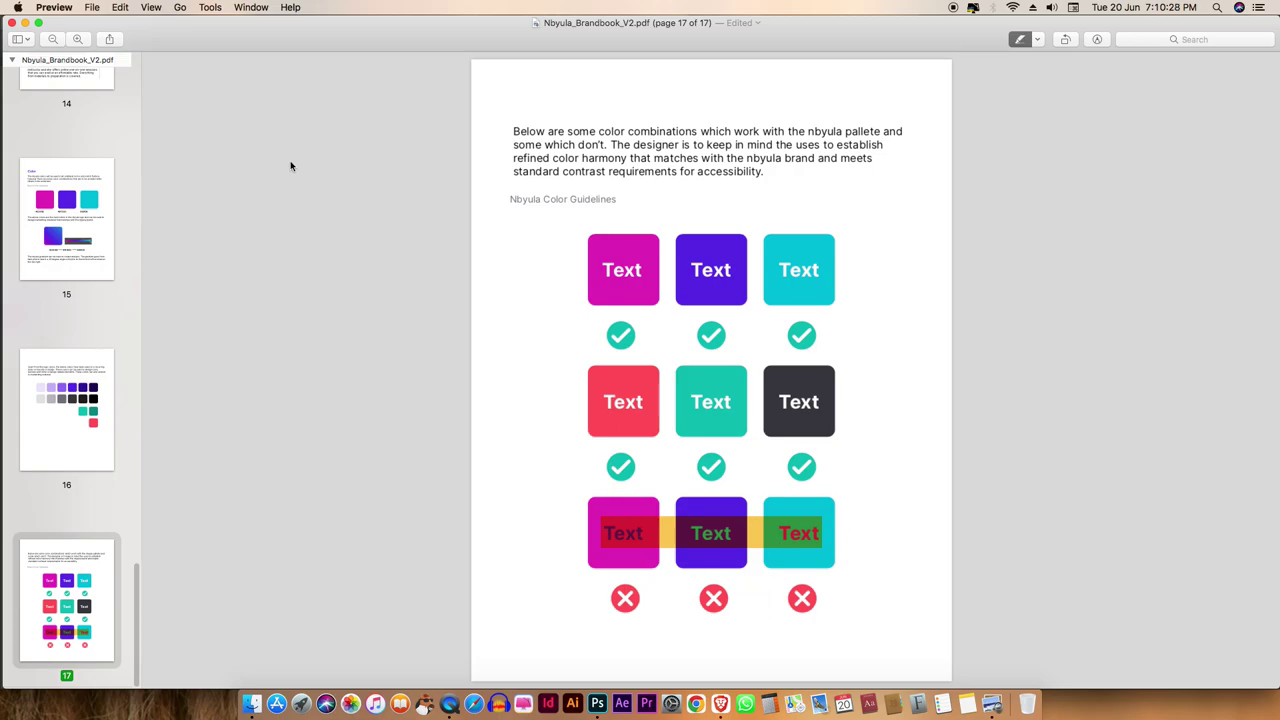
pyautogui.click(24, 22)
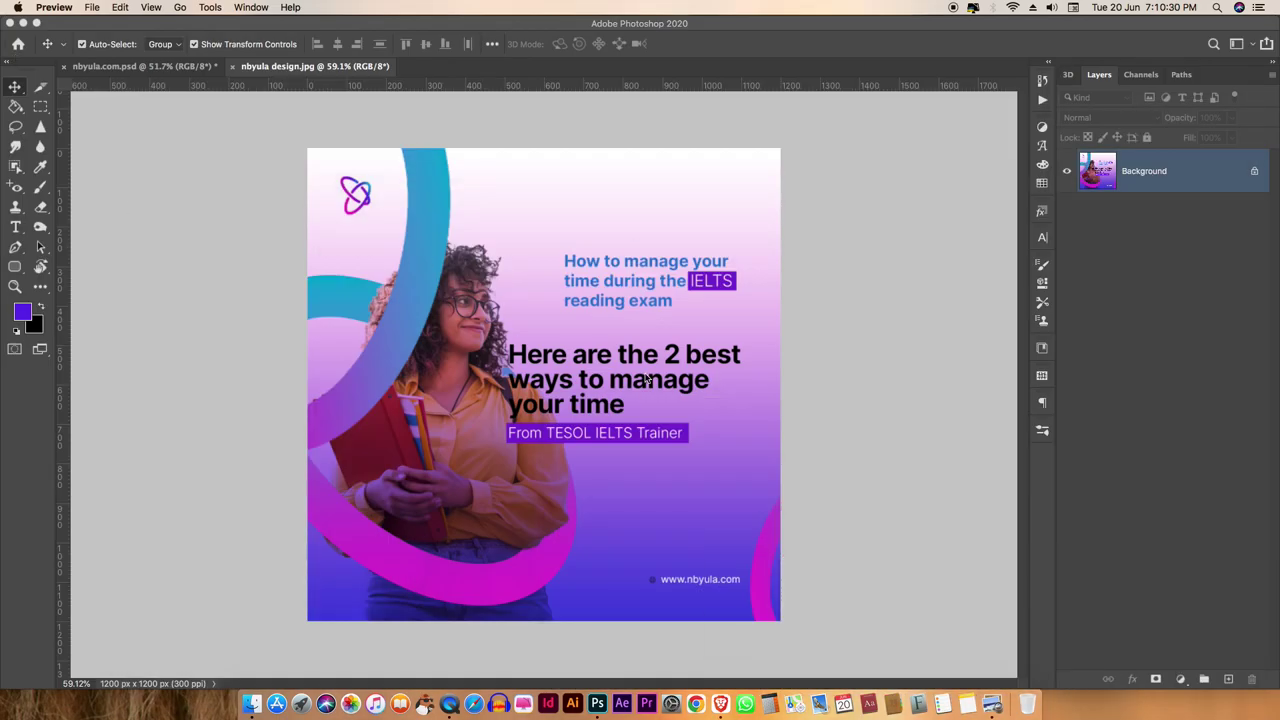
pyautogui.click(598, 286)
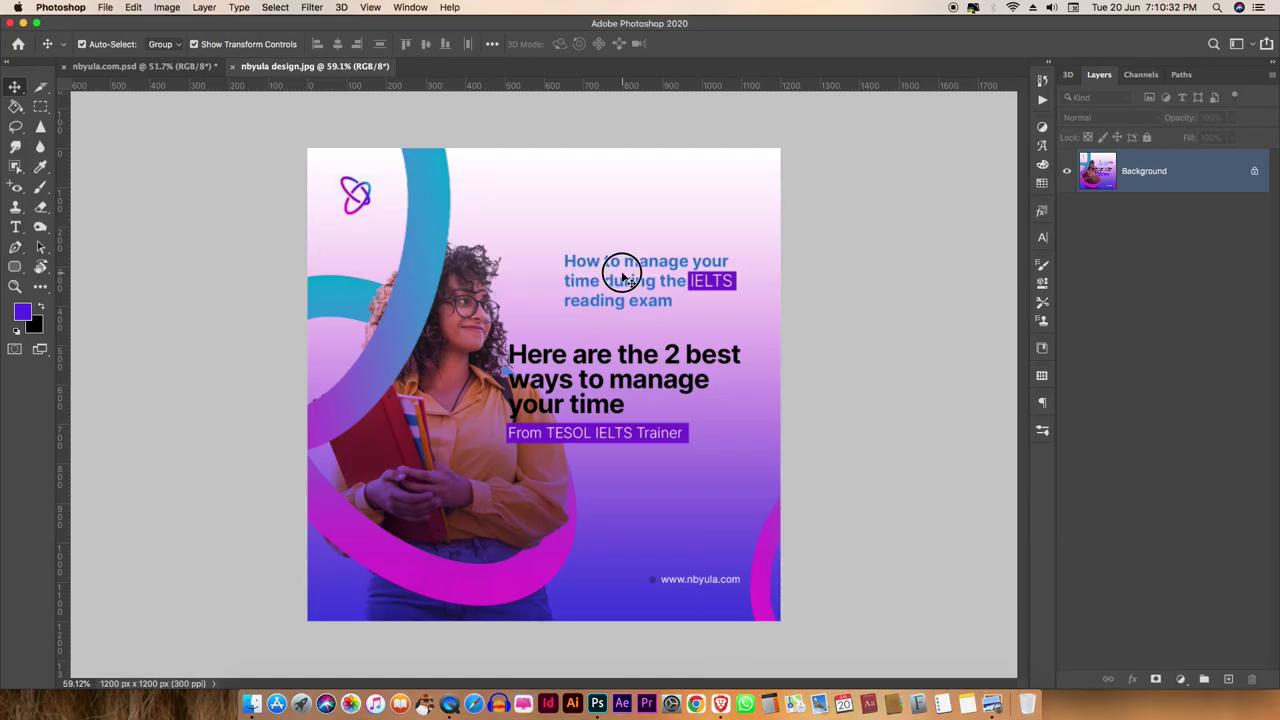
pyautogui.scroll(-1, 610, 453)
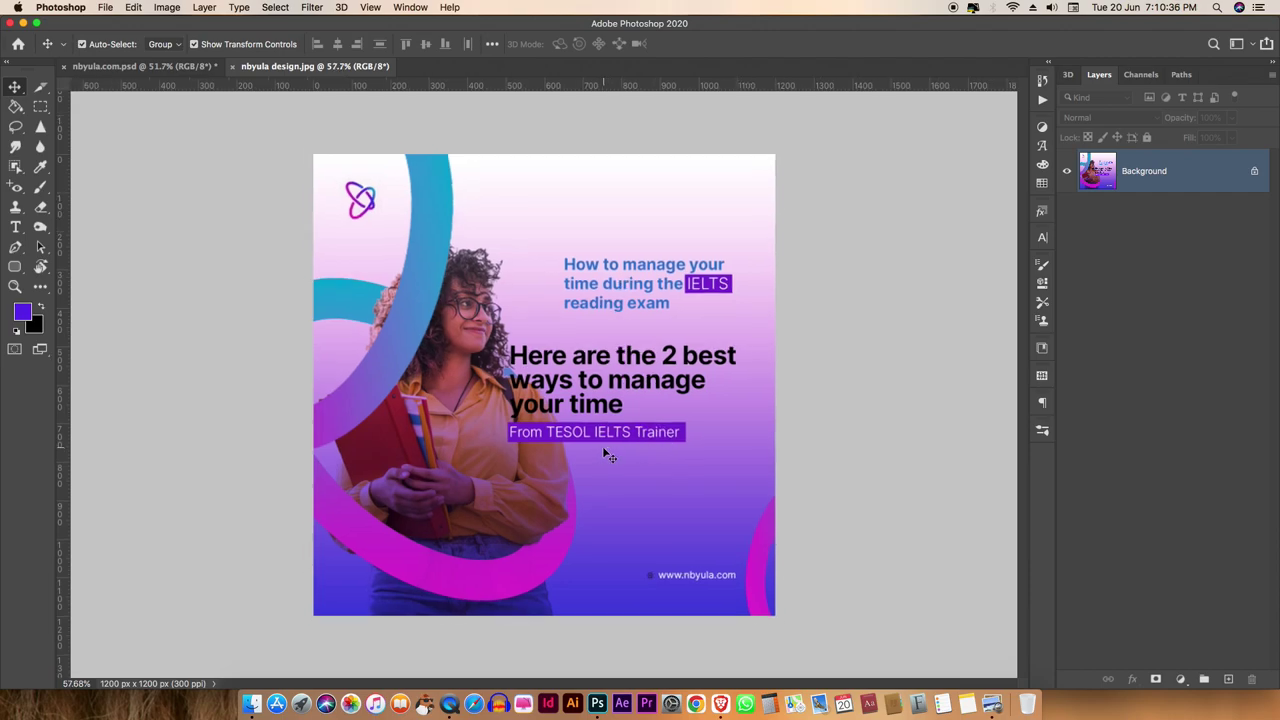
# Minimize the Photoshop document, close nbyula.com.jpg and Finder, then scroll the DaFont page
pyautogui.click(23, 23)
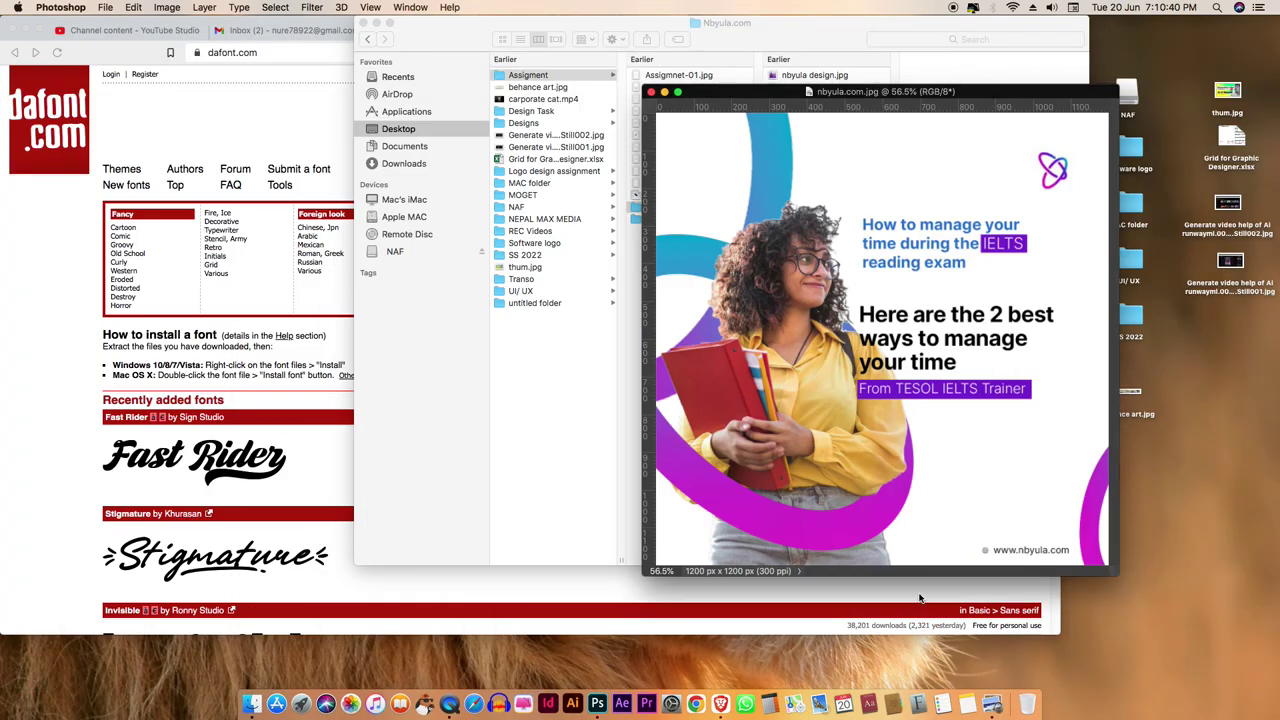
pyautogui.click(650, 92)
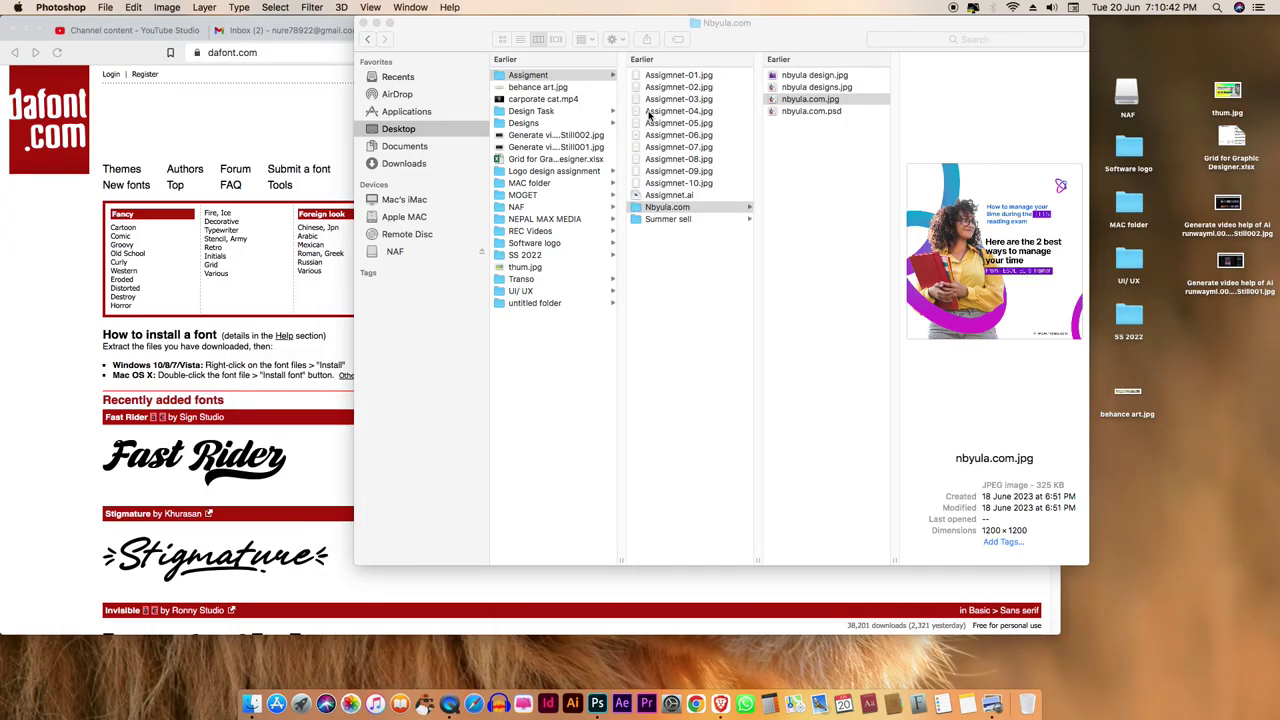
pyautogui.click(363, 22)
pyautogui.scroll(-1, 414, 387)
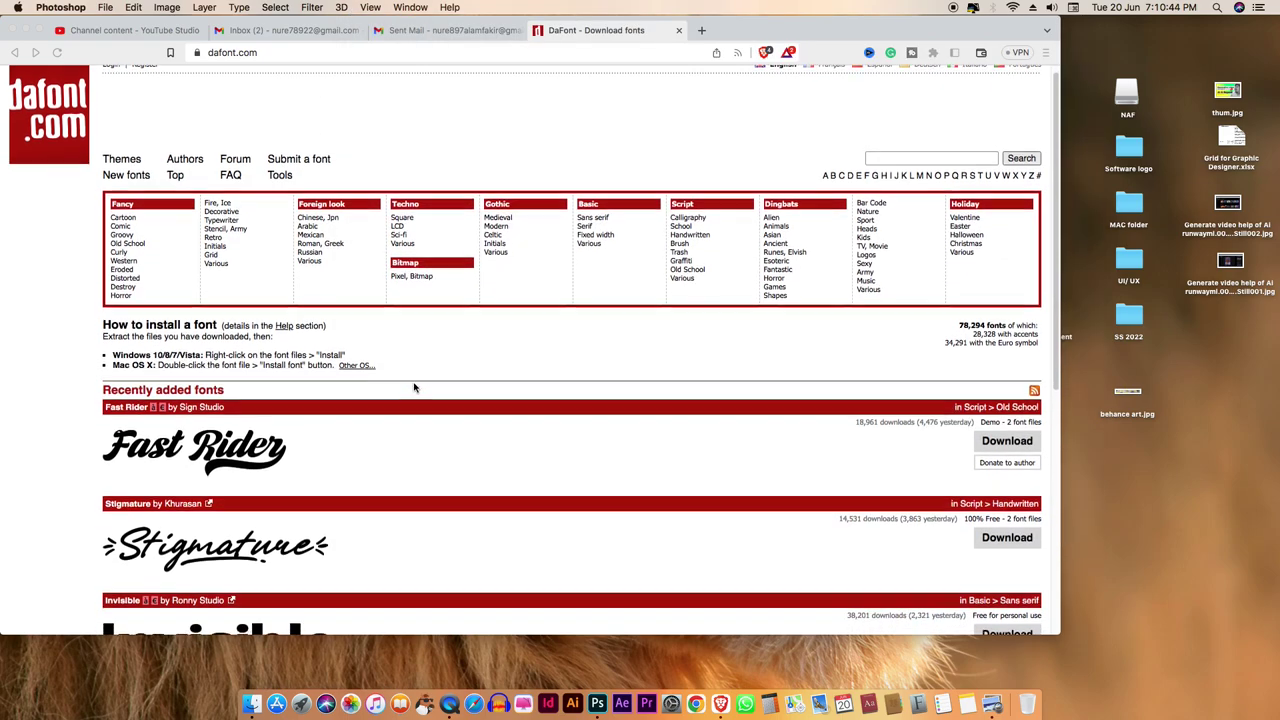
pyautogui.scroll(-1, 414, 387)
pyautogui.scroll(-1, 414, 387)
pyautogui.scroll(-1, 414, 387)
pyautogui.scroll(-2, 414, 387)
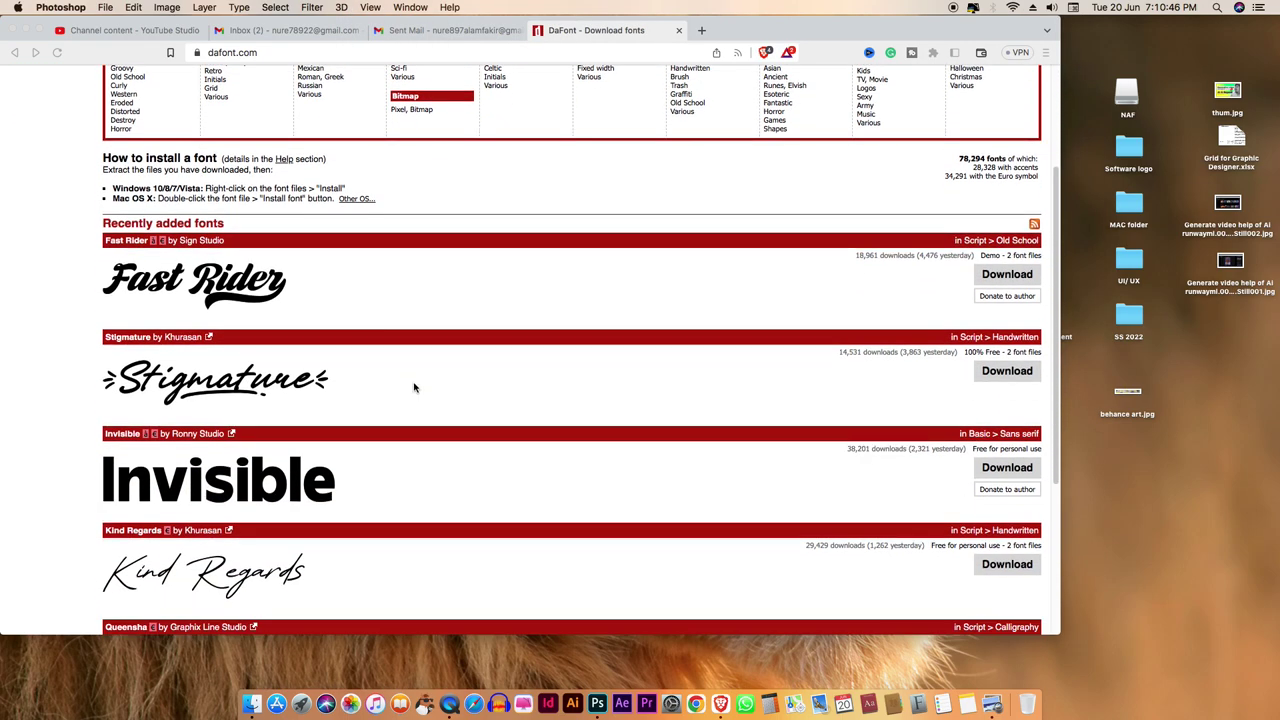
pyautogui.scroll(-1, 414, 387)
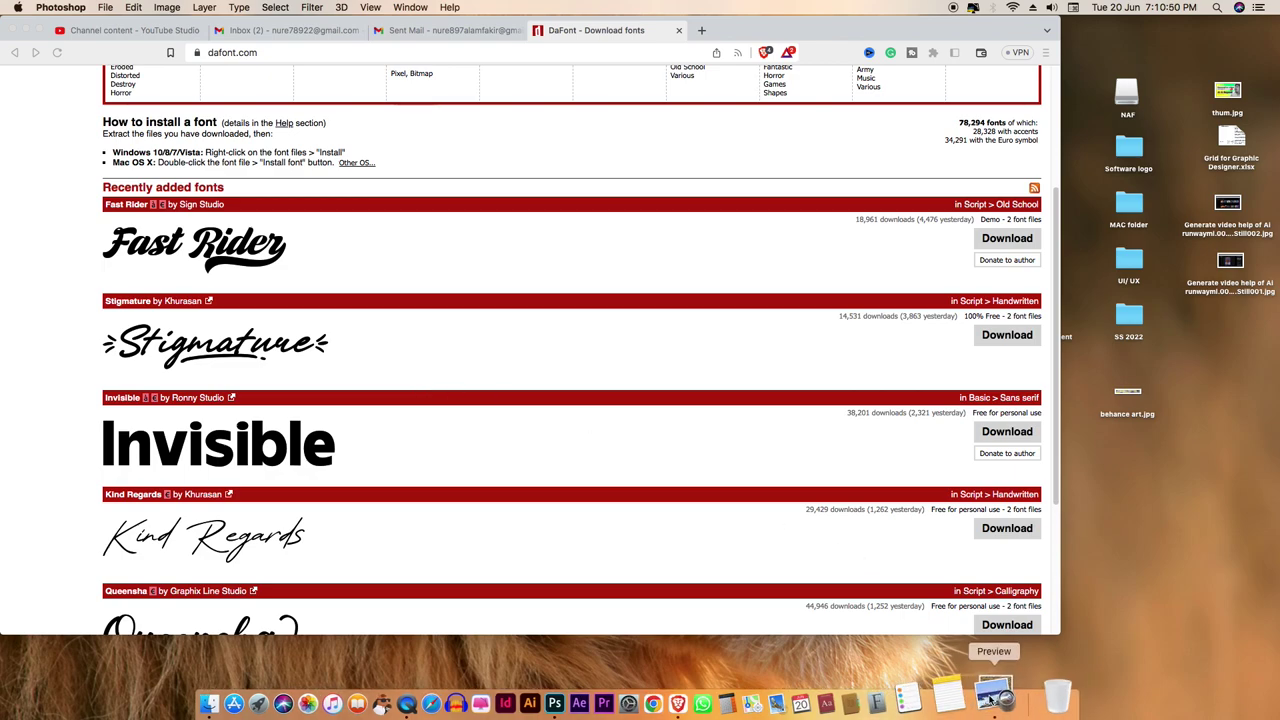
pyautogui.click(34, 30)
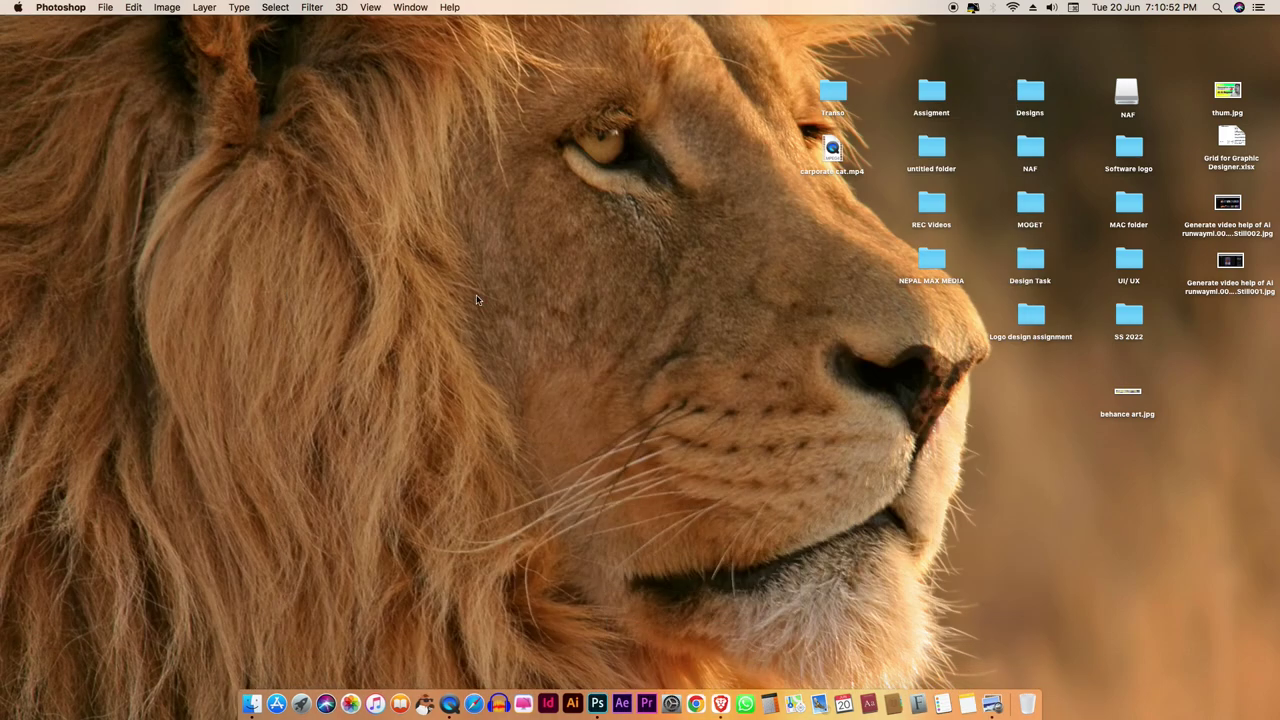